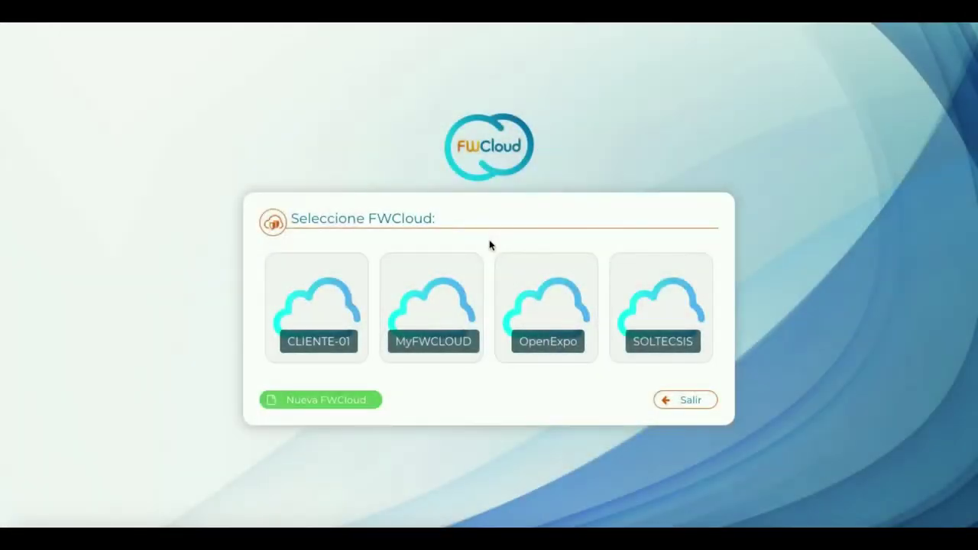
In MyFWCLOUD, start a new firewall FW-01 described 'Mi primer firewall en FWCloud'.
click(436, 299)
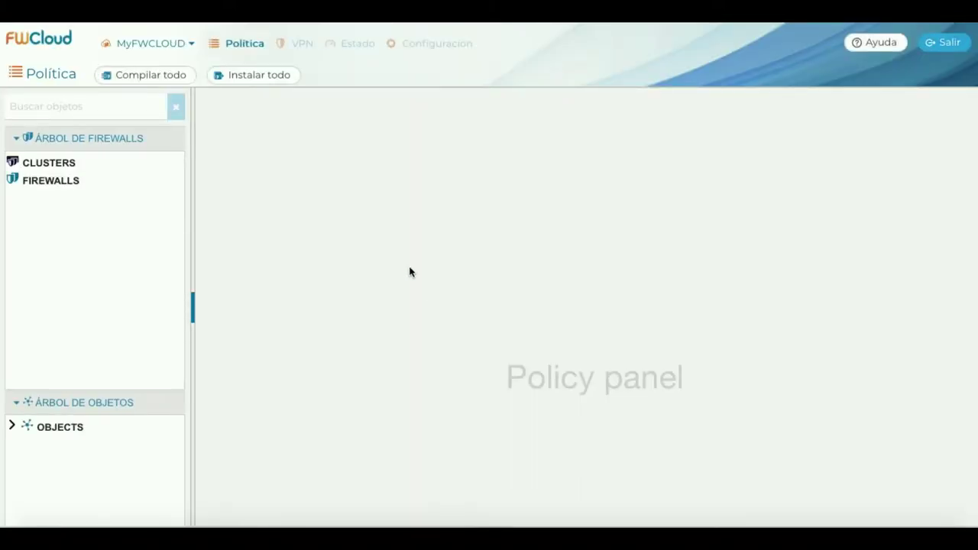
right_click(70, 181)
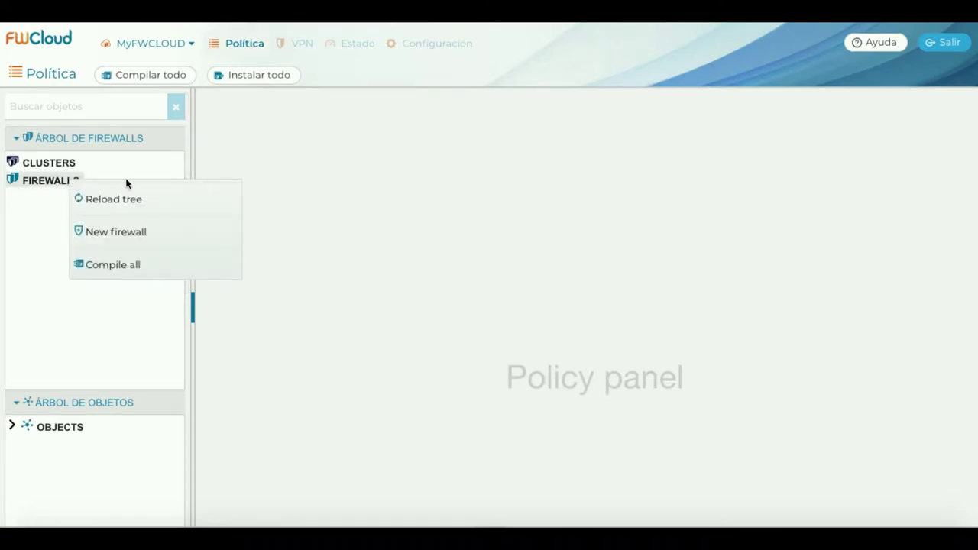
click(160, 232)
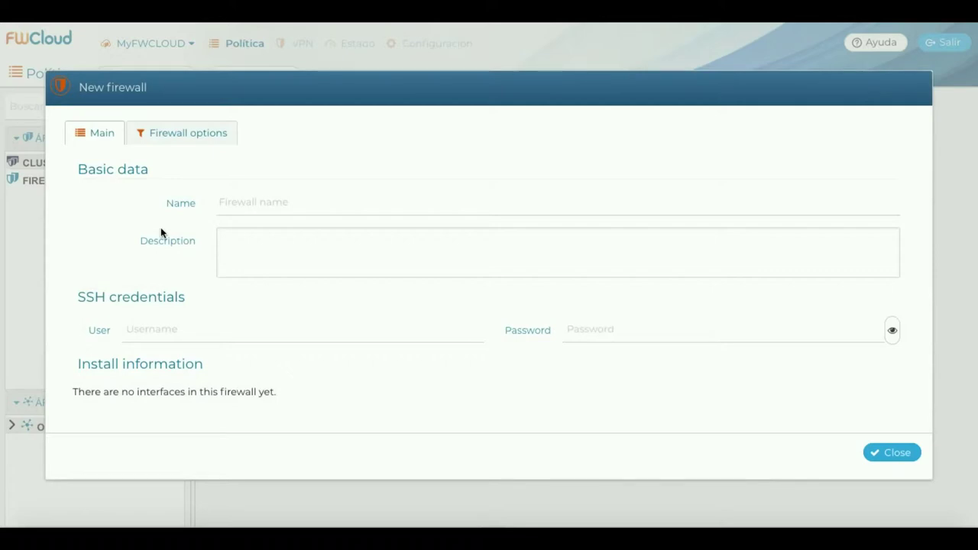
click(225, 207)
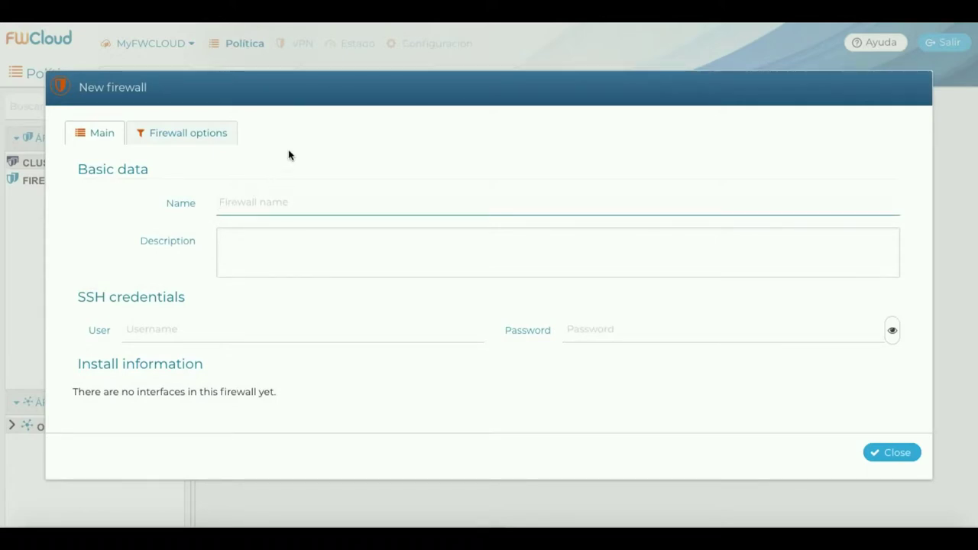
text(FW-01)
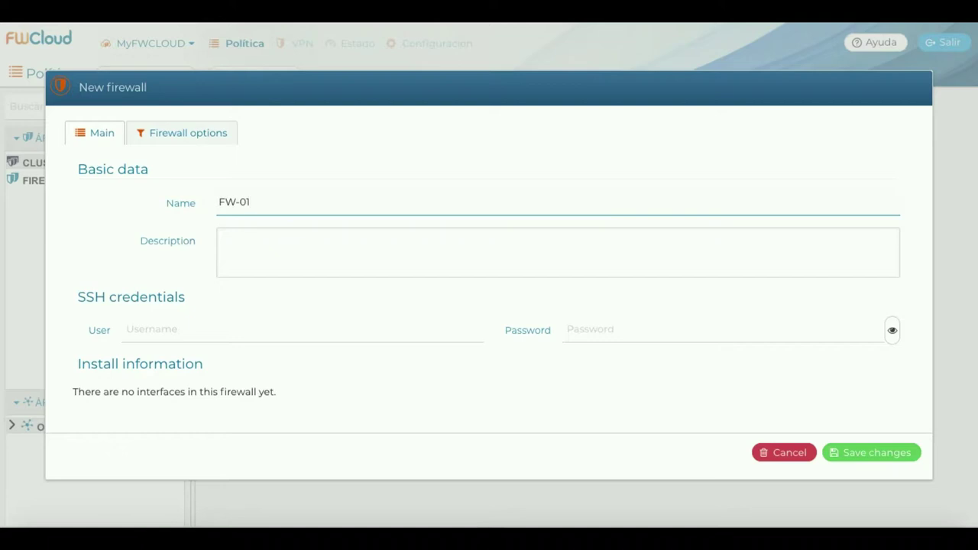
click(221, 237)
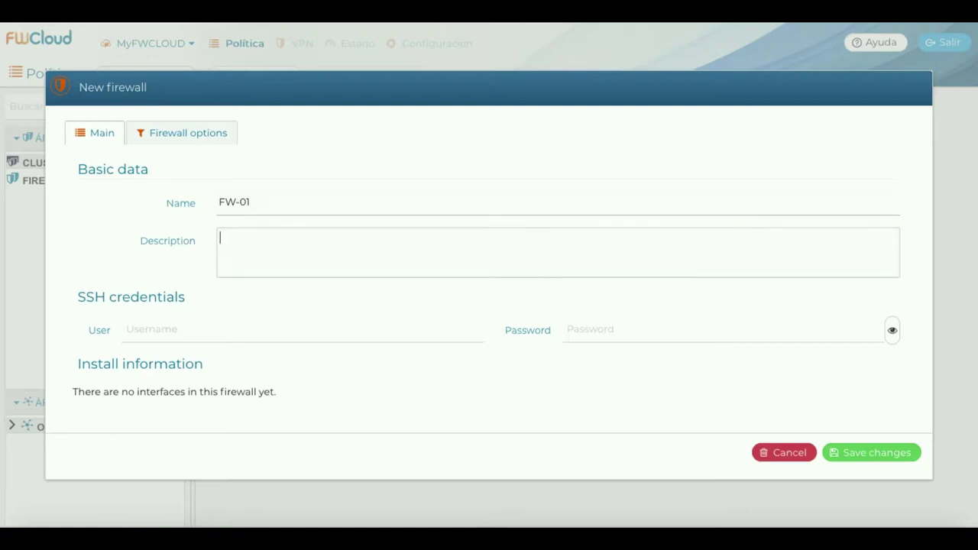
text(Mi primer firewall en FWCloud.net.)
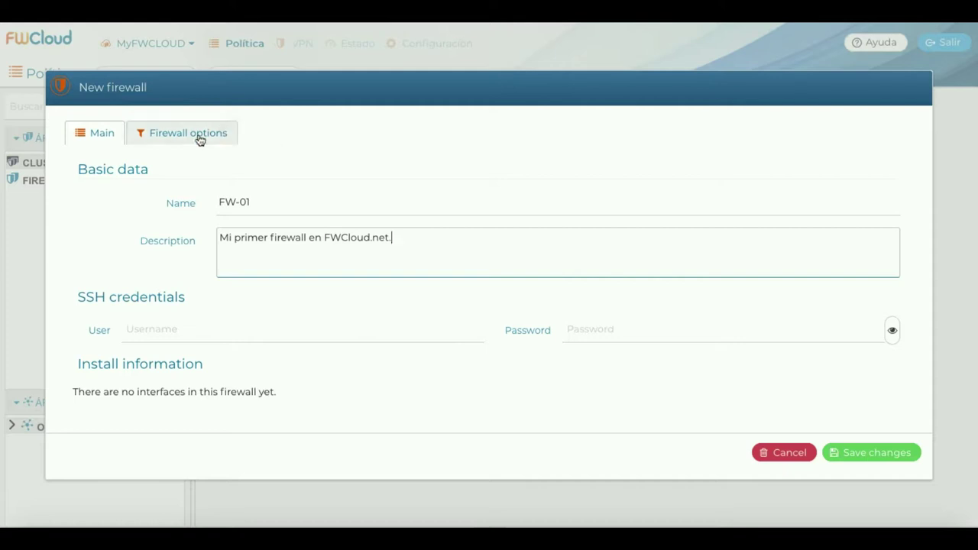
Enter FW-01's SSH login user and password, then save the firewall.
click(138, 332)
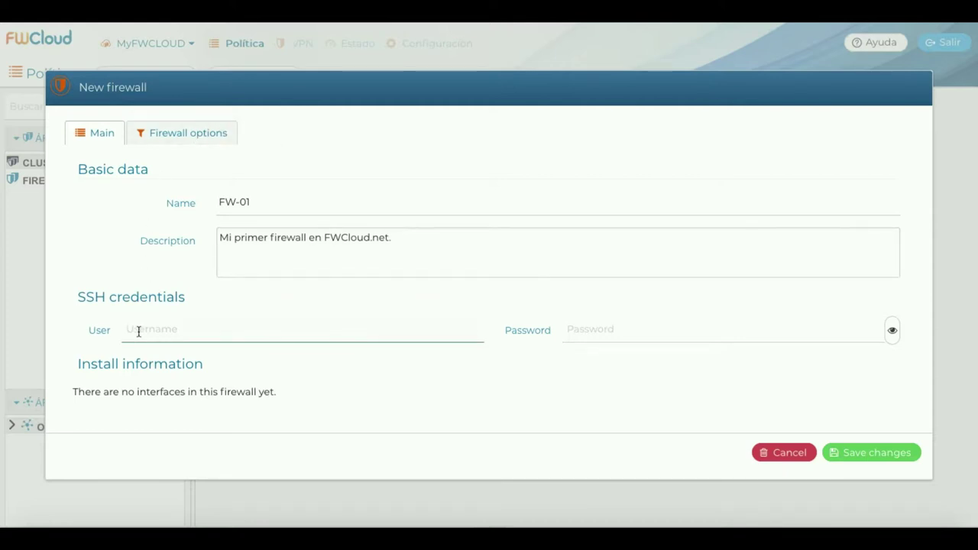
text(sshuser)
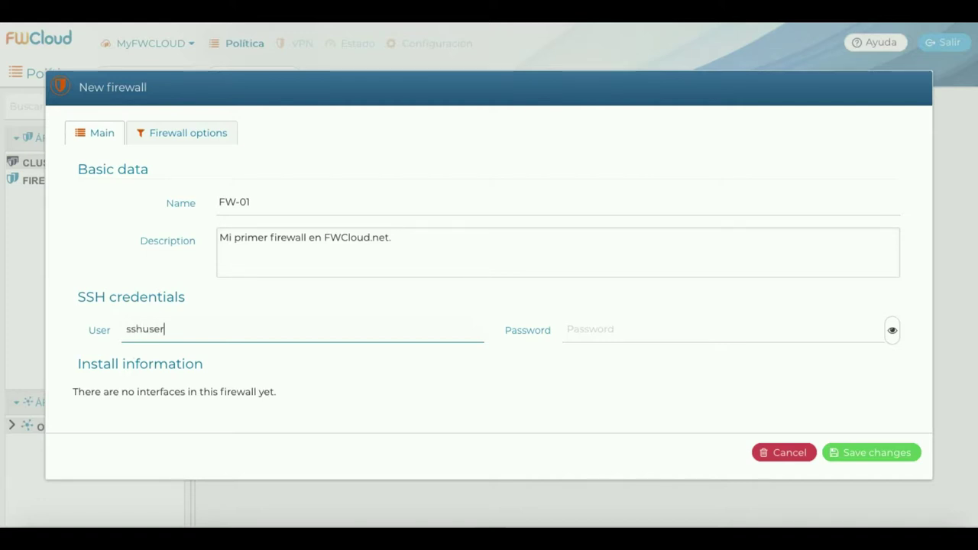
click(570, 334)
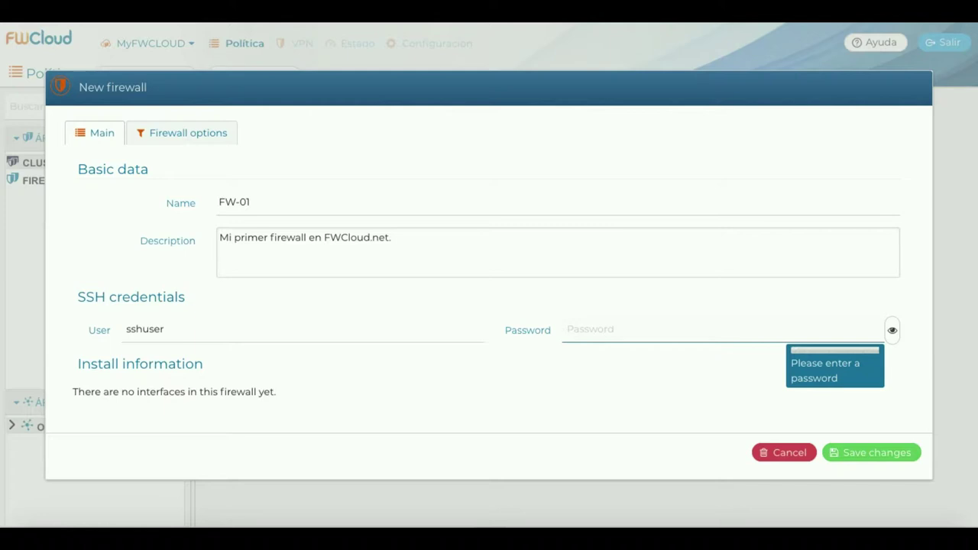
text(•••)
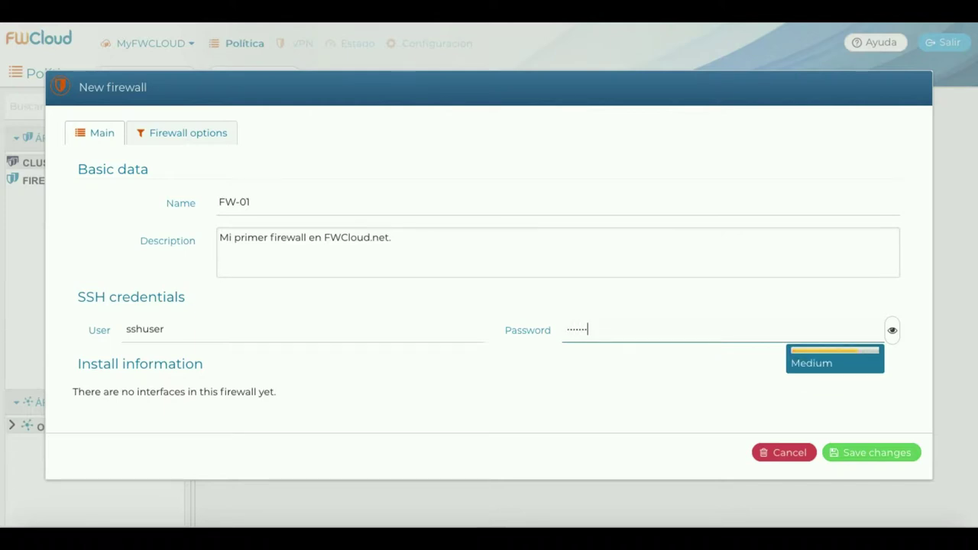
text(••••)
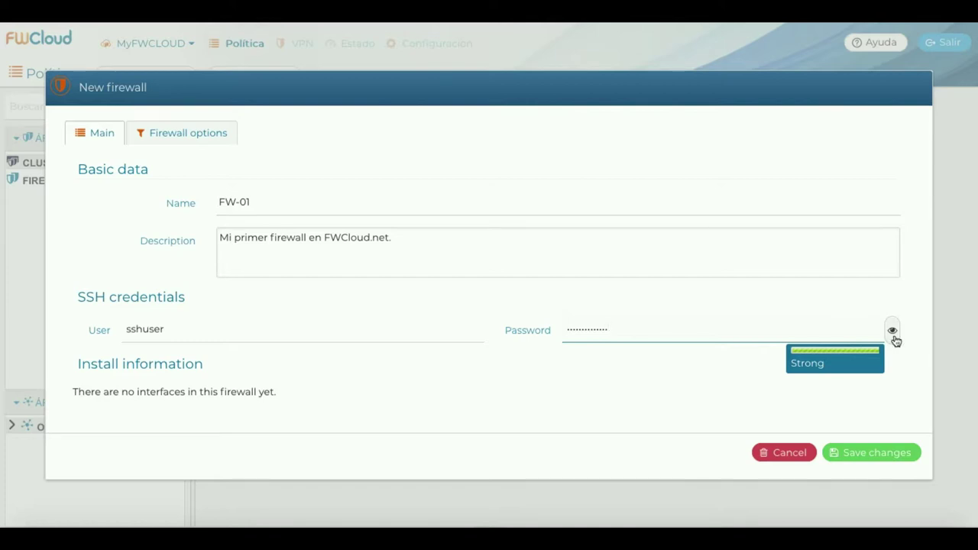
click(893, 331)
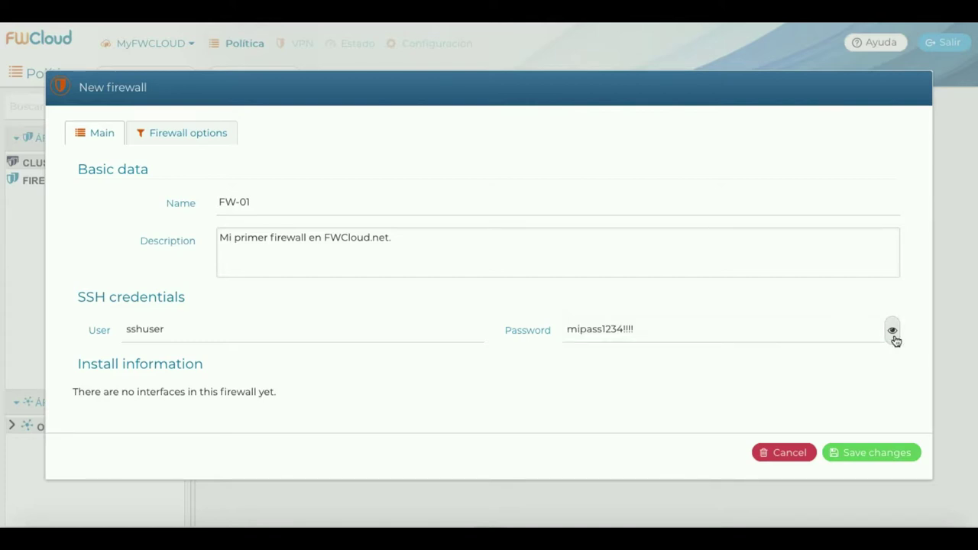
click(893, 331)
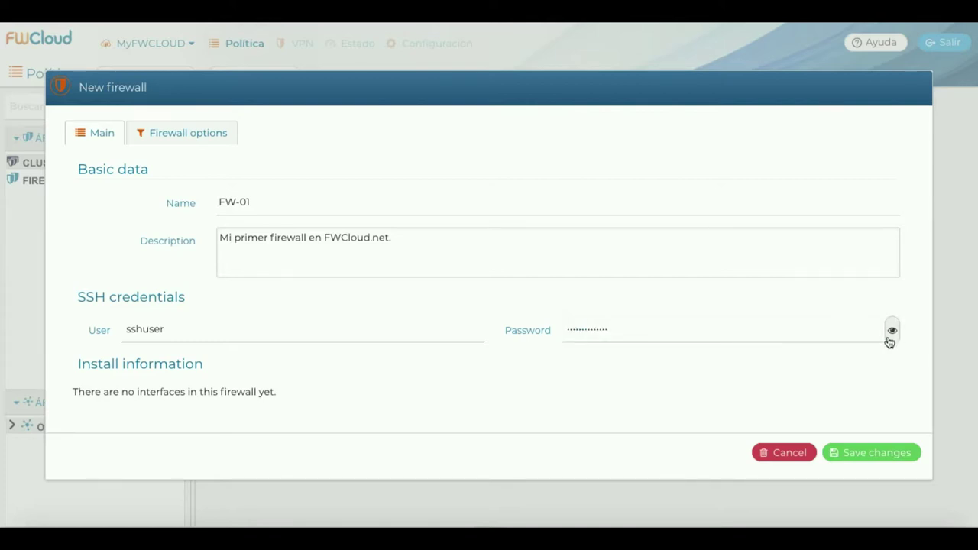
click(869, 453)
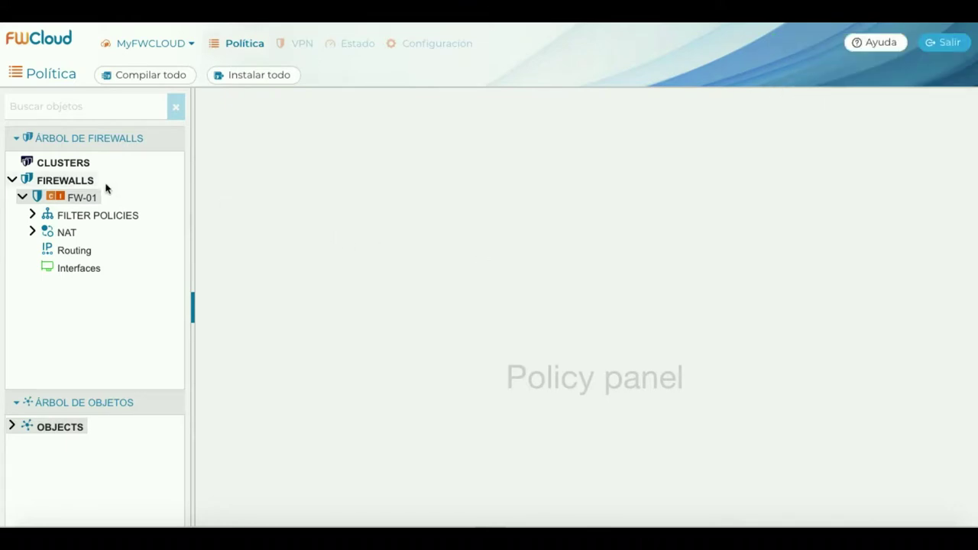
click(32, 216)
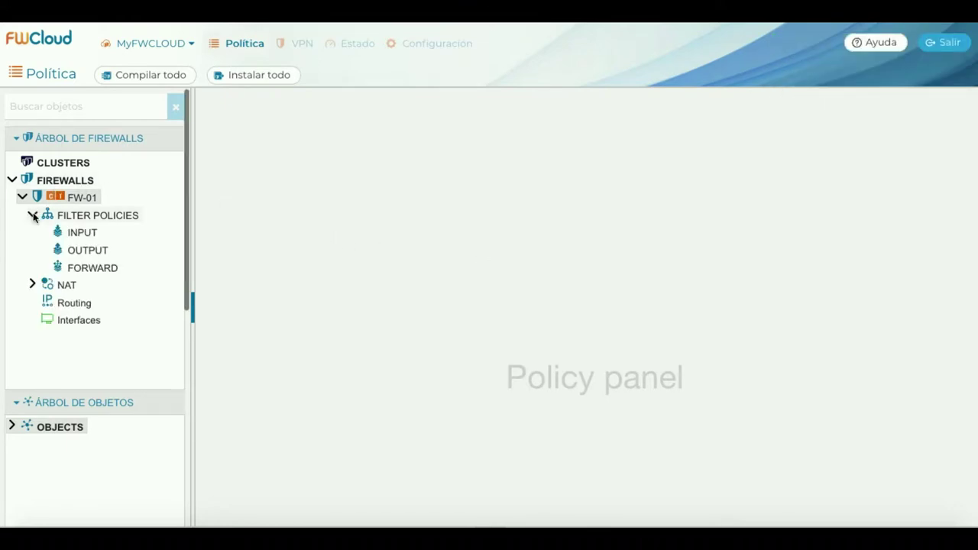
click(32, 216)
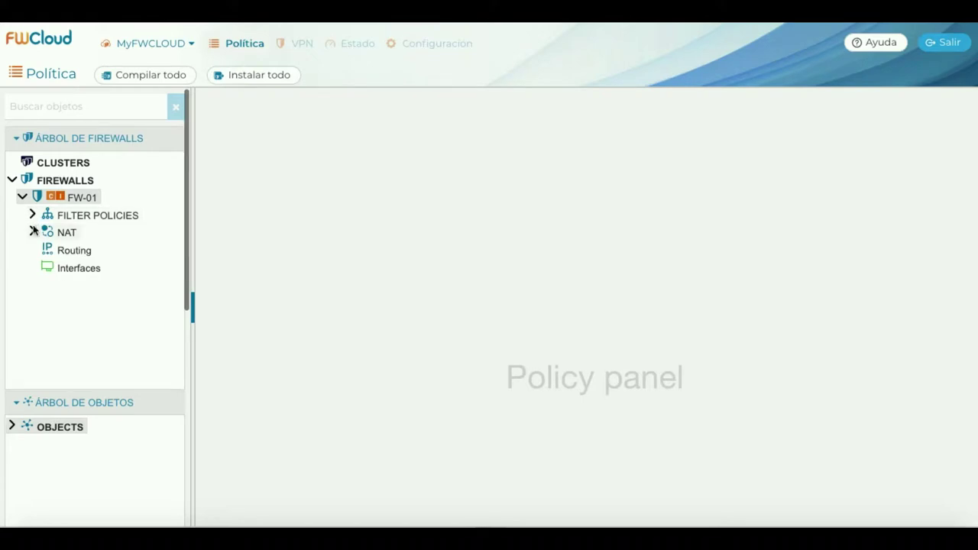
click(32, 232)
click(32, 232)
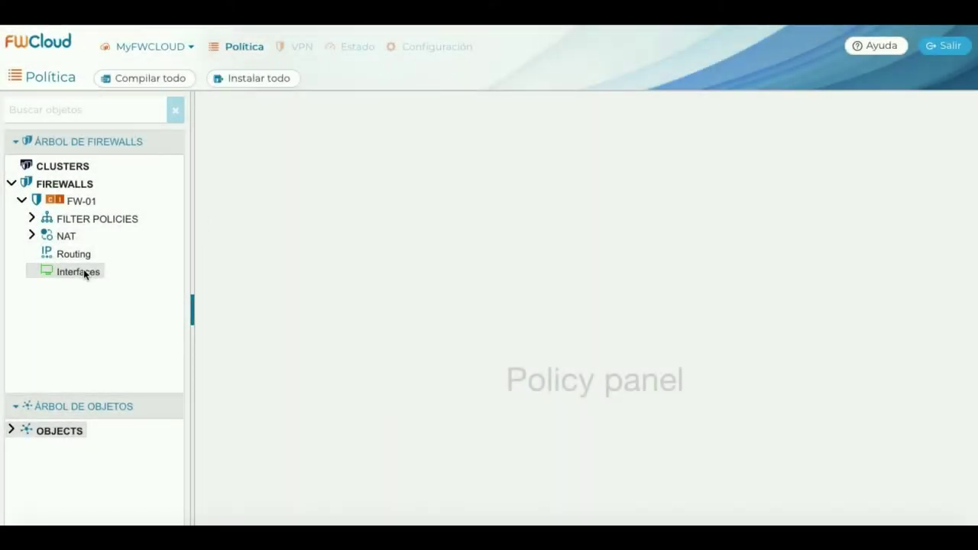
Create interface eth0 on FW-01, labelled WAN, commented 'Interfaz de red para WAN.'.
right_click(83, 272)
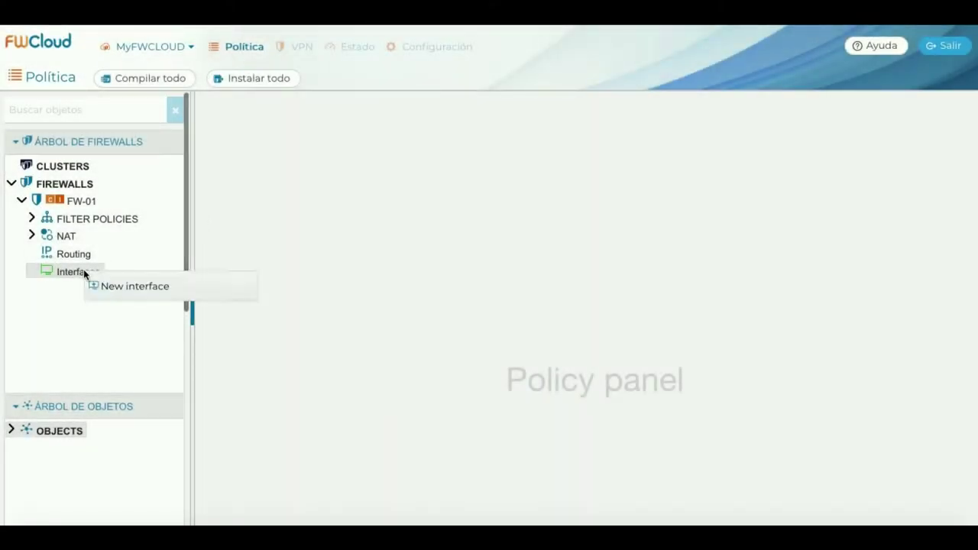
click(202, 286)
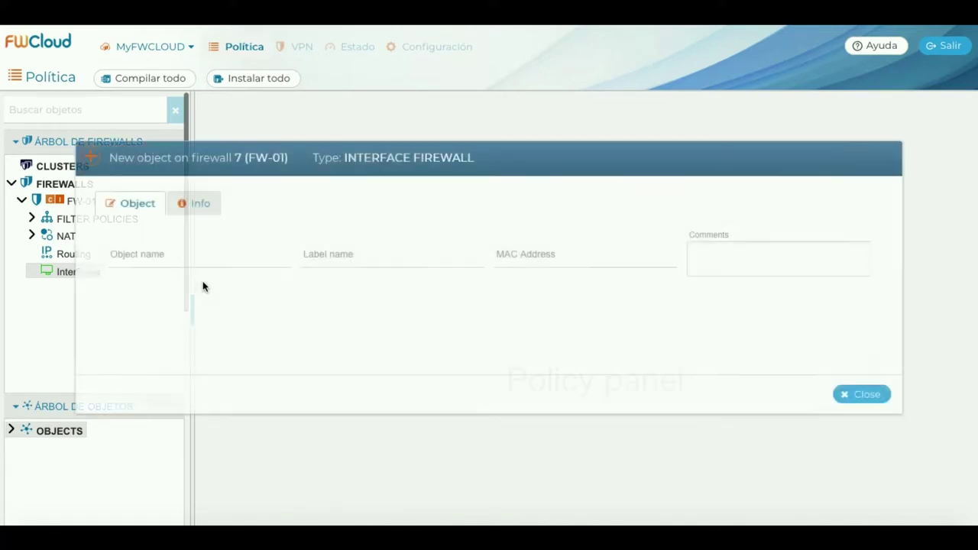
click(198, 259)
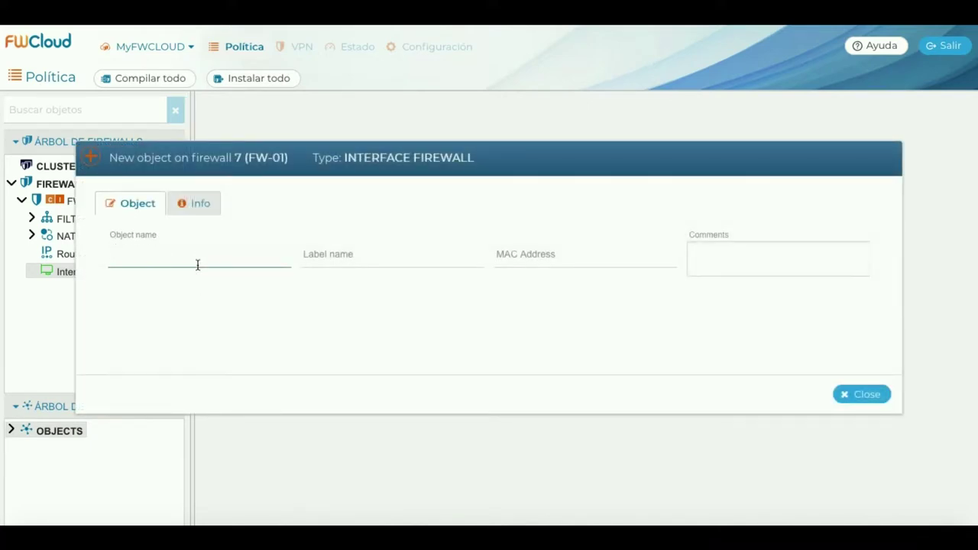
text(eth0)
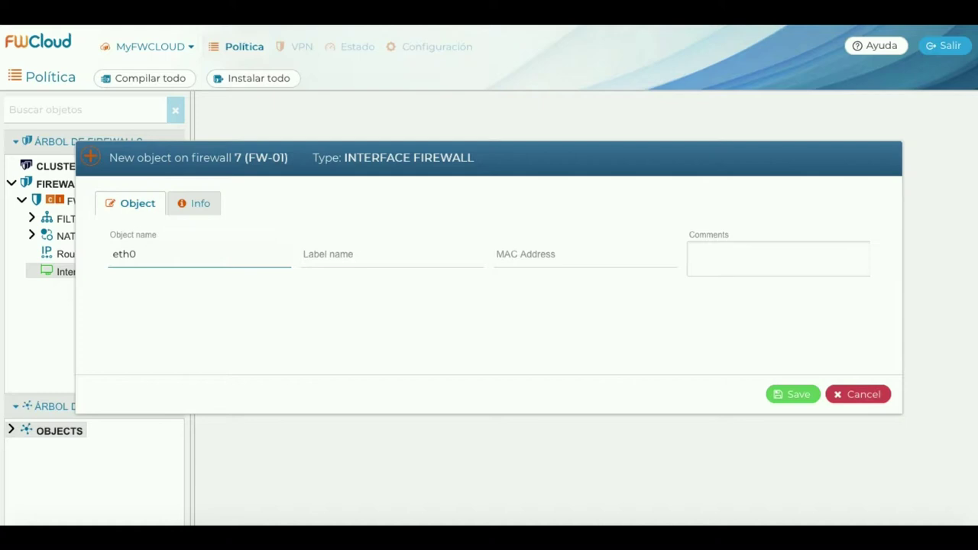
click(393, 254)
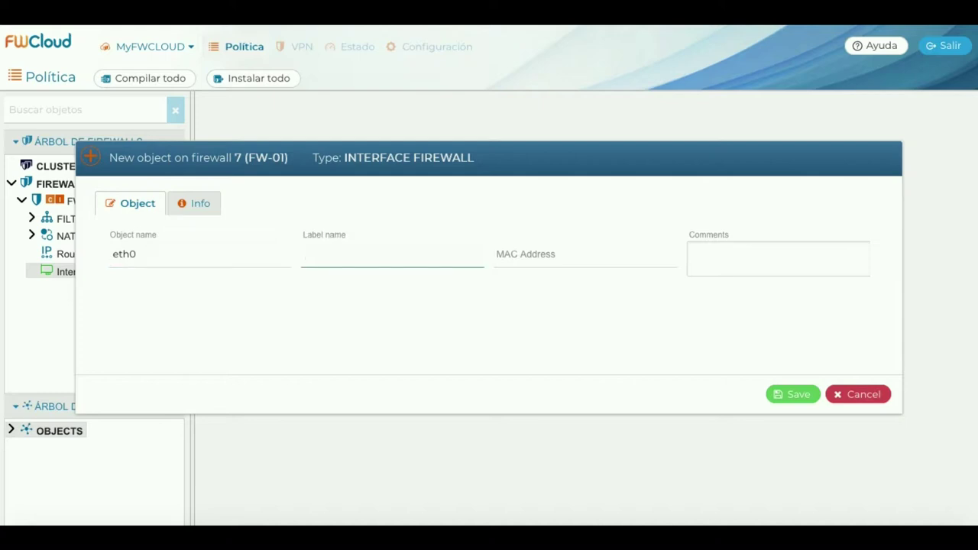
text(WAN)
click(535, 255)
click(778, 258)
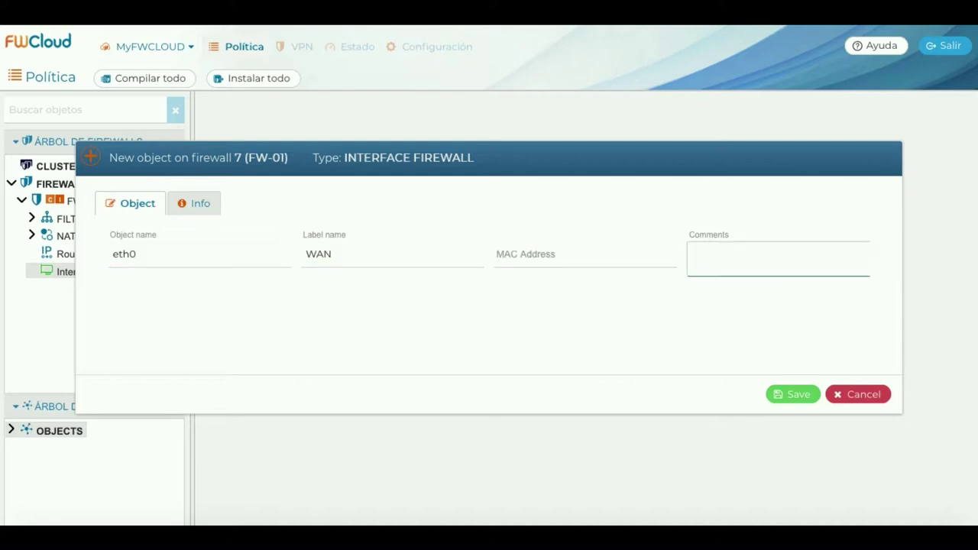
text(Interfaz de red para WAN.)
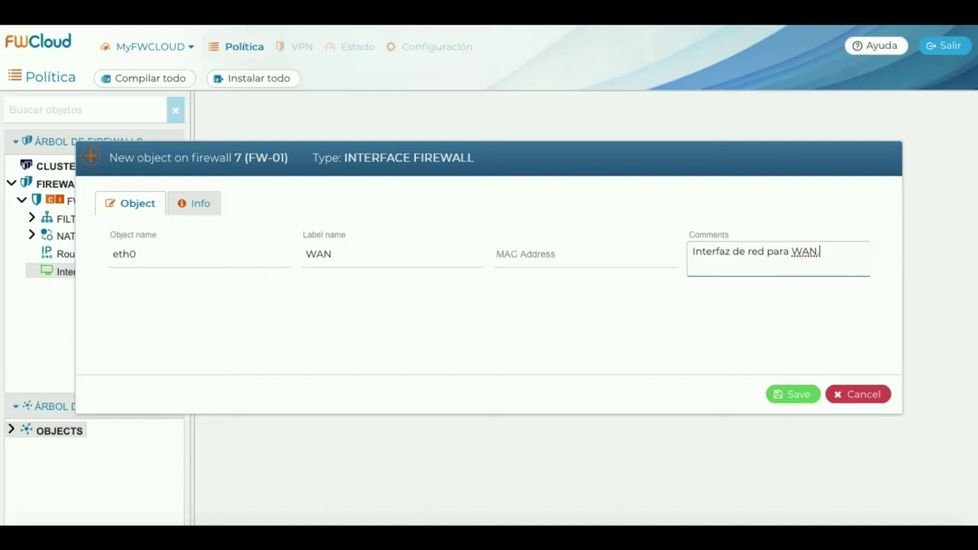
click(795, 396)
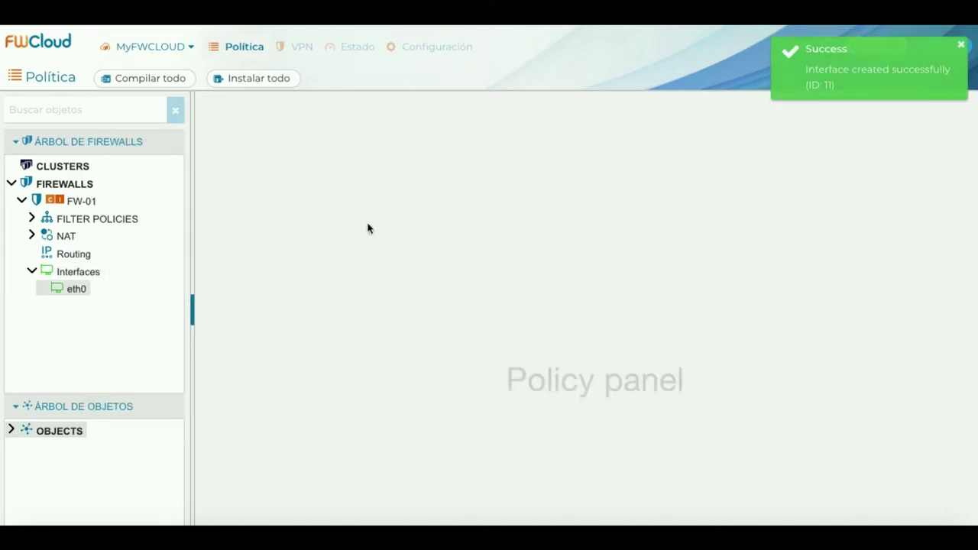
Create interface eth1 labelled LAN, commented 'Interfaz de red para LAN'.
right_click(92, 271)
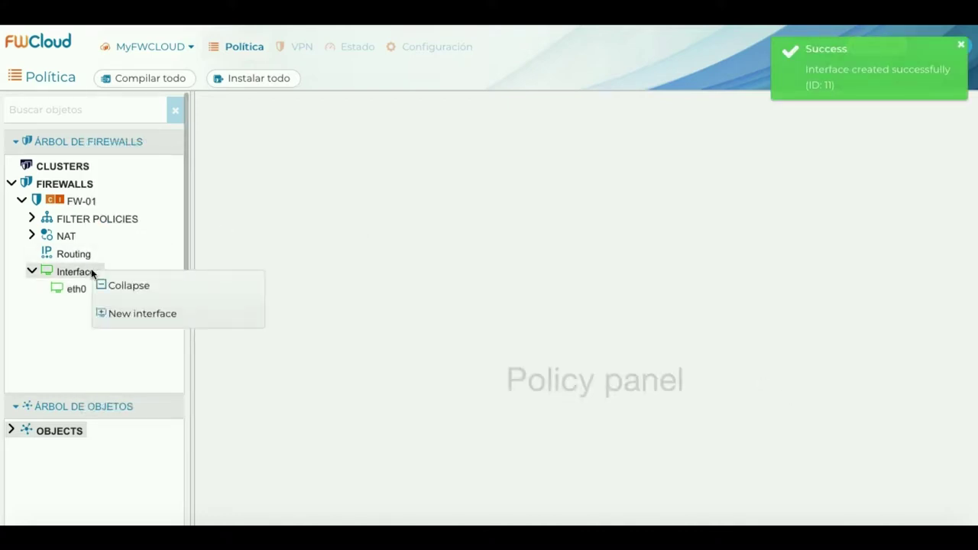
click(175, 314)
click(169, 259)
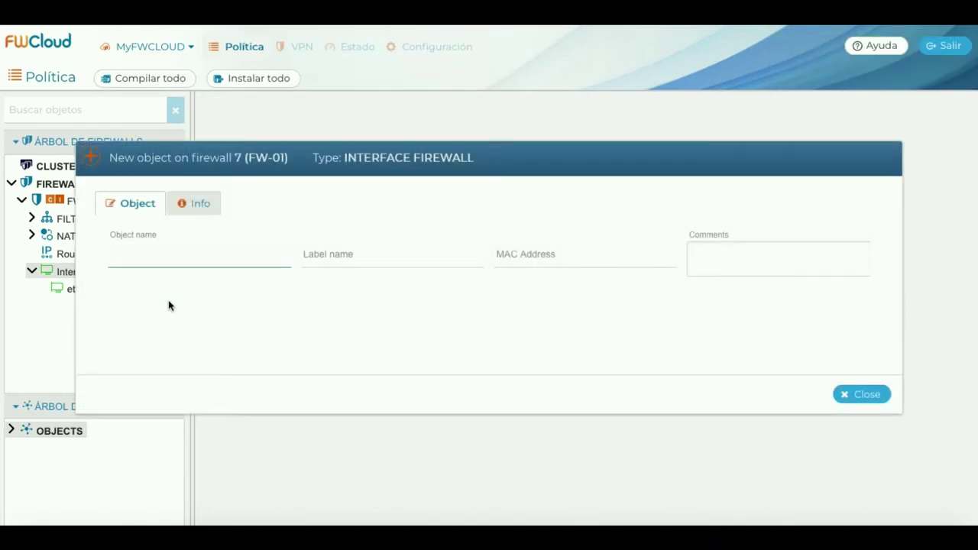
text(eth1)
click(392, 256)
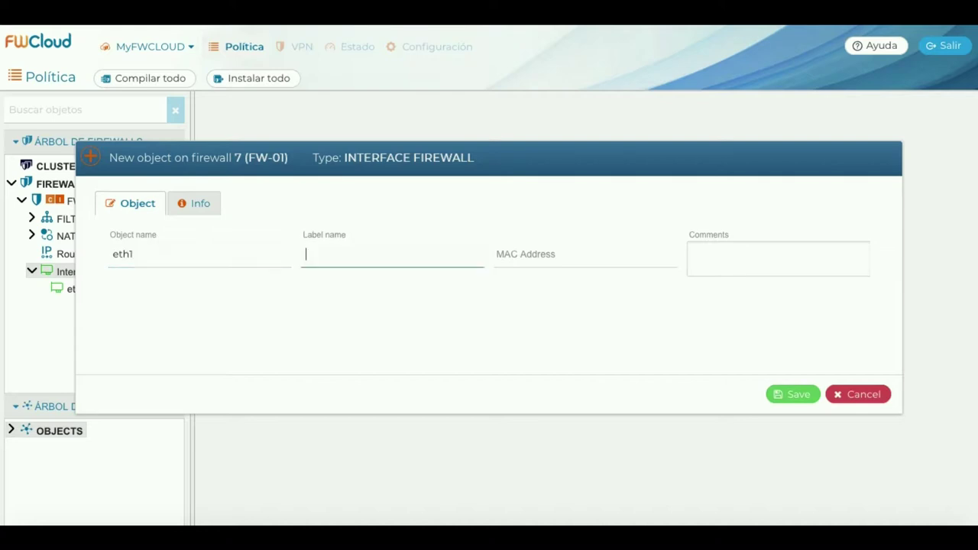
click(535, 254)
click(778, 258)
text(Interfaz de red para )
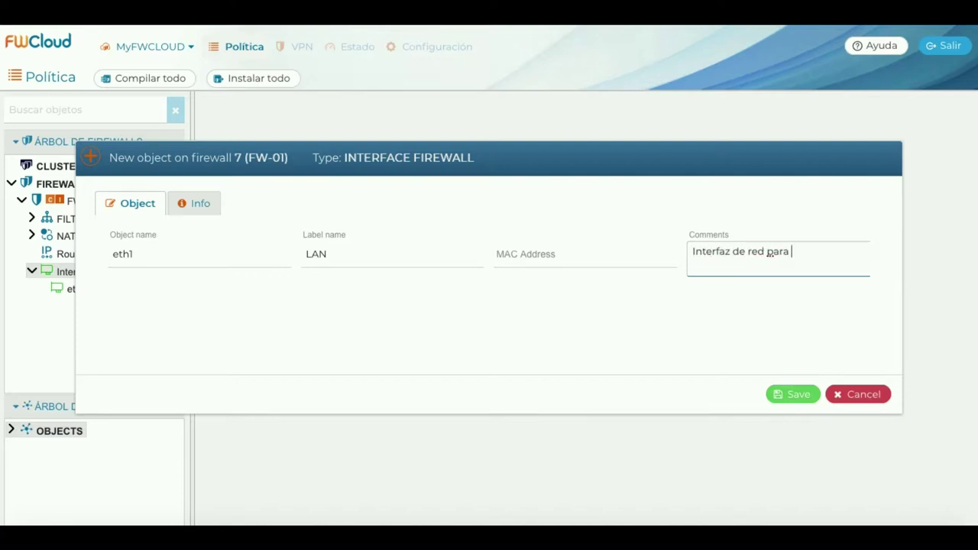
text(LAN.)
click(788, 395)
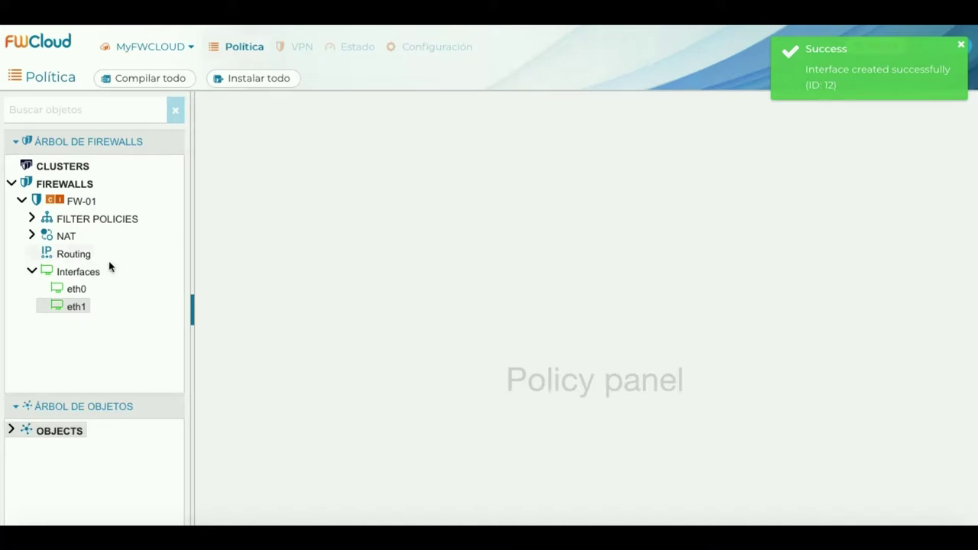
click(80, 288)
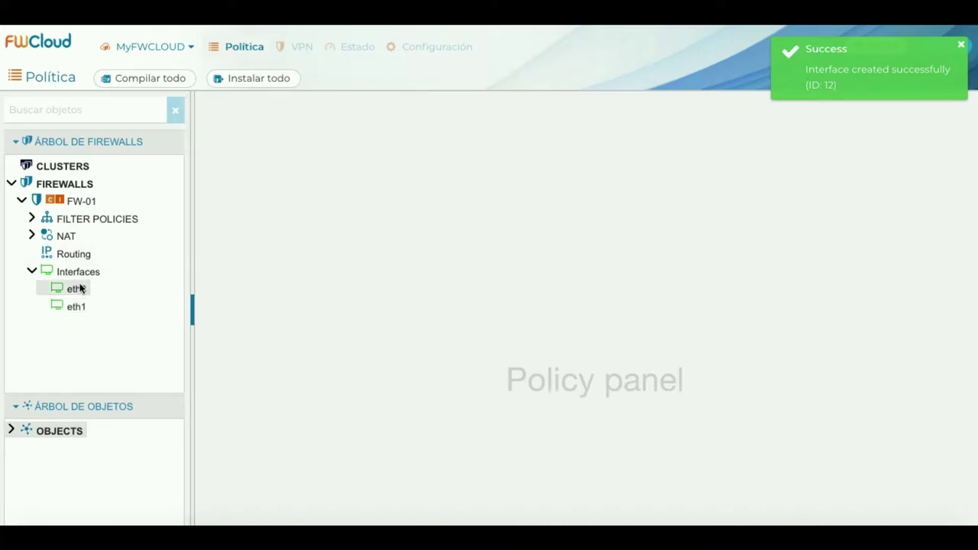
Add address 10.10.10.1 with netmask 255.255.255.0 to eth0 and save it.
right_click(80, 288)
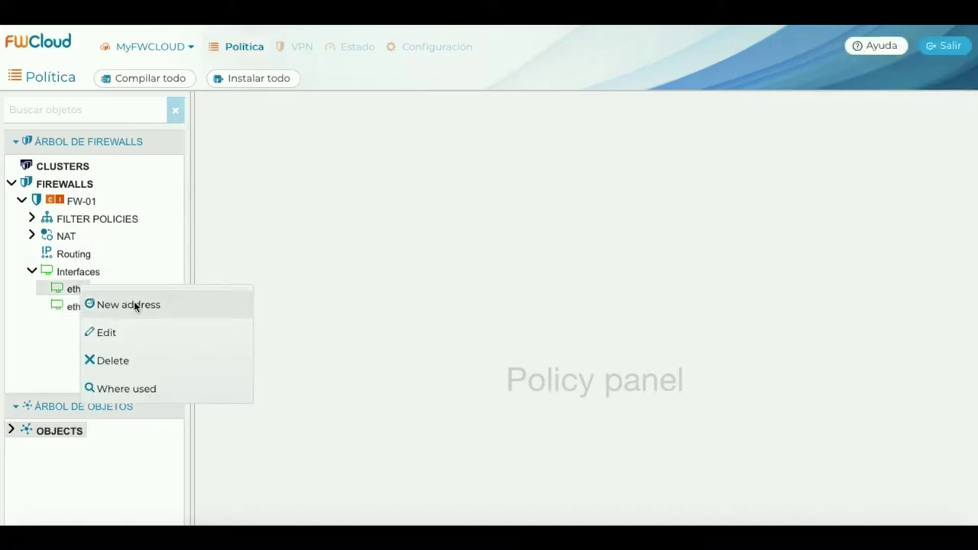
click(134, 305)
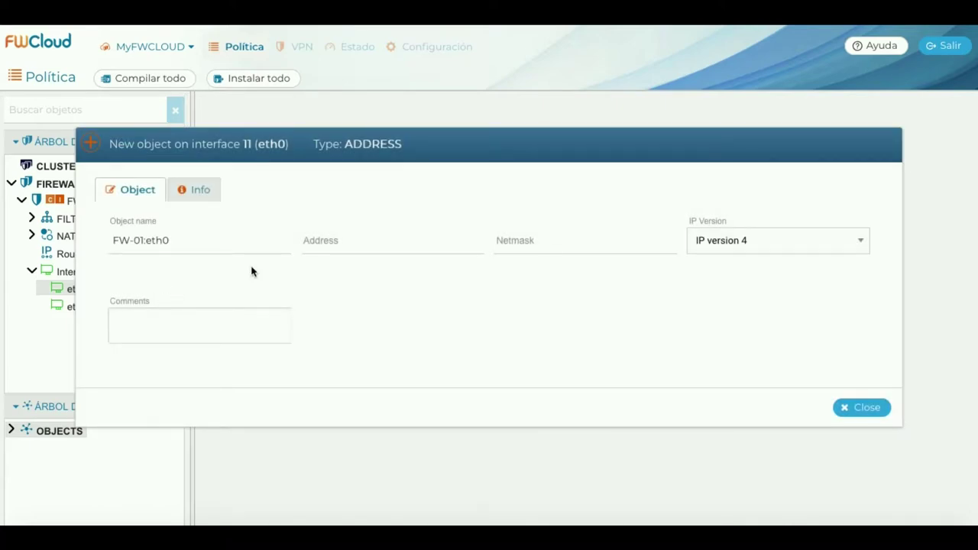
click(320, 243)
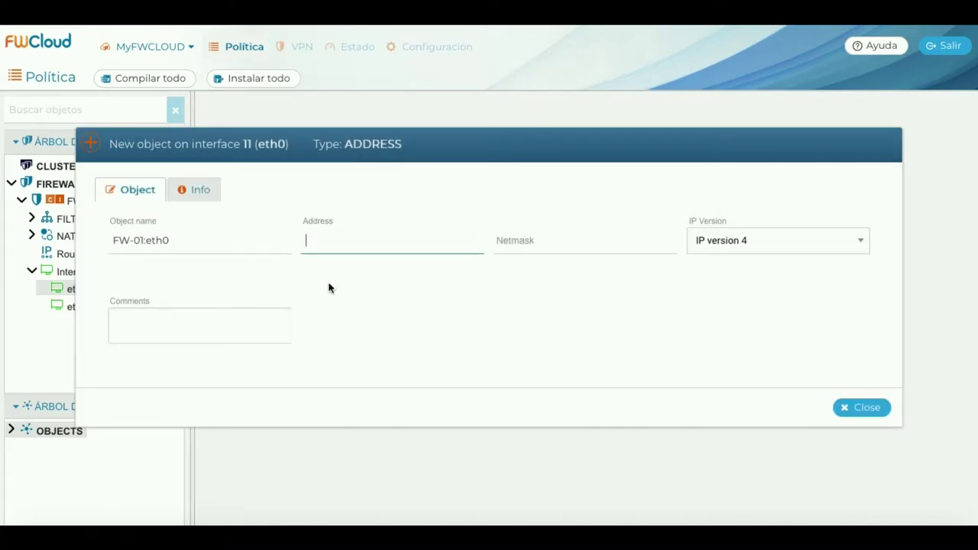
text(10.1)
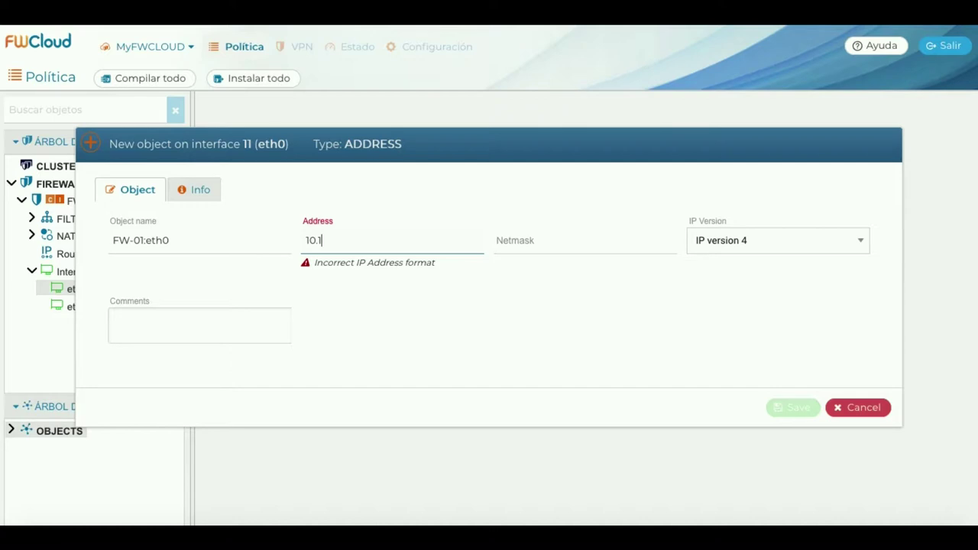
text(0.10.1)
click(535, 242)
text(255.255.255.)
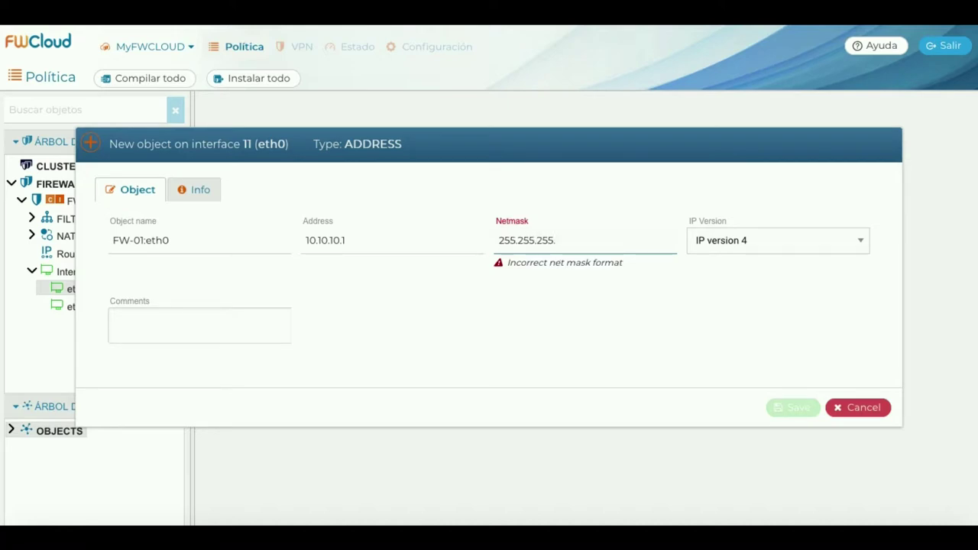
text(0)
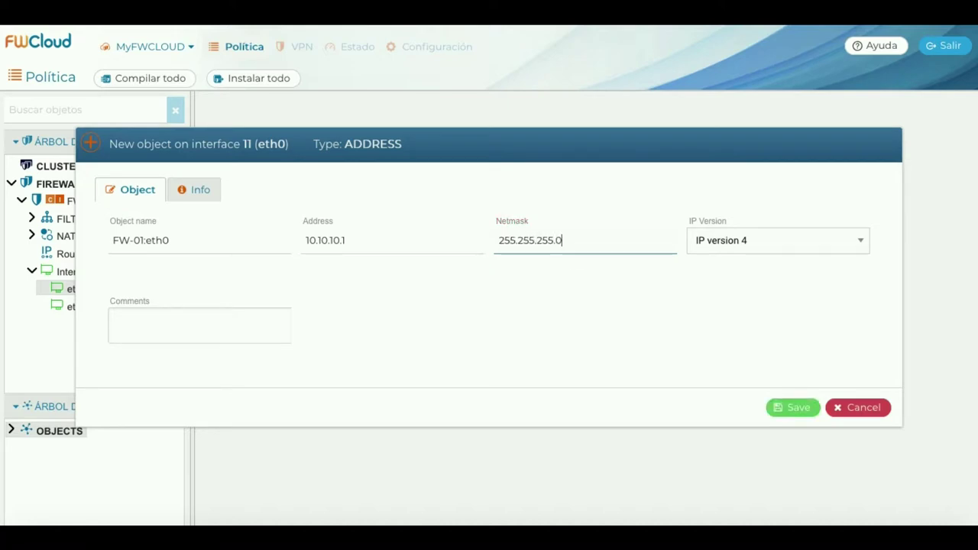
click(794, 411)
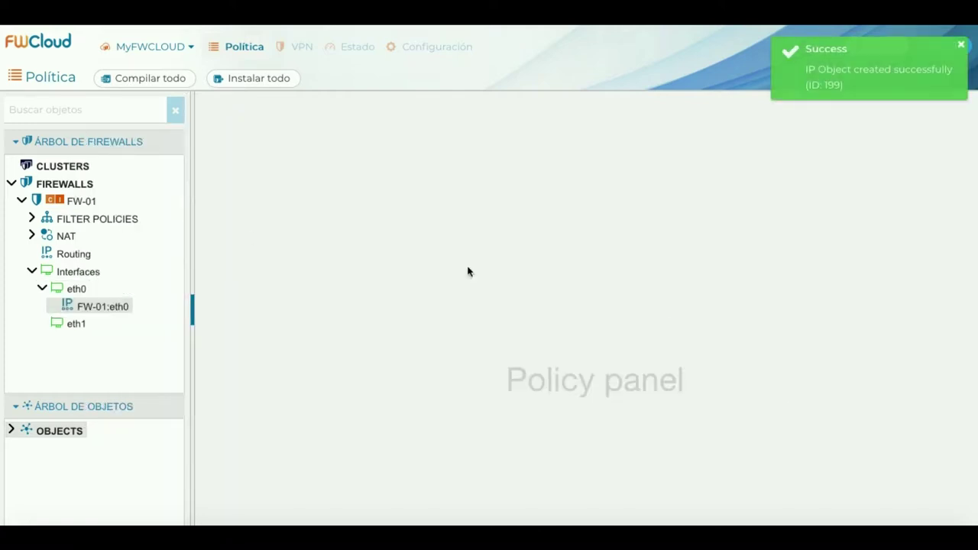
Add address 10.10.20.1 with netmask 255.255.255.0 to eth1 and save it.
right_click(80, 324)
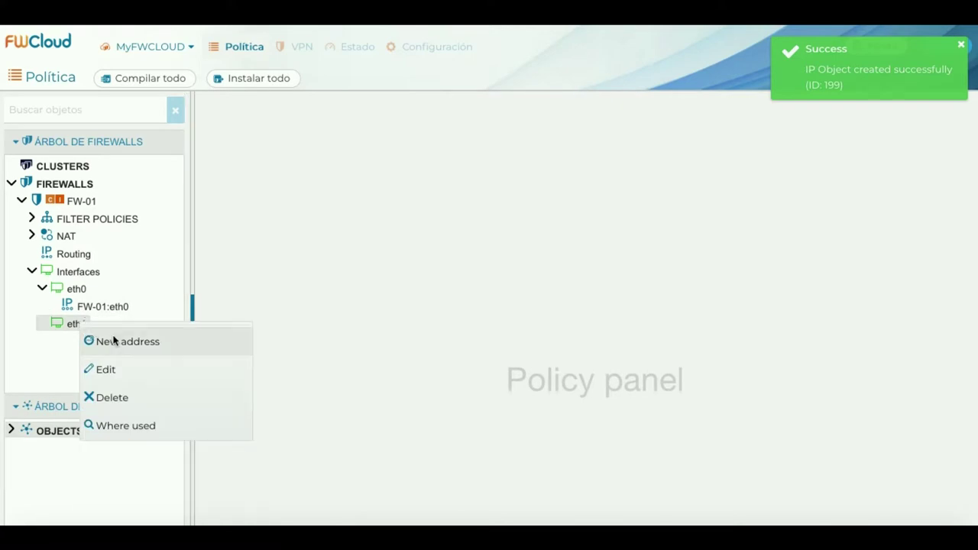
click(123, 342)
click(323, 245)
text(10.10.20.1)
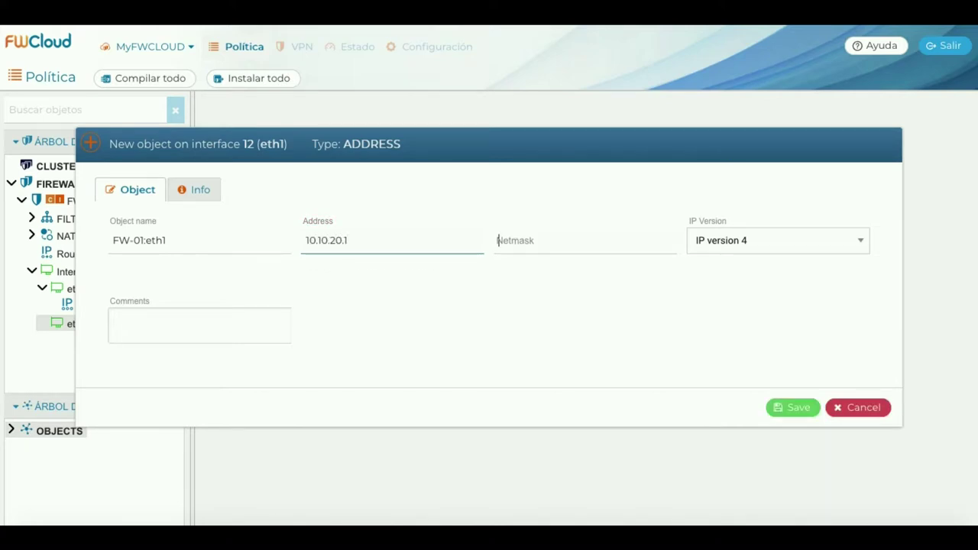
text(255.255.255.0)
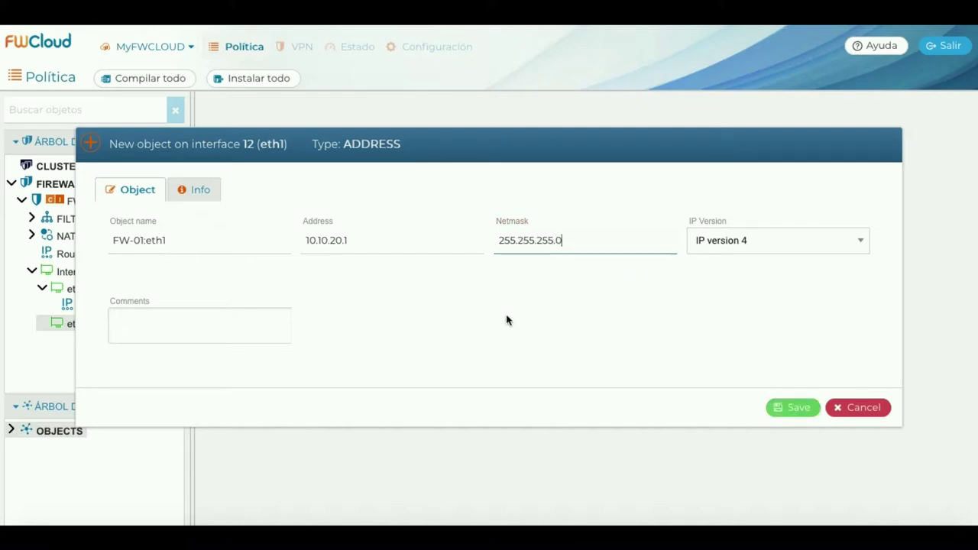
click(792, 408)
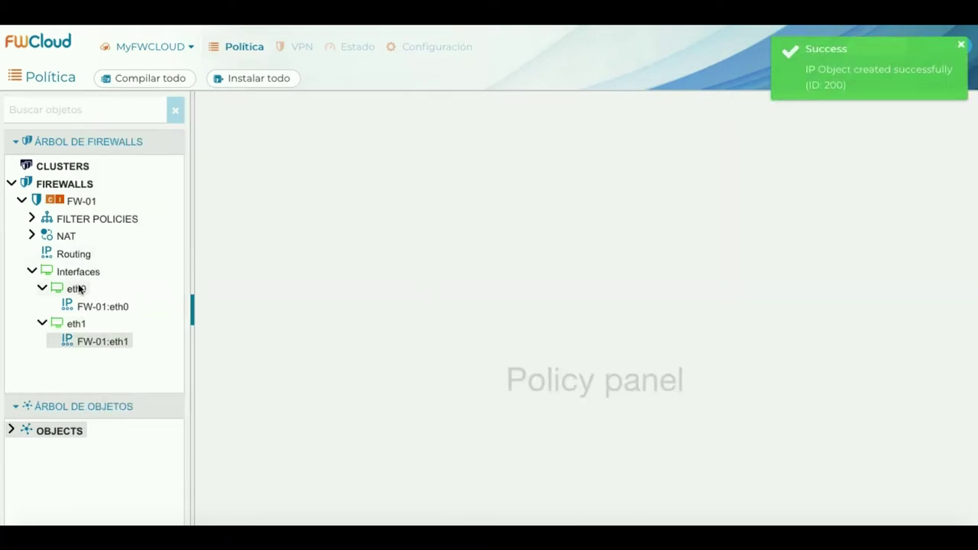
mouse_move(79, 288)
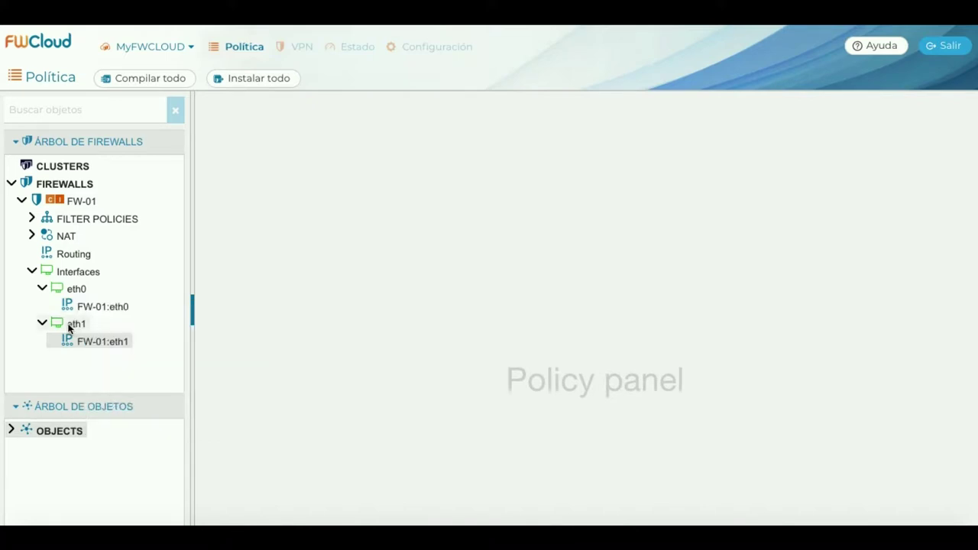
mouse_move(69, 327)
mouse_move(89, 344)
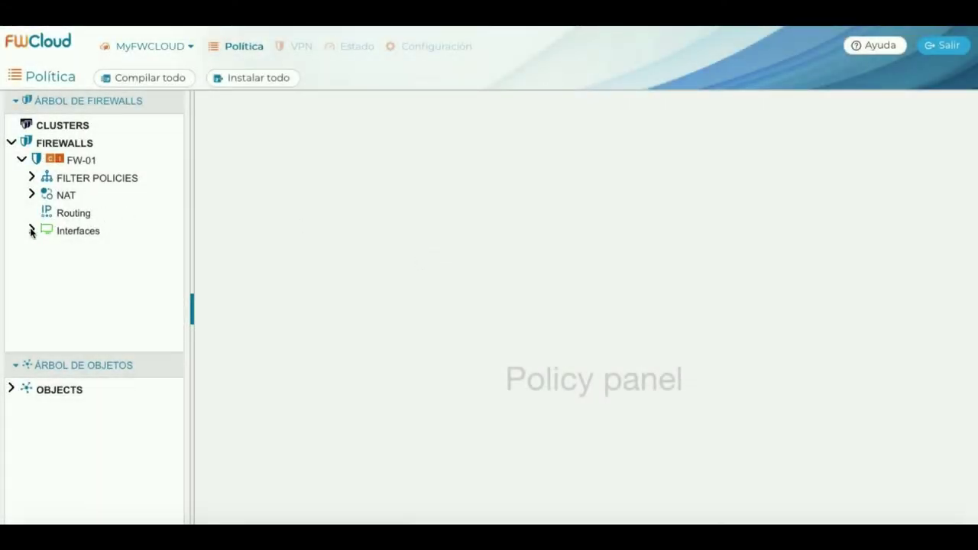
Create interface tun1024 labelled MANAGEMENT, commented 'Interfaz de administración desde FWCloud.net.'.
click(31, 231)
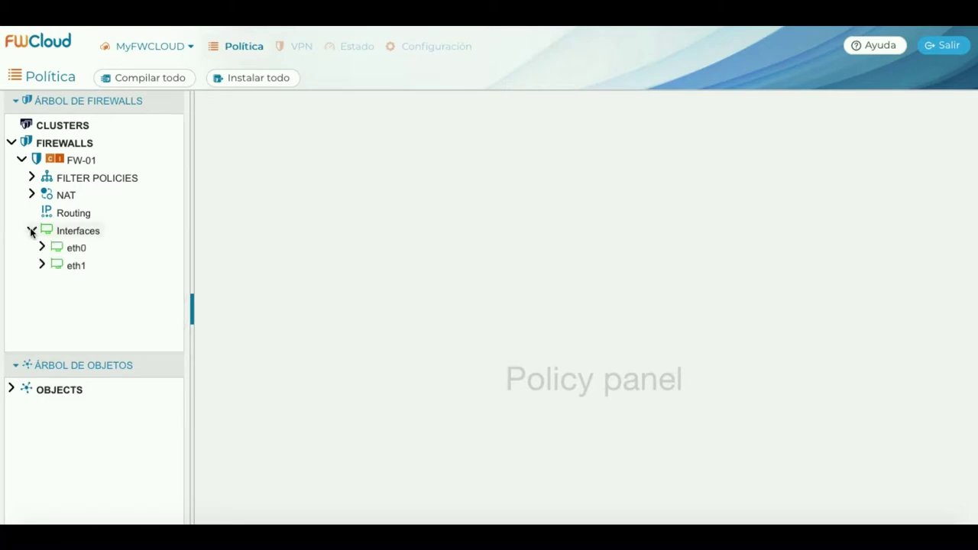
right_click(95, 233)
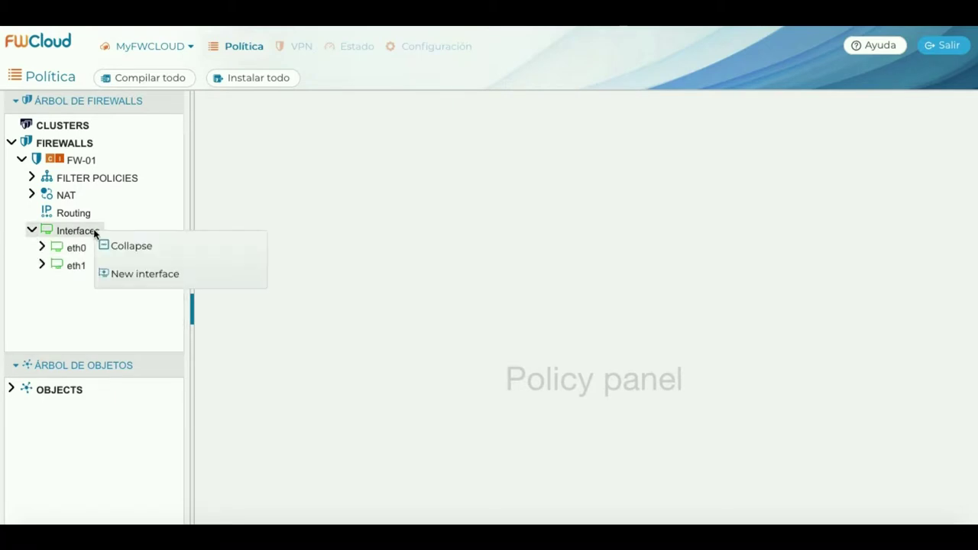
click(195, 276)
click(174, 258)
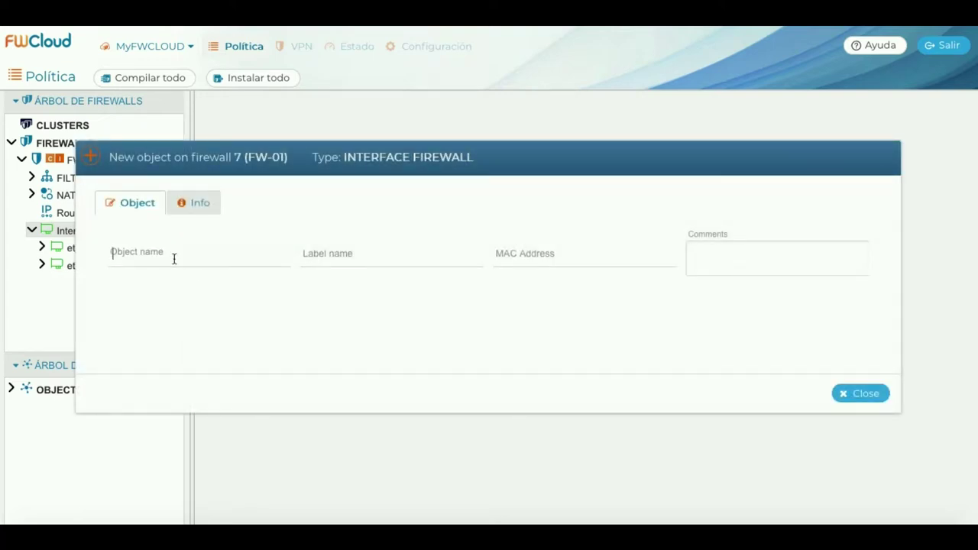
text(tun1024)
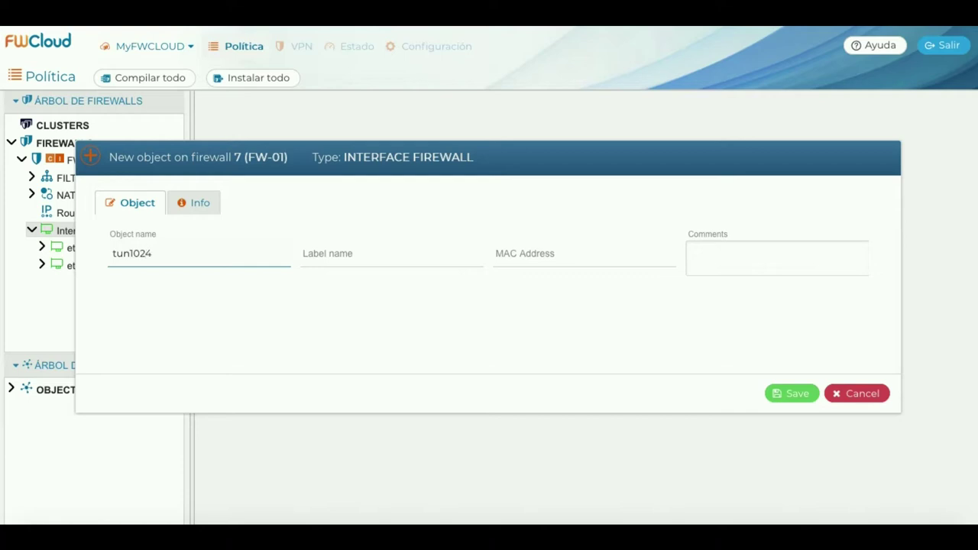
text(MANAGEMENT)
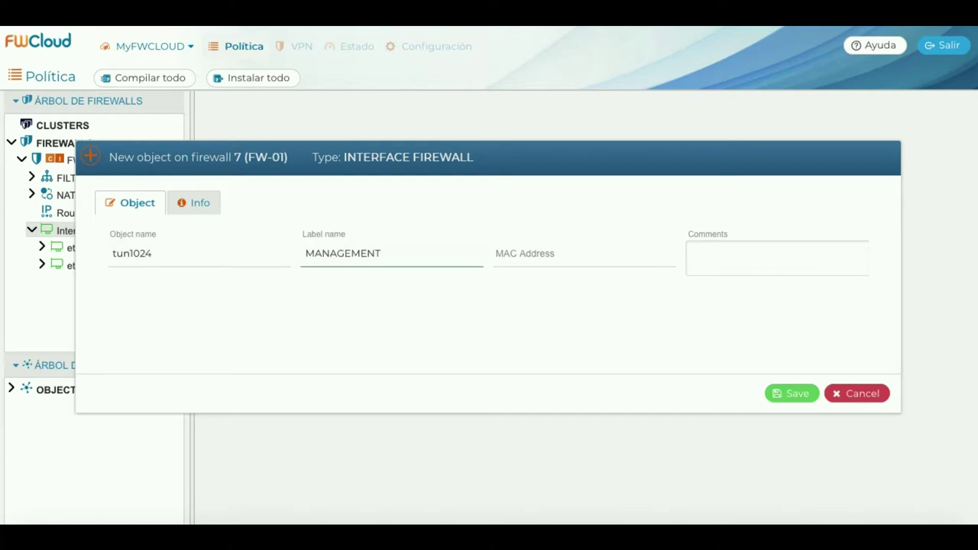
click(498, 253)
click(692, 252)
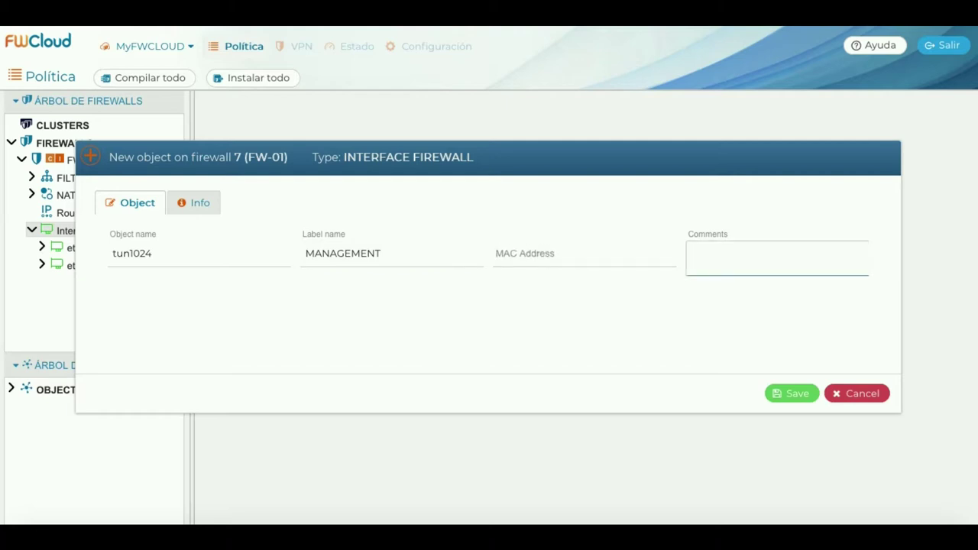
text(Interfaz de administración desde FWCloud.net.)
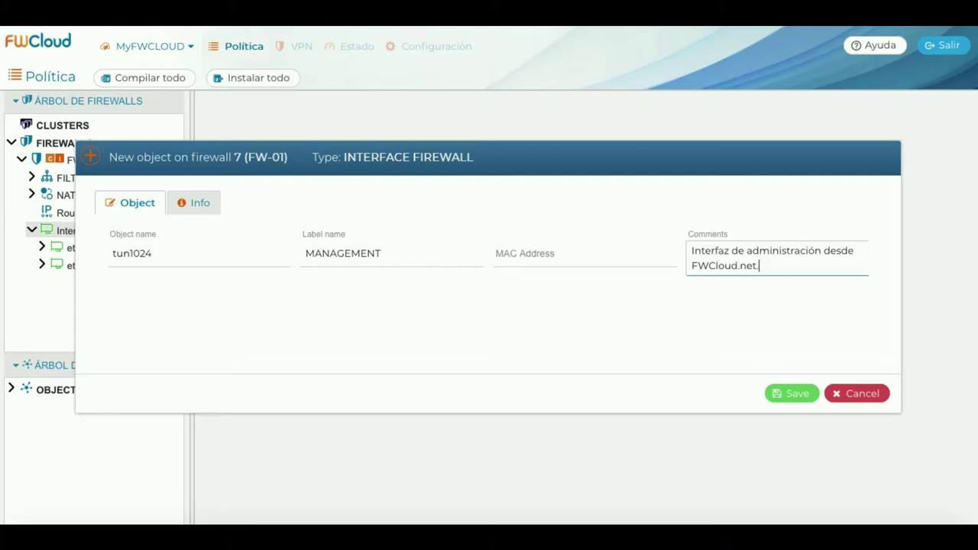
click(792, 396)
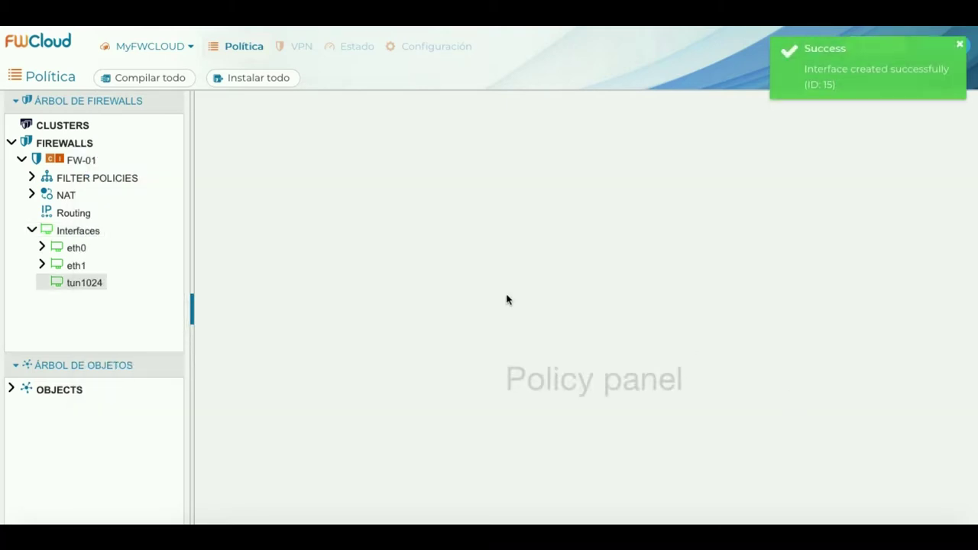
Add address 10.10.200.5 with netmask 255.255.255.255 to tun1024 and save it.
right_click(89, 282)
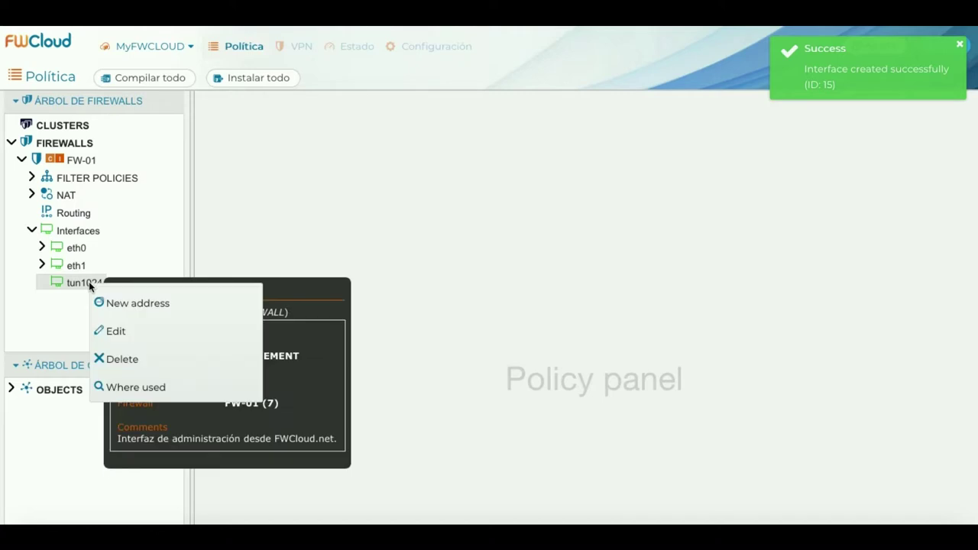
click(136, 304)
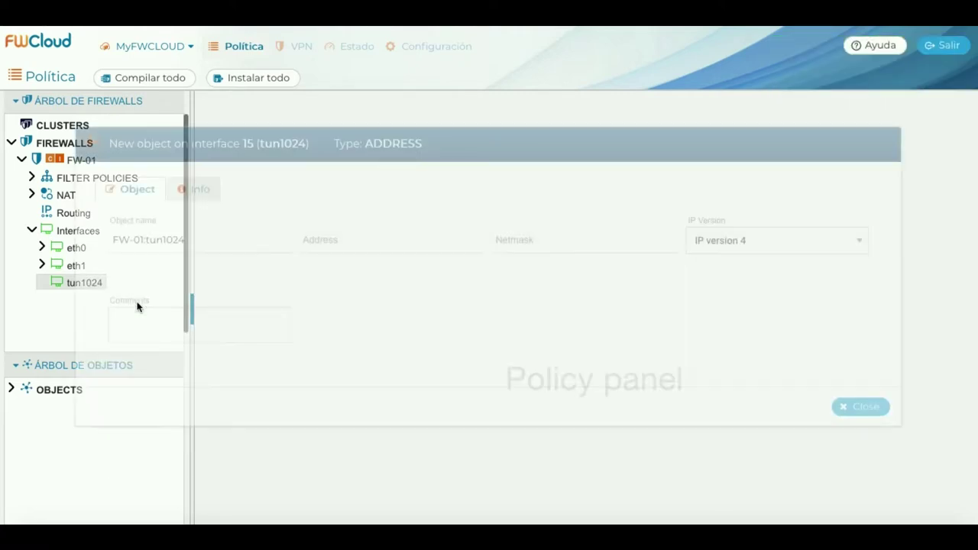
click(326, 243)
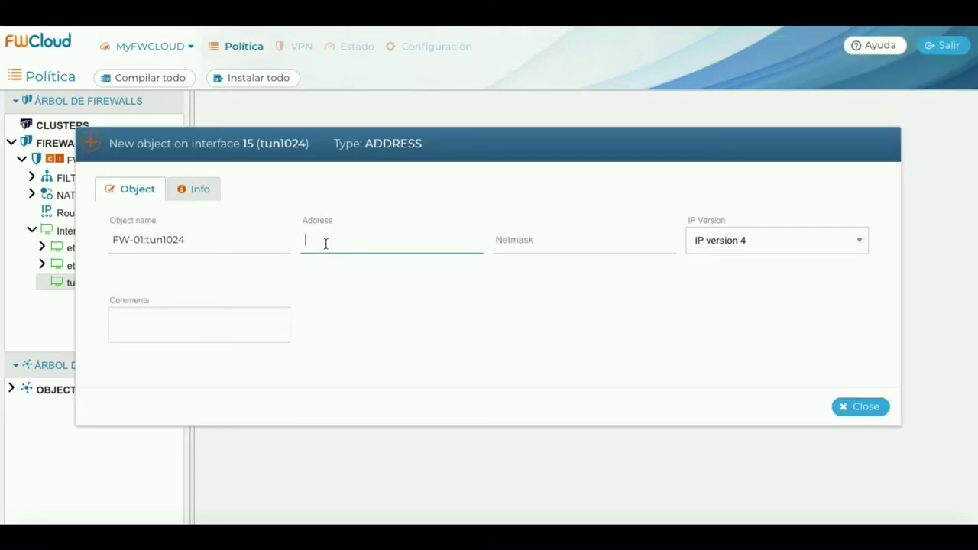
text(10.10.200.5)
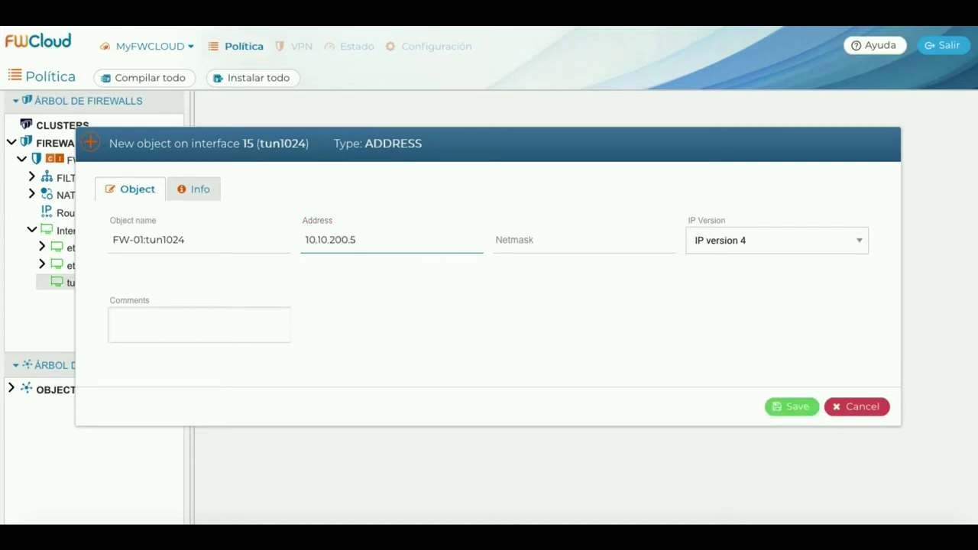
text(255.25)
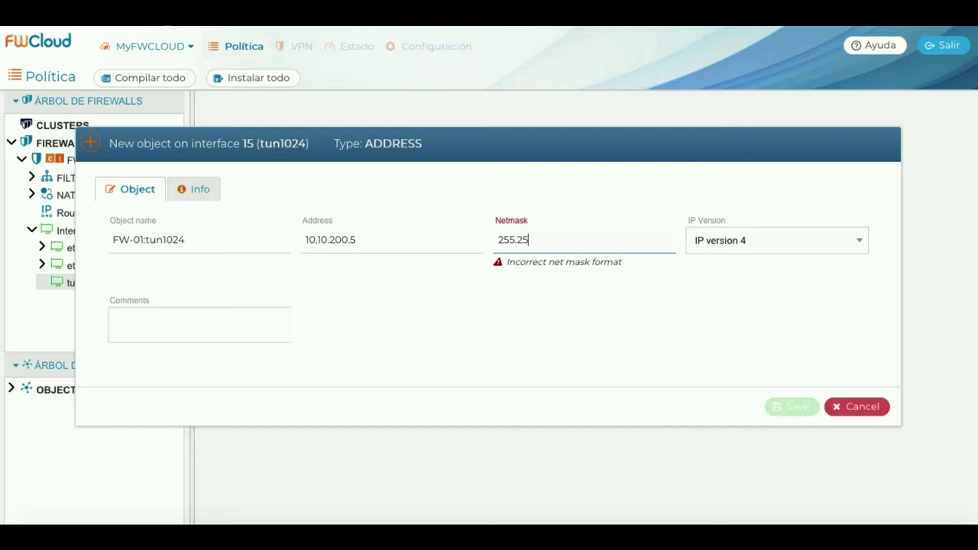
text(5.255.255)
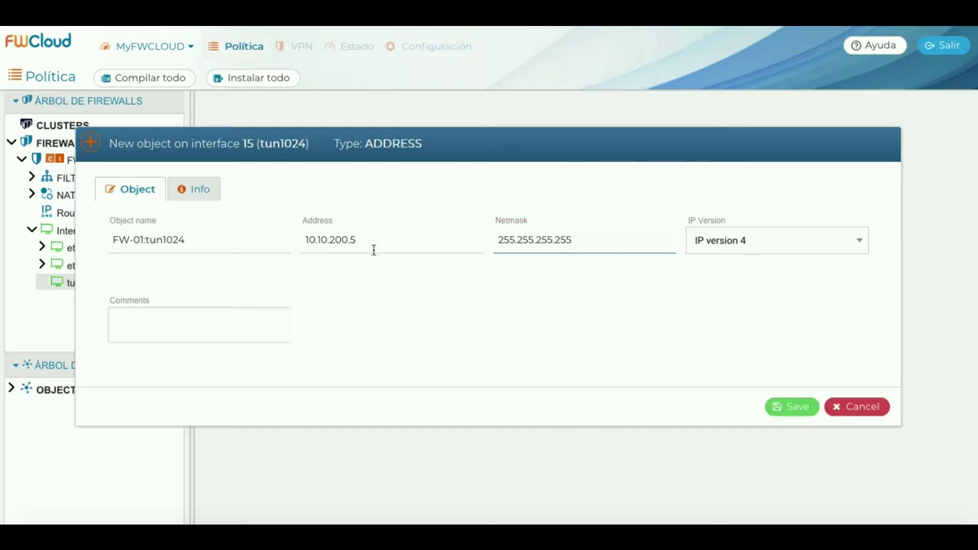
click(791, 407)
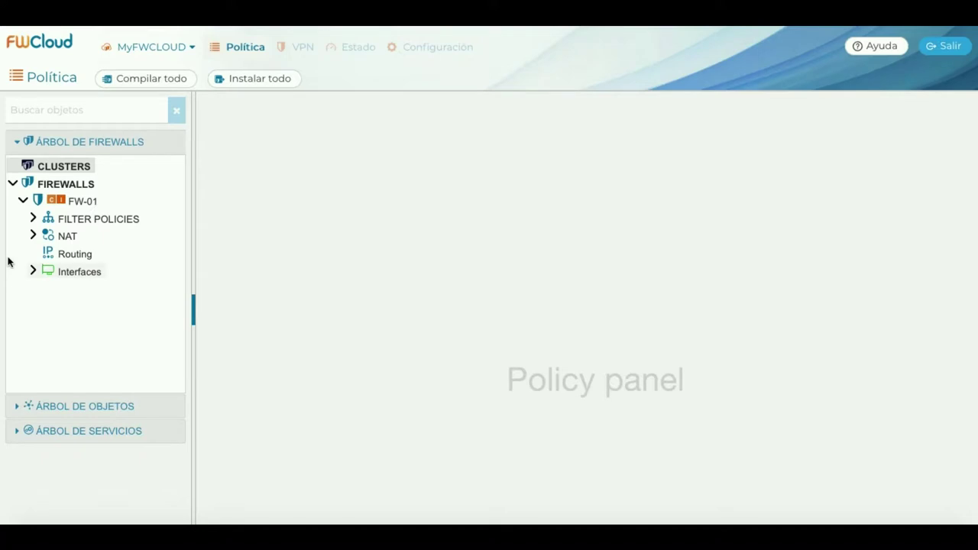
Expand OBJECTS > Addresses in the objects tree and start a new address object.
click(18, 143)
click(18, 168)
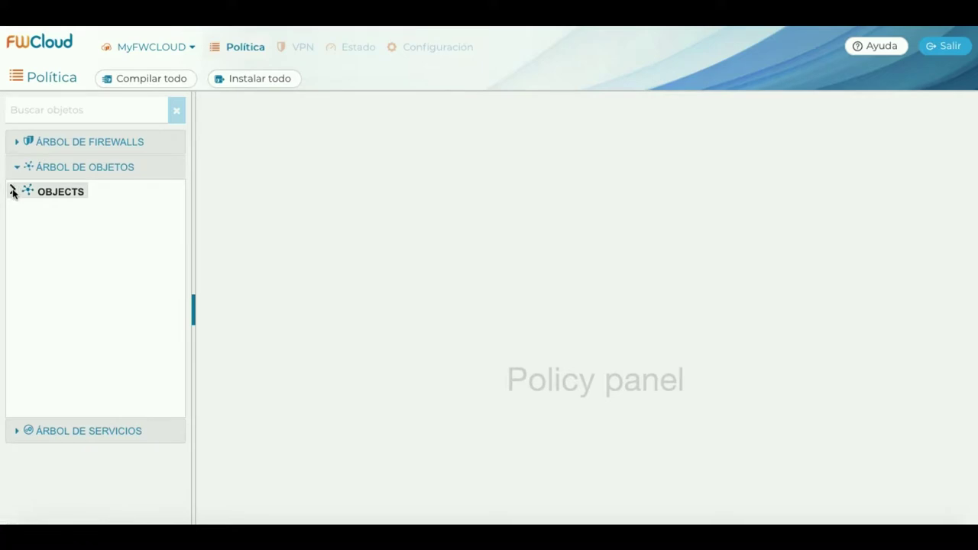
click(12, 191)
click(22, 208)
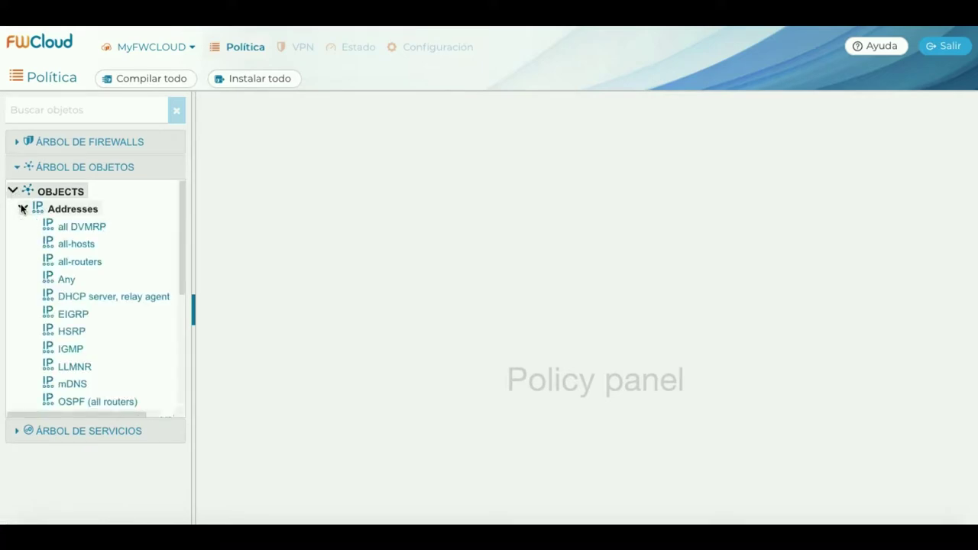
right_click(84, 211)
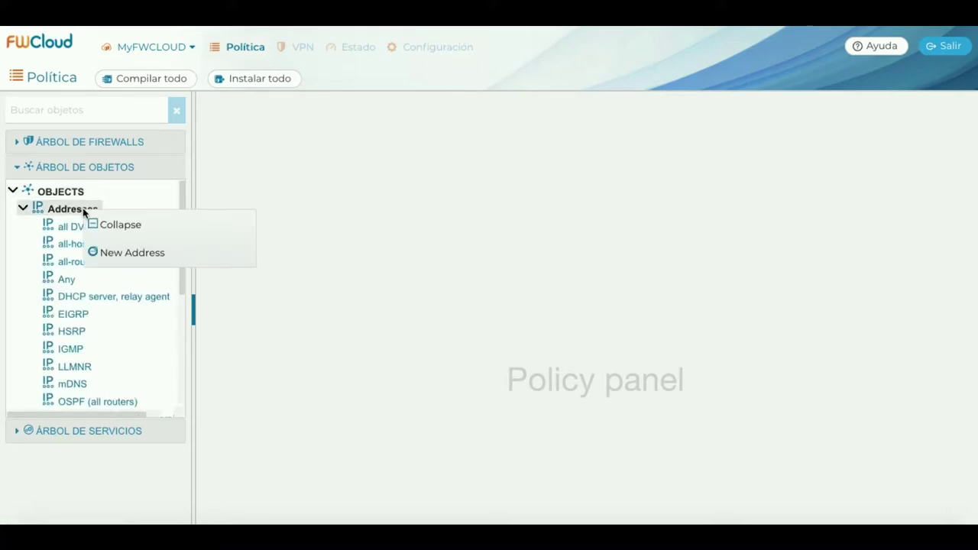
click(178, 253)
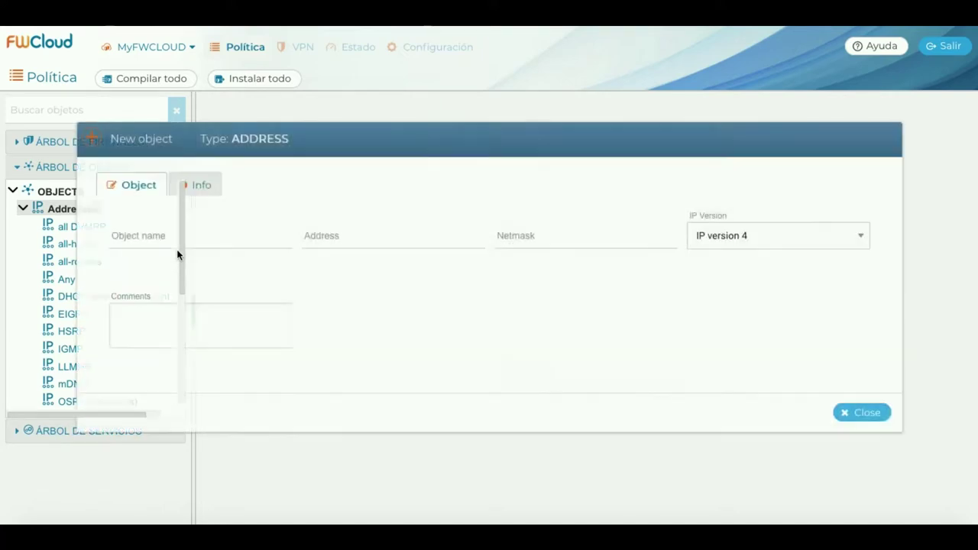
Define FWCloud-Server as 10.10.200.1/255.255.255.0, commented 'IP del servidor FWCloud.net.', and save.
click(180, 239)
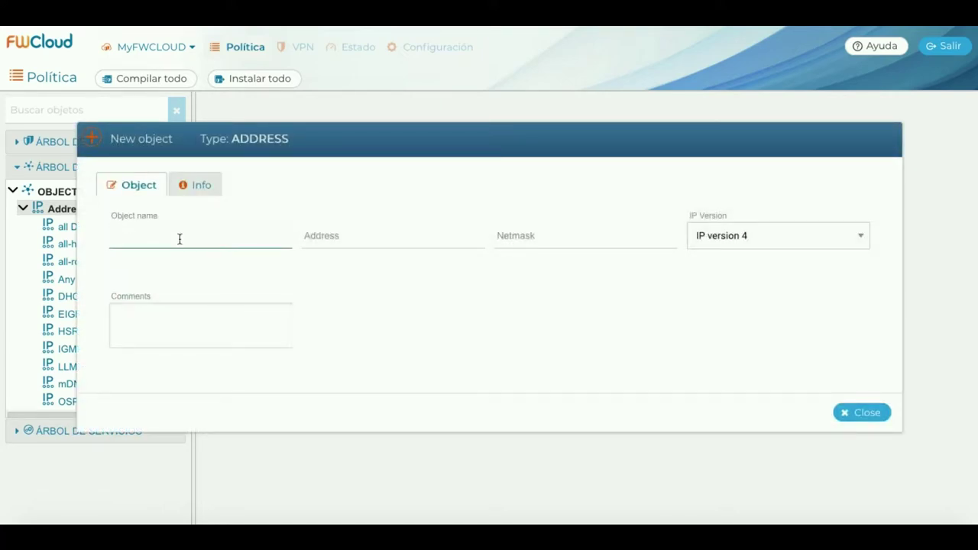
text(FWCloud)
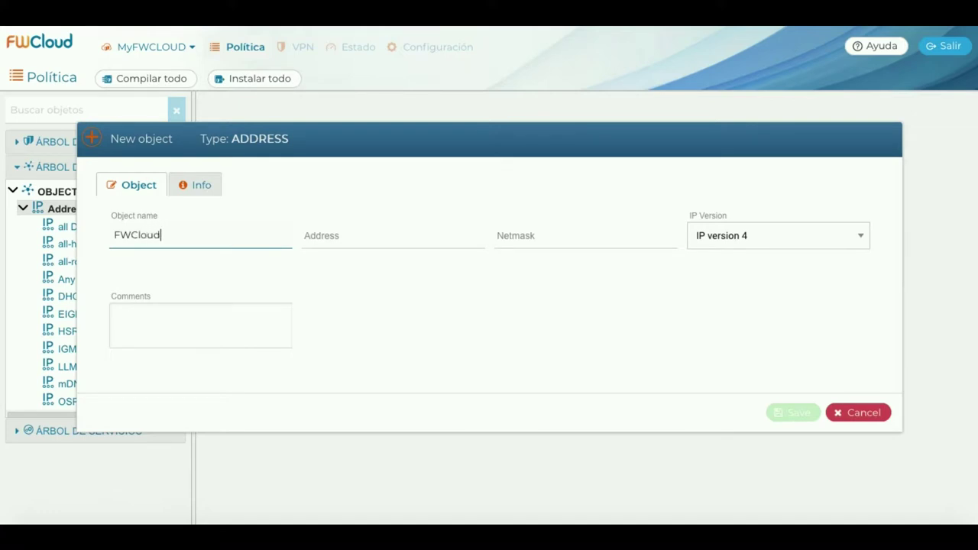
text(-Server)
key(Tab)
text(10)
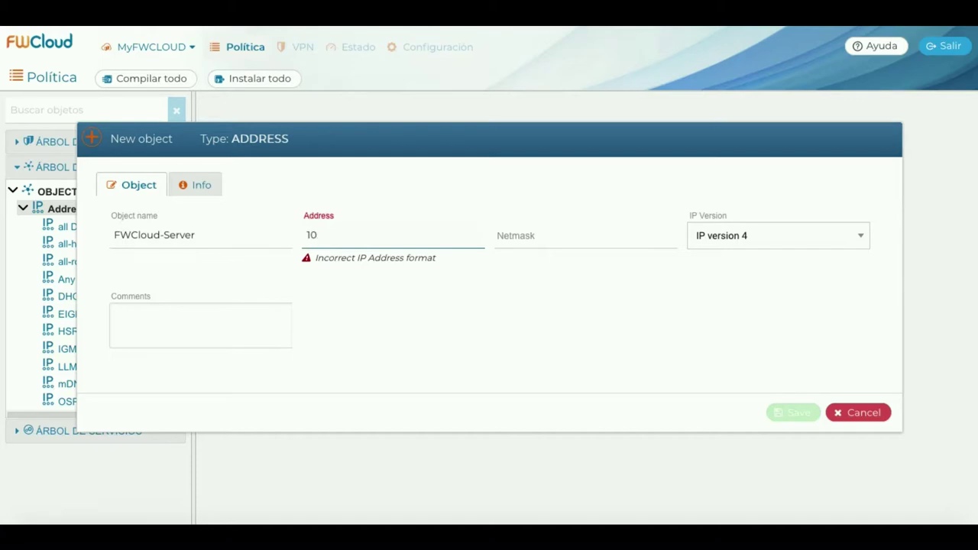
text(.10.200.1)
key(Tab)
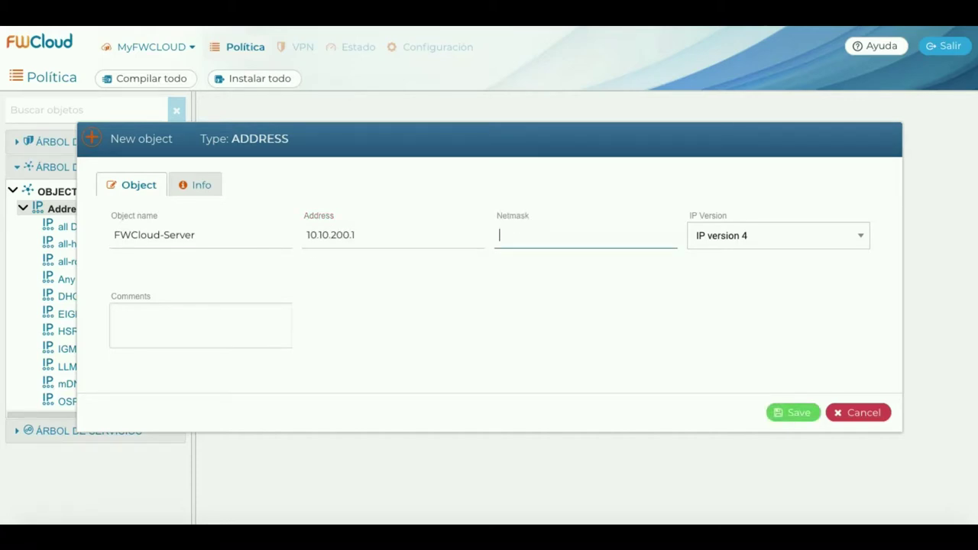
text(255.255)
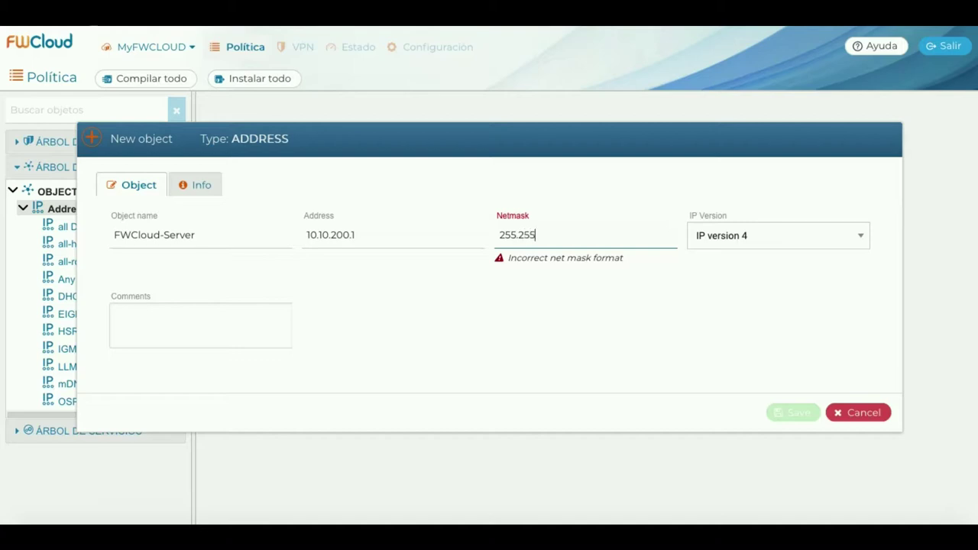
text(.255.0)
key(Tab)
key(Tab)
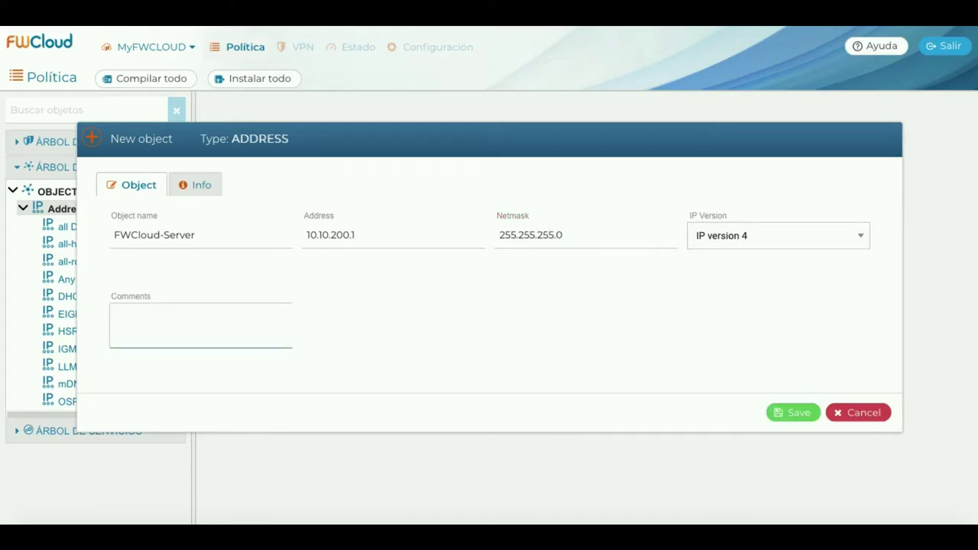
text(IP del servidor FWCloud.net)
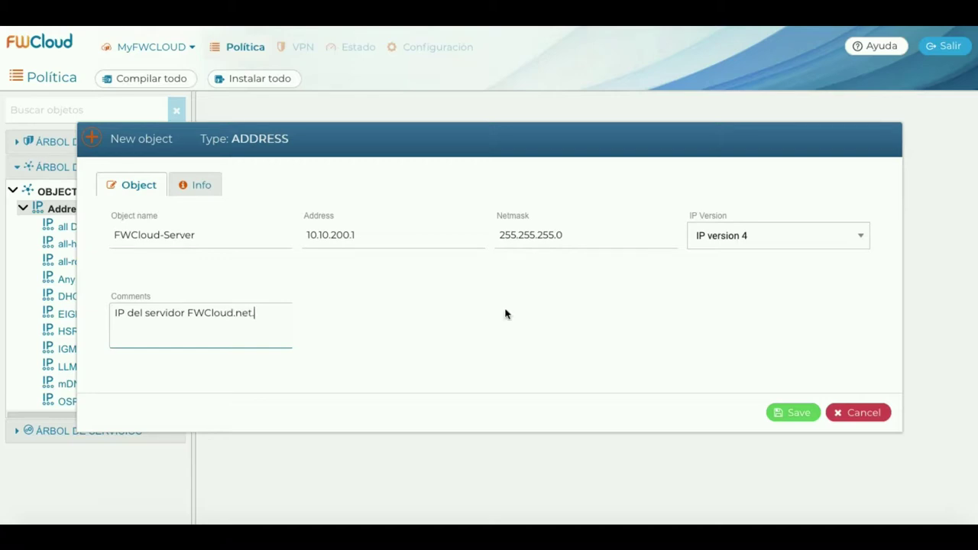
click(793, 414)
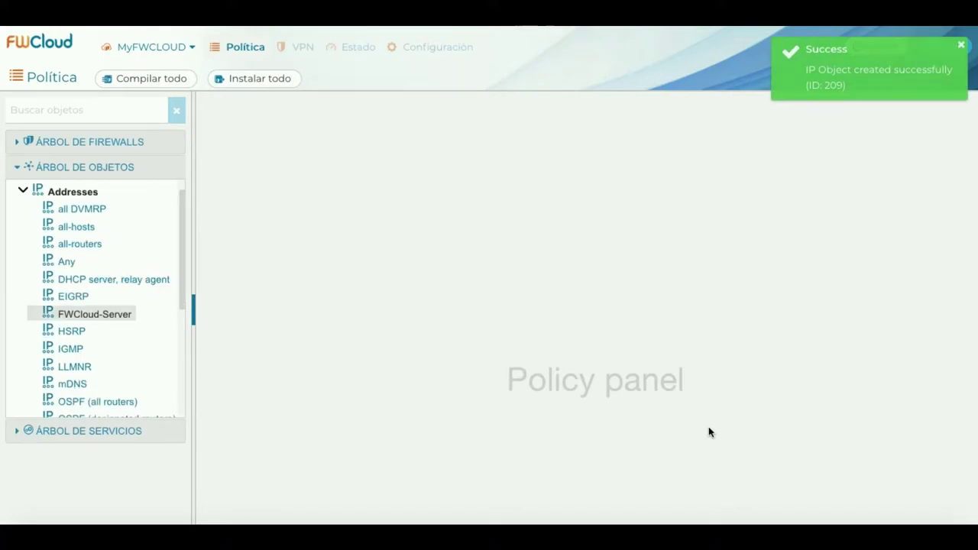
click(20, 170)
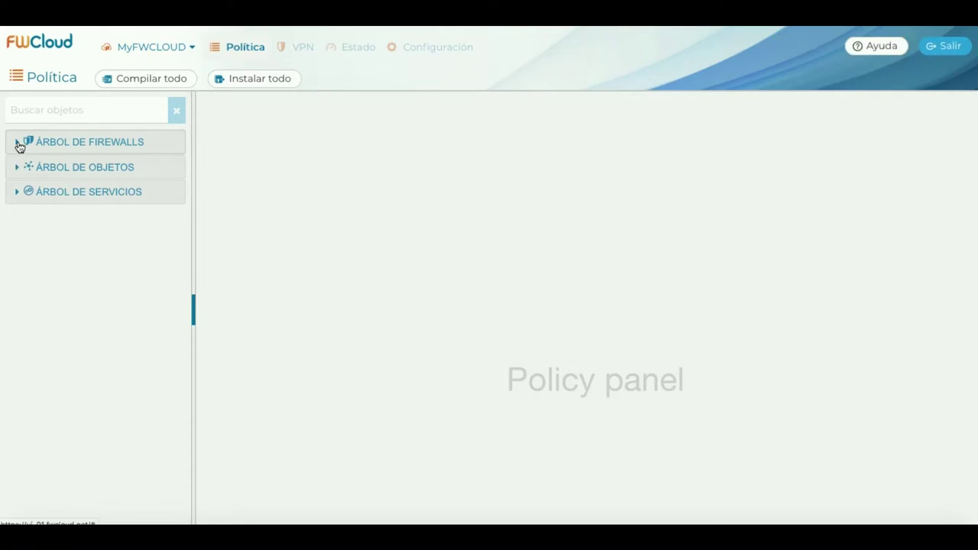
Insert a blank rule above the catch-all rule in FW-01's INPUT policy.
click(19, 145)
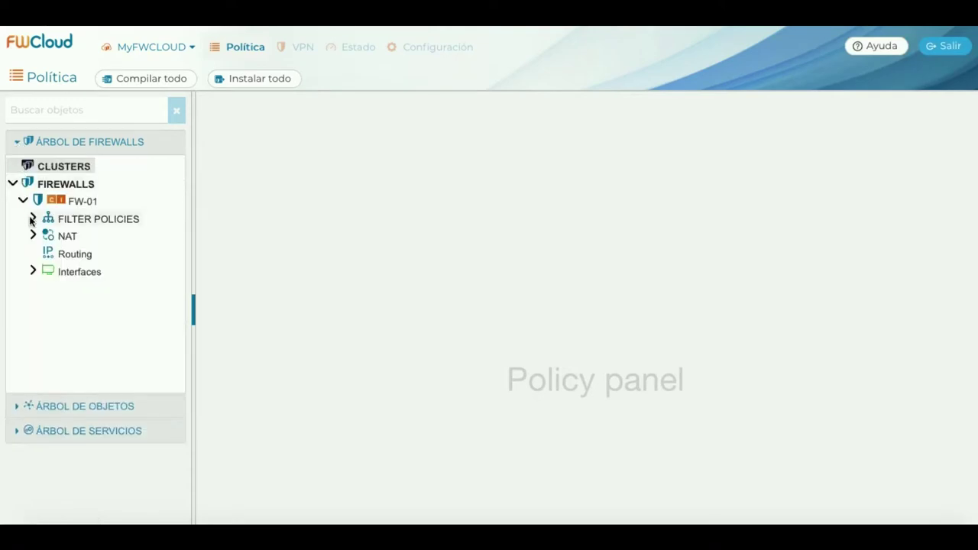
click(33, 219)
click(81, 236)
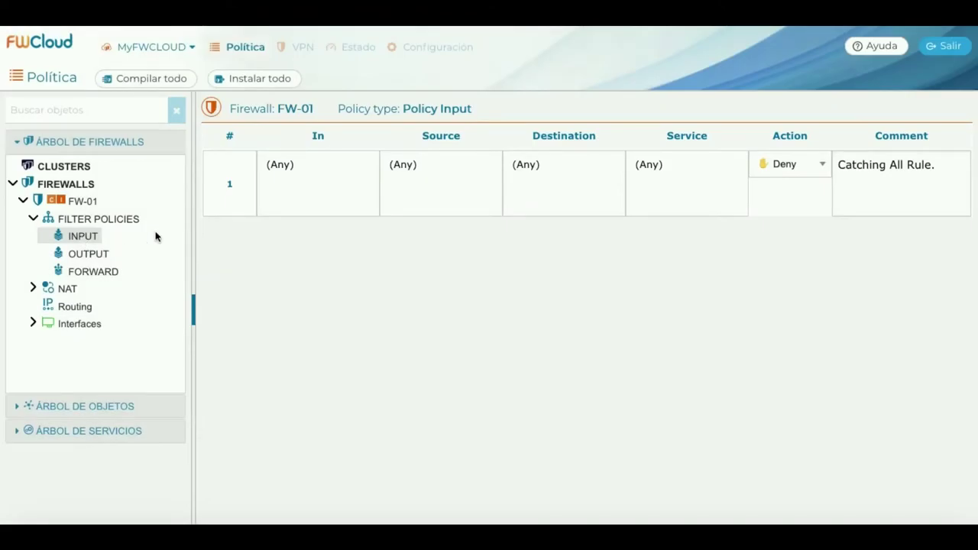
right_click(230, 172)
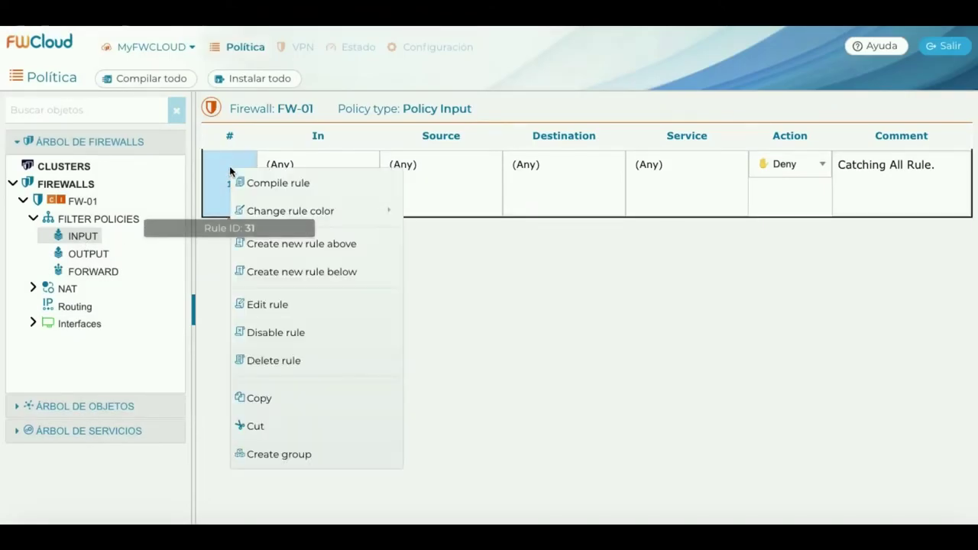
click(309, 243)
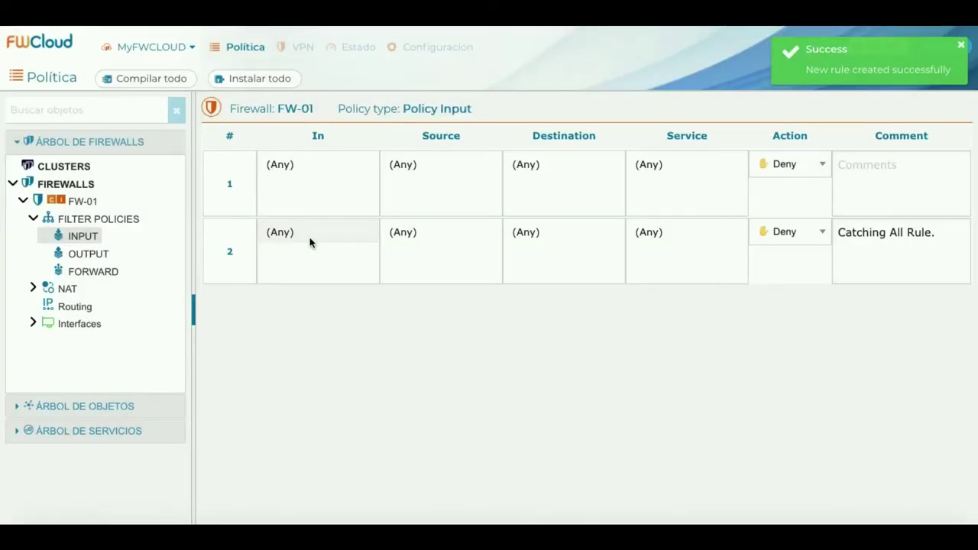
click(34, 324)
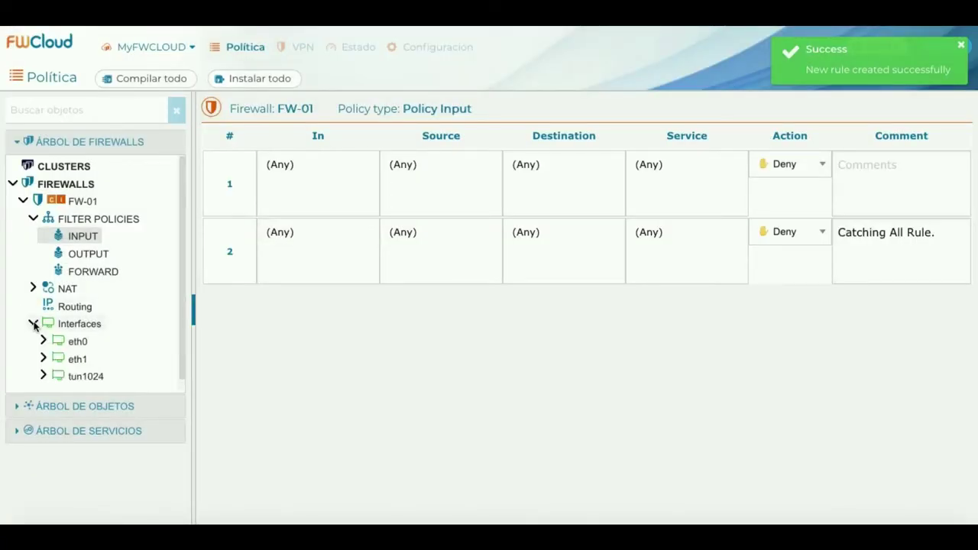
Set rule 1's In to tun1024, Source to FWCloud-Server and Destination to FW-01:tun1024.
drag(80, 378, 314, 188)
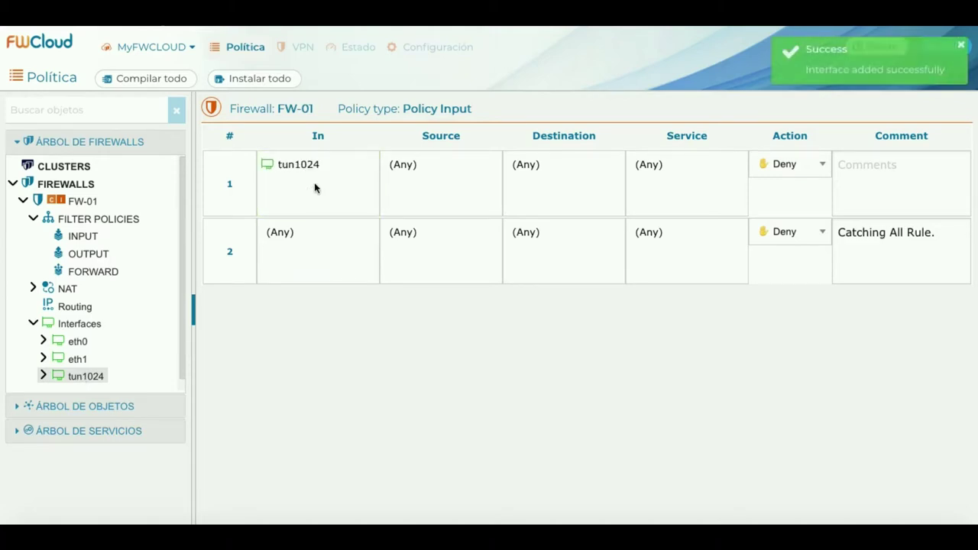
click(16, 144)
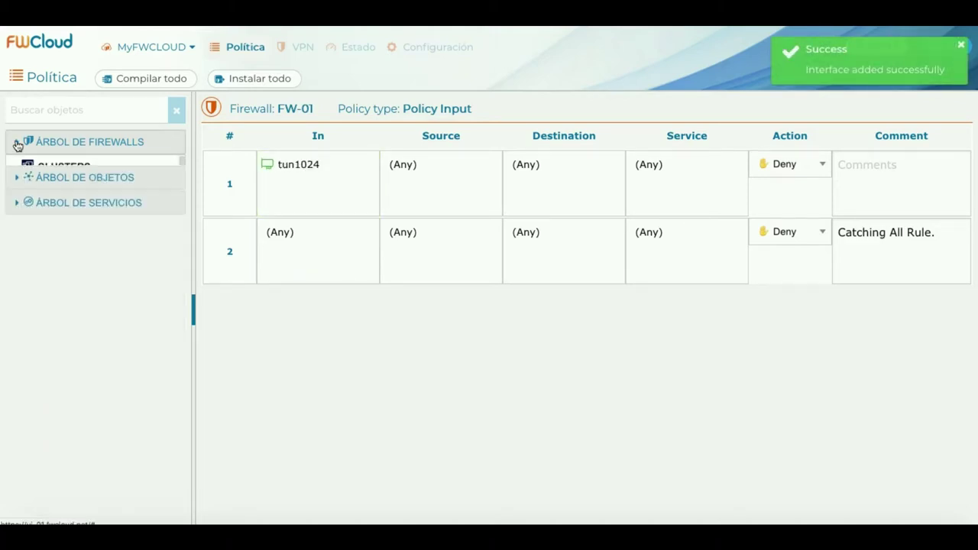
click(15, 169)
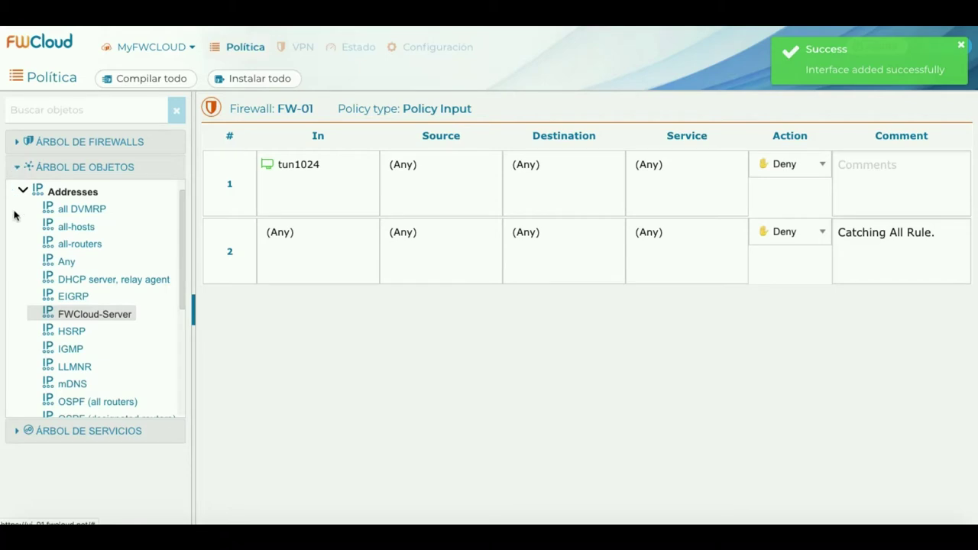
drag(94, 317, 457, 181)
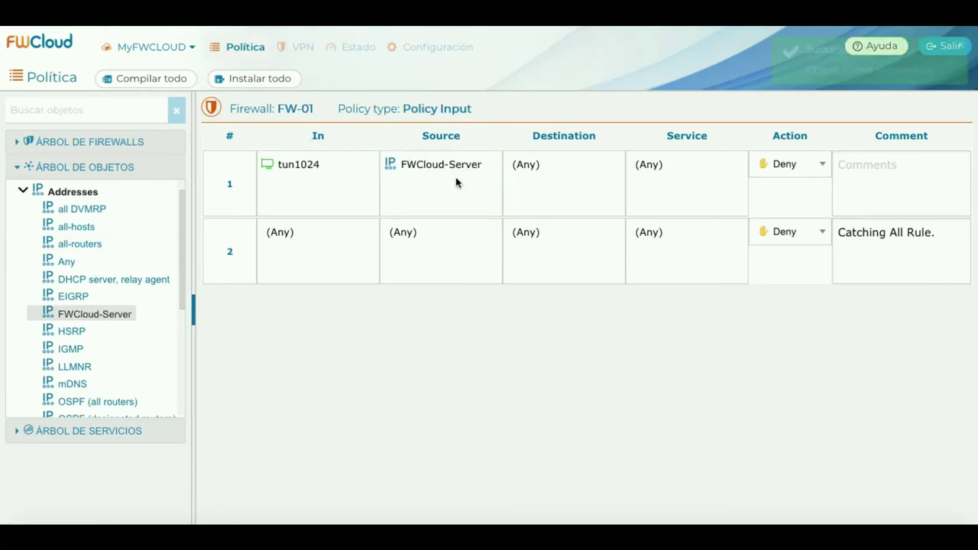
click(17, 169)
click(17, 142)
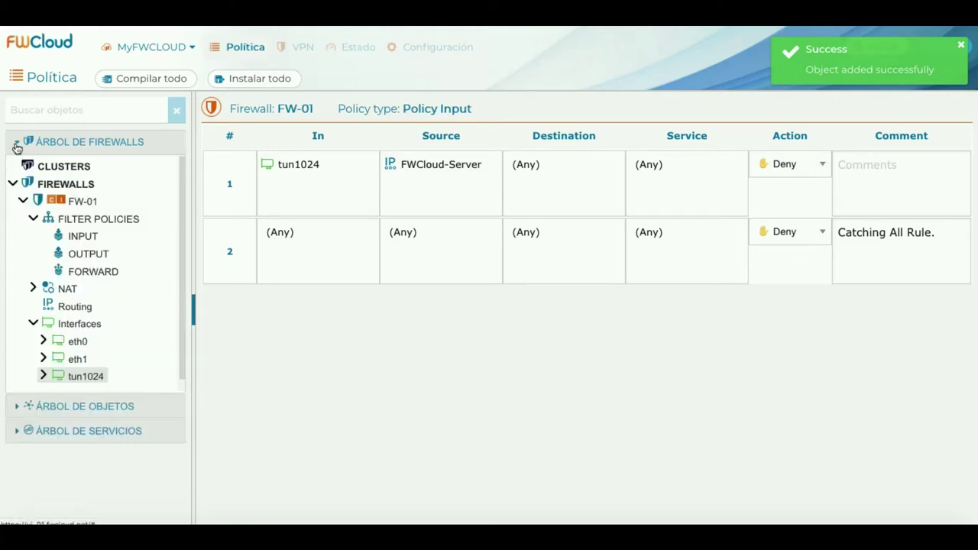
click(44, 376)
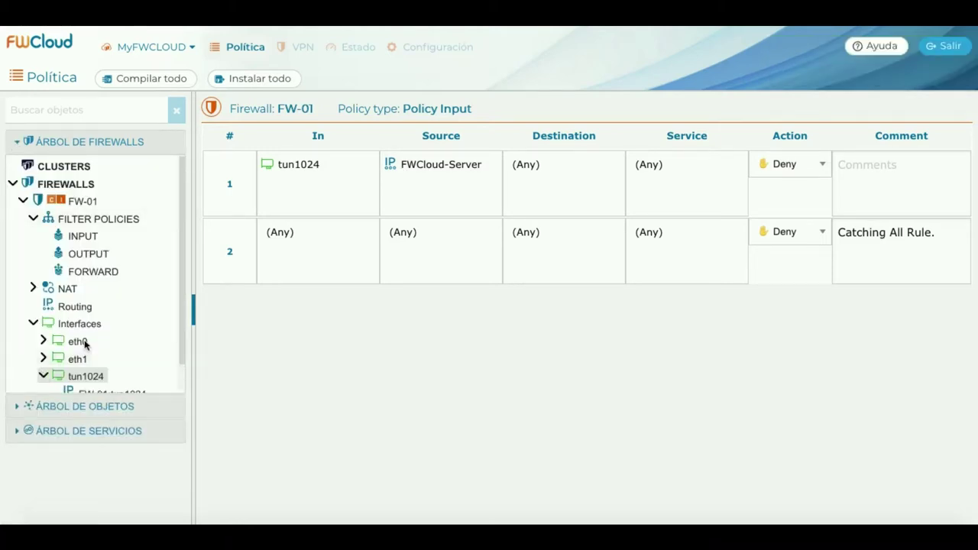
scroll(120, 327, down, 1)
drag(123, 376, 590, 182)
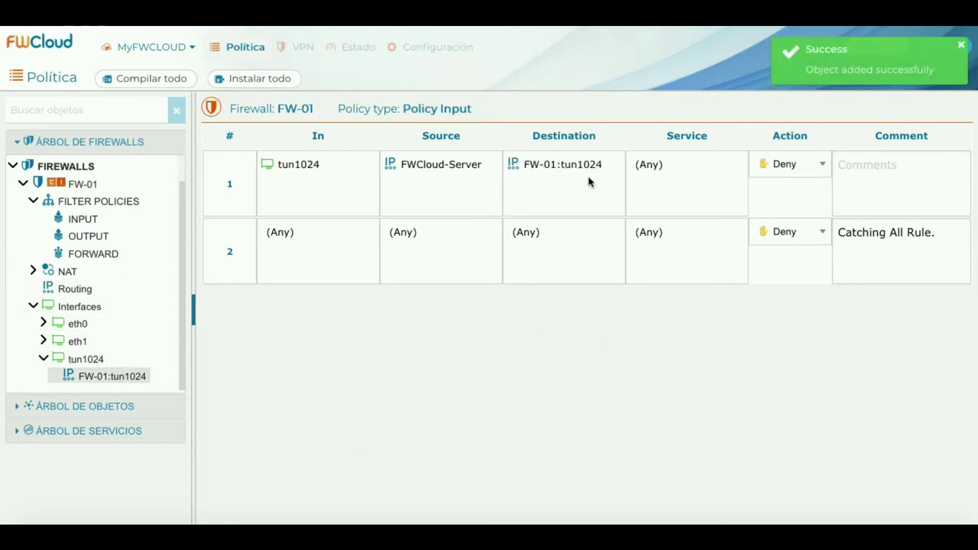
Set rule 1's service to ssh, clear the search and return to the firewall tree.
click(16, 143)
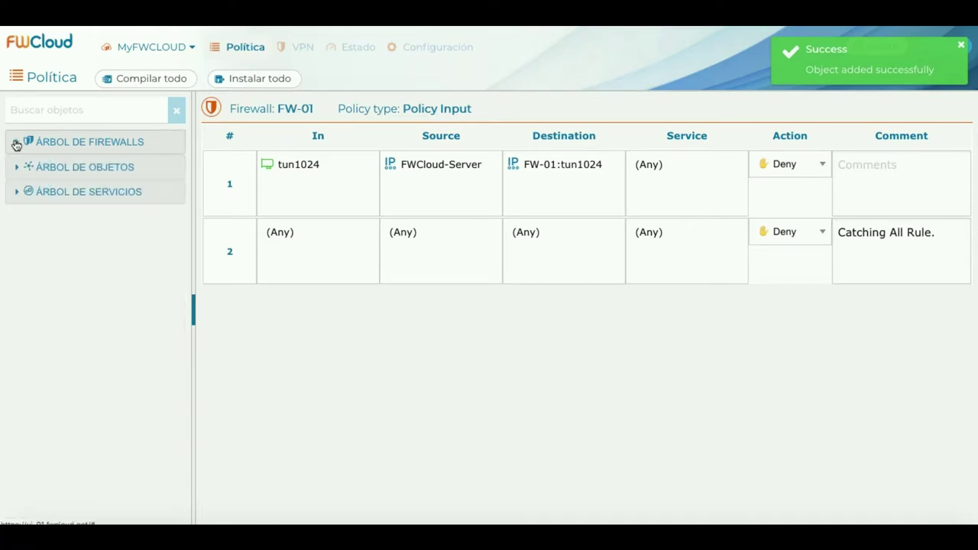
click(18, 193)
click(44, 110)
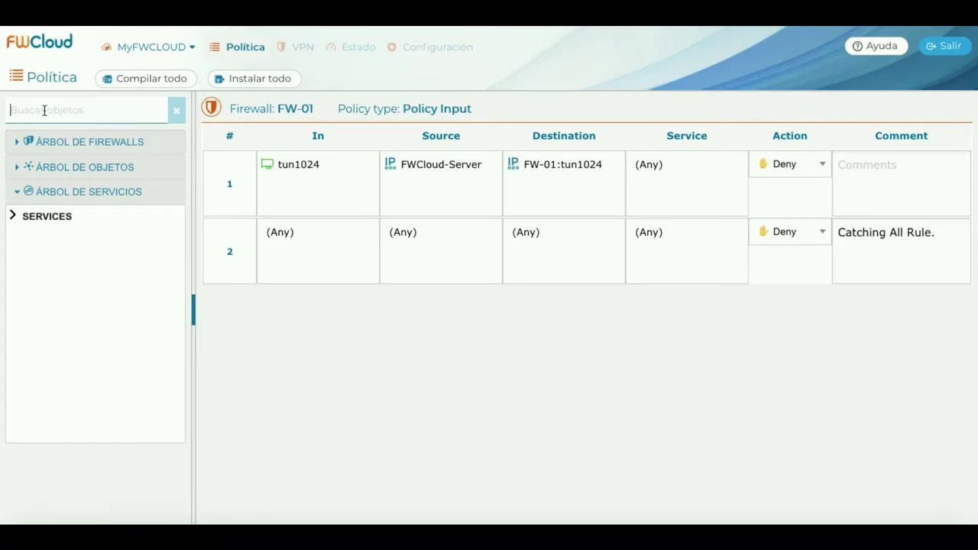
text(ssh)
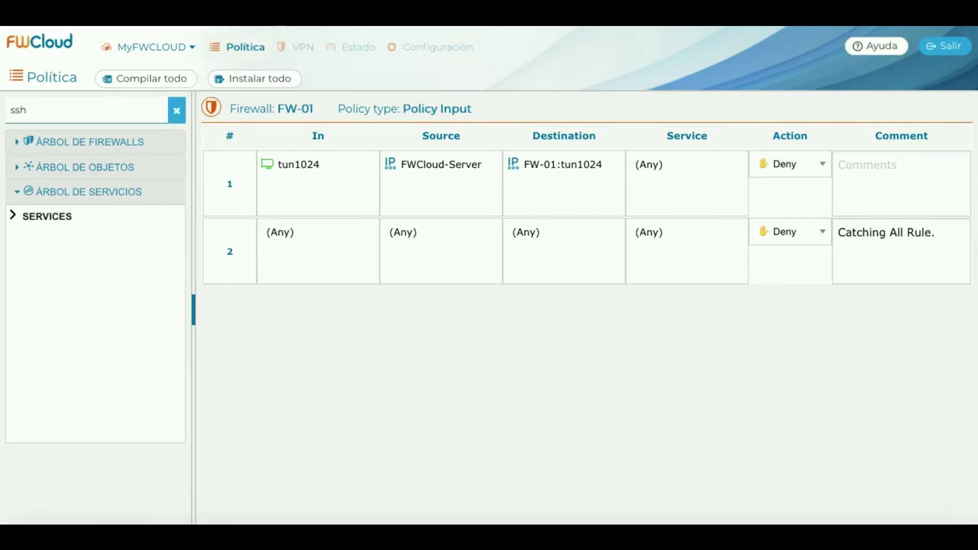
click(61, 251)
drag(62, 251, 690, 190)
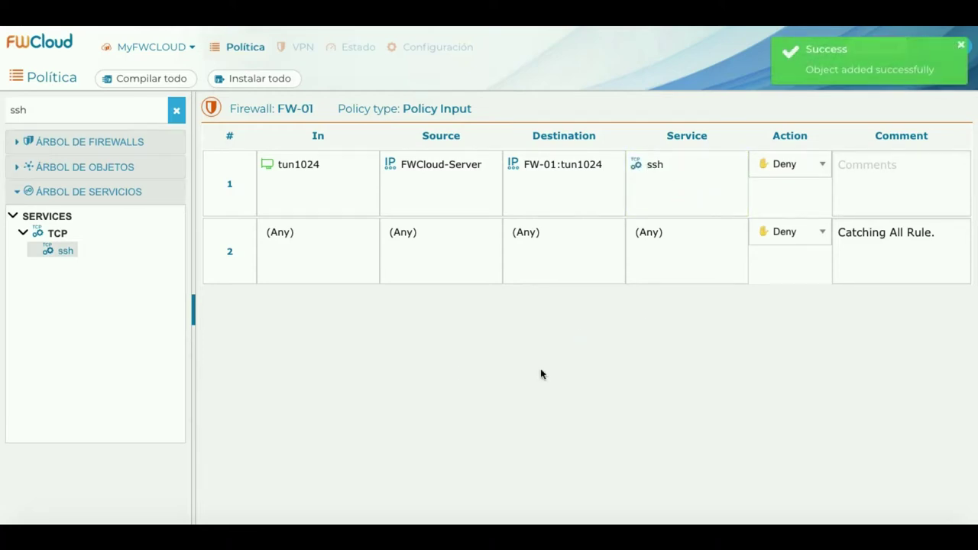
click(176, 111)
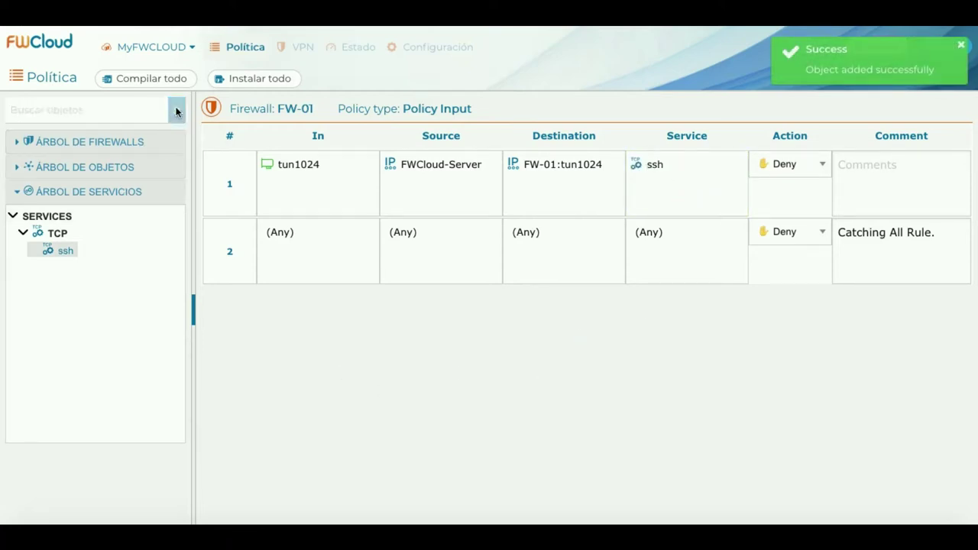
click(19, 145)
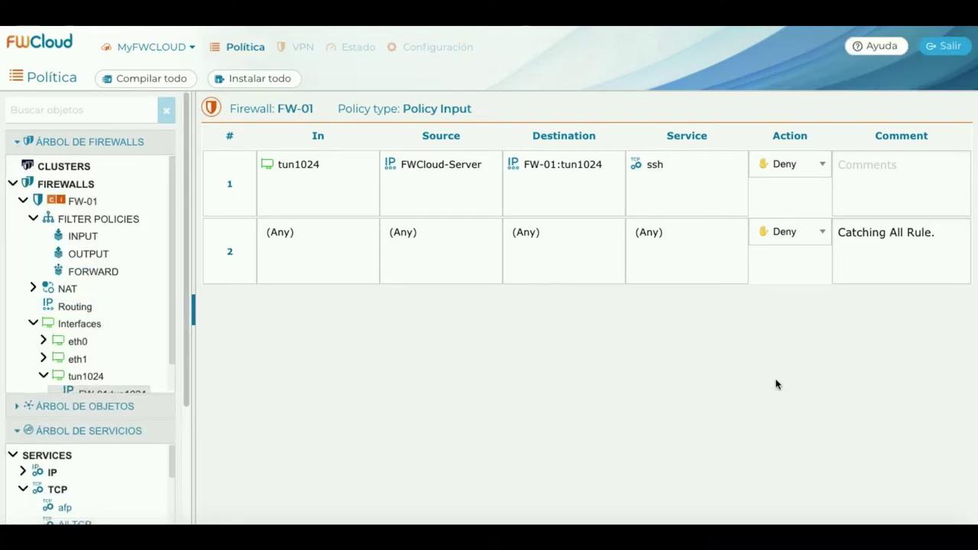
Set FW-01's input rule 1 to Accept, commented 'Acceso de administración desde FWCloud.net.'.
click(824, 165)
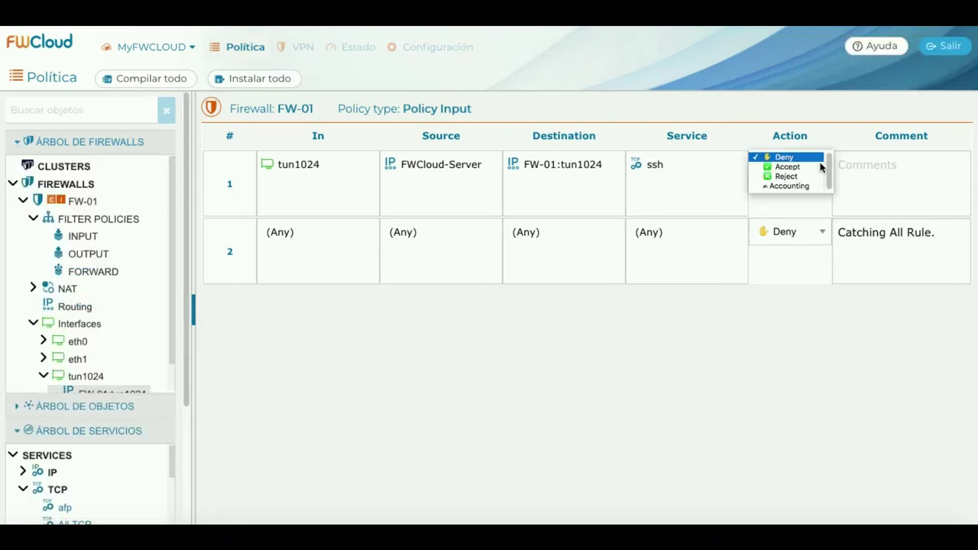
click(797, 169)
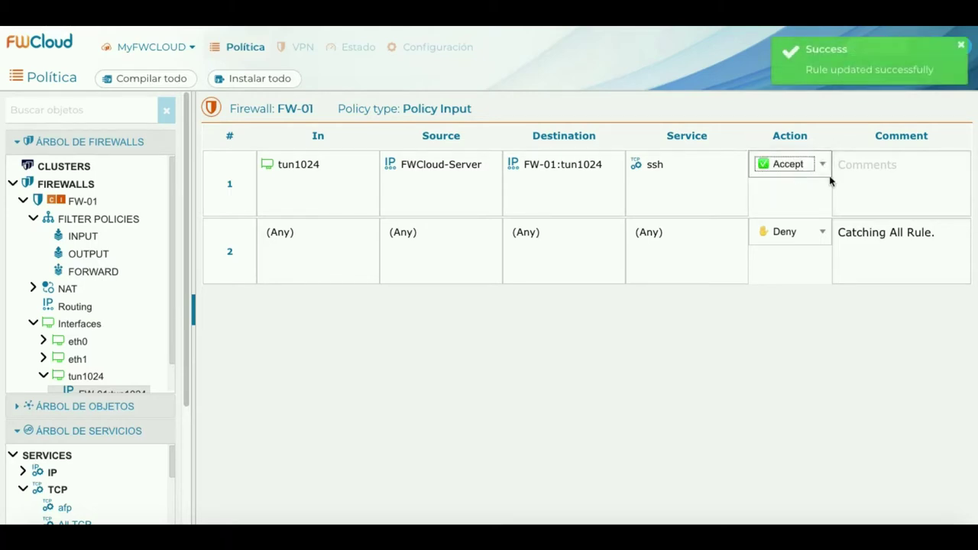
click(862, 179)
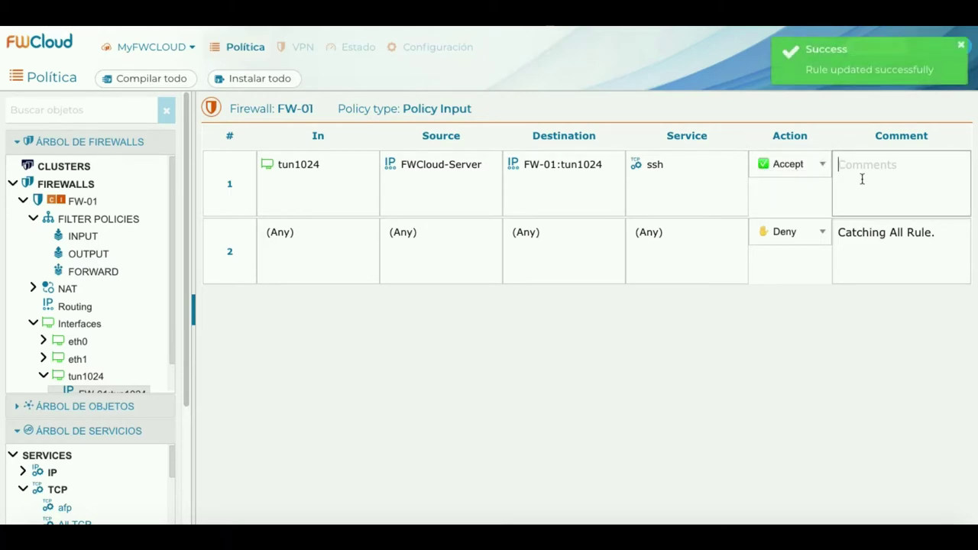
text(Acceso de ad)
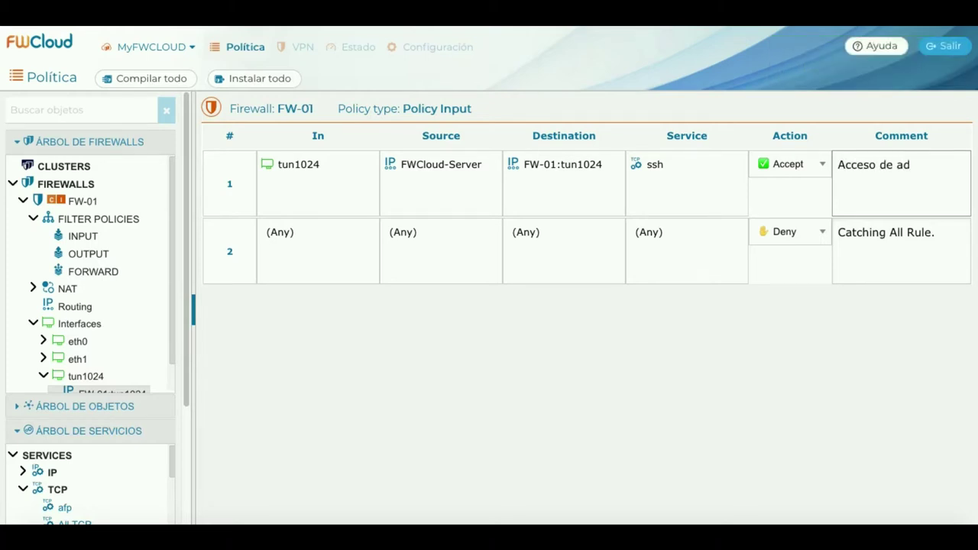
text(ministración desde FWC)
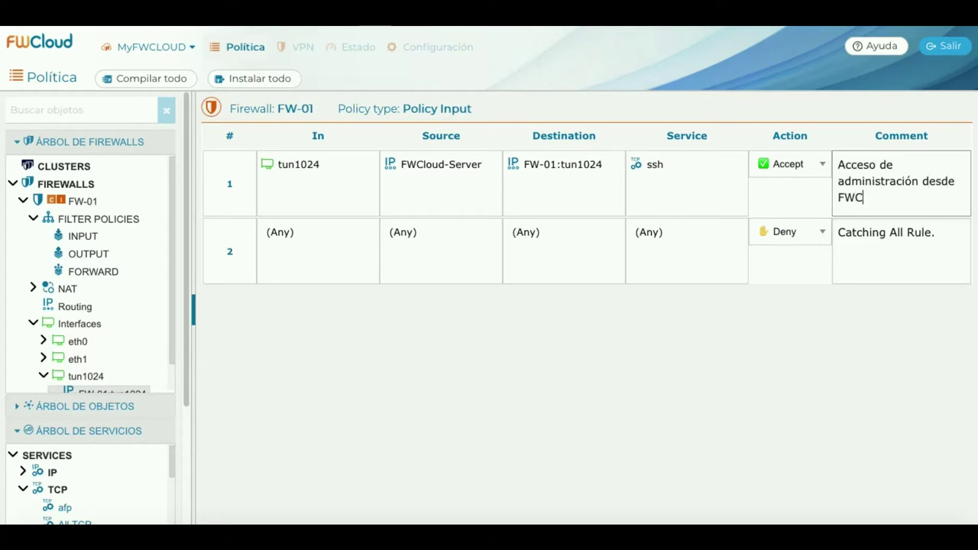
text(loud.net.)
mouse_move(310, 164)
mouse_move(430, 167)
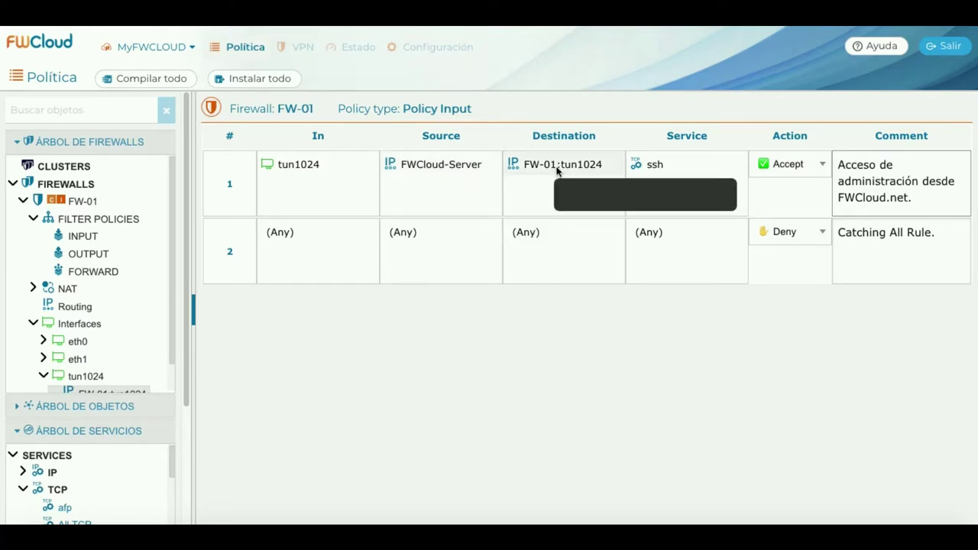
mouse_move(558, 172)
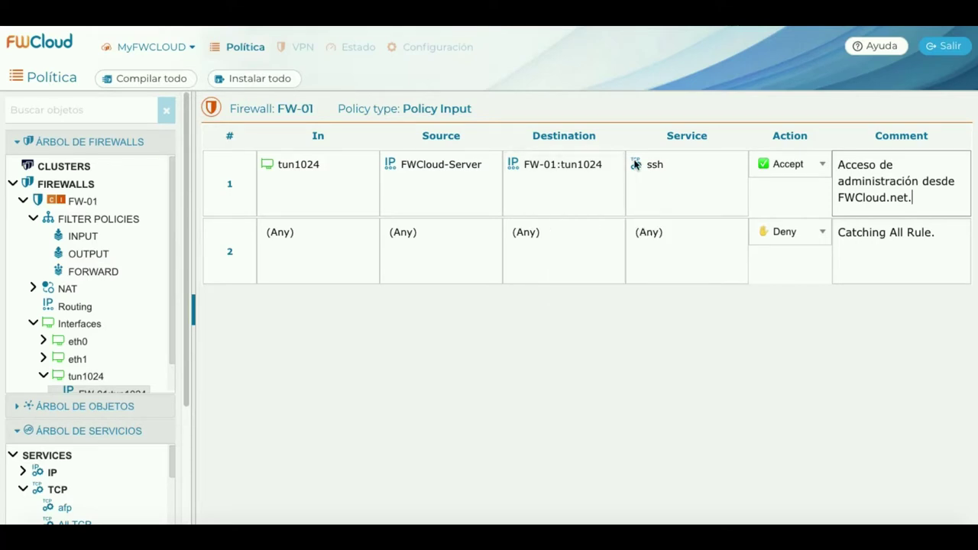
mouse_move(665, 167)
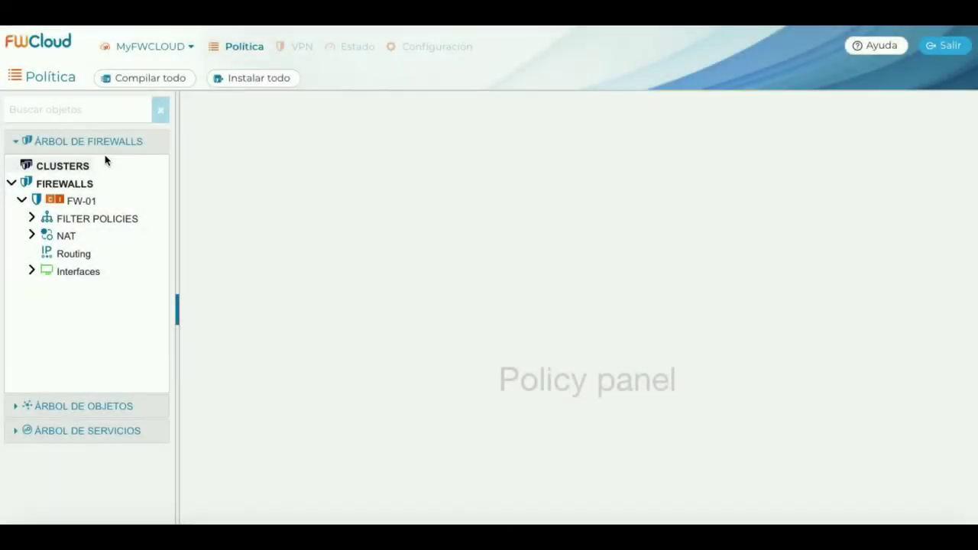
Start a new network object from the Networks category in the objects tree.
click(17, 142)
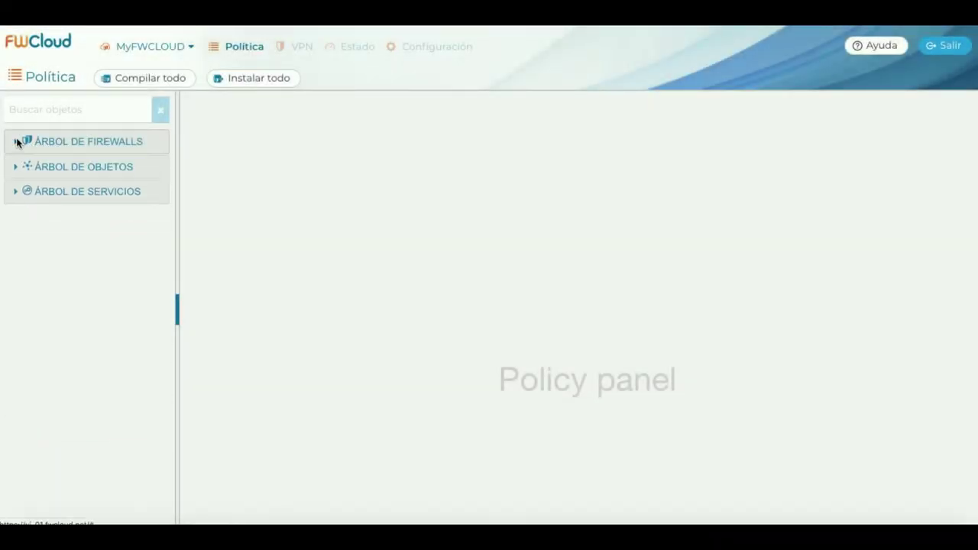
click(16, 168)
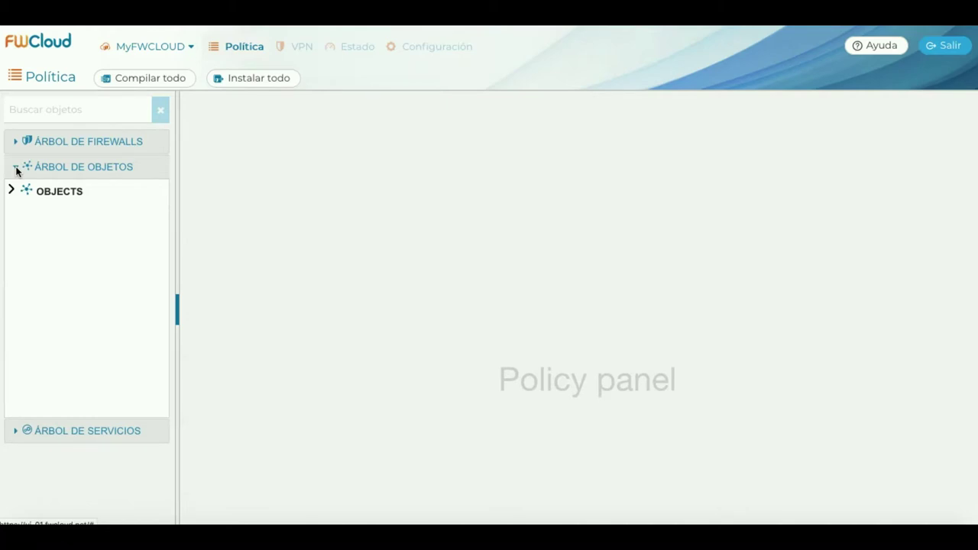
click(11, 191)
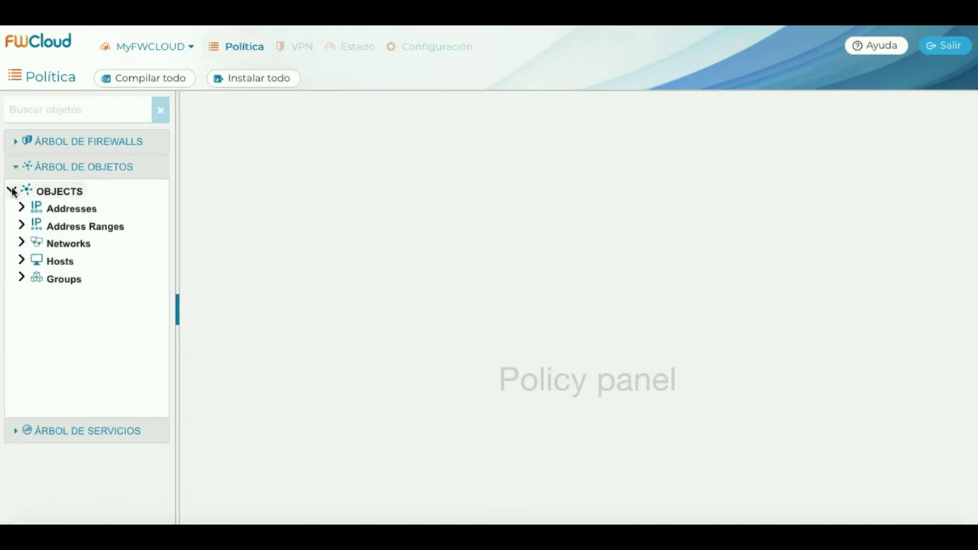
click(21, 243)
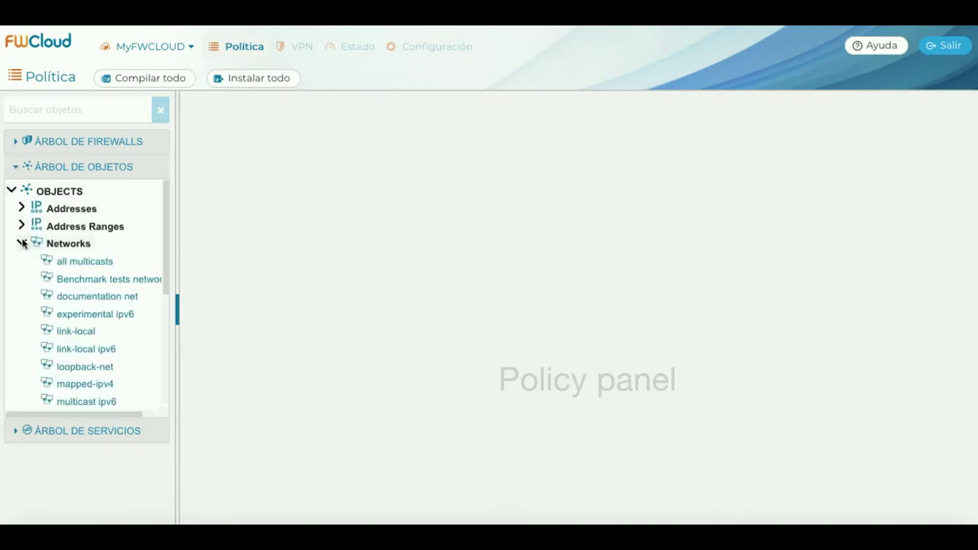
right_click(71, 241)
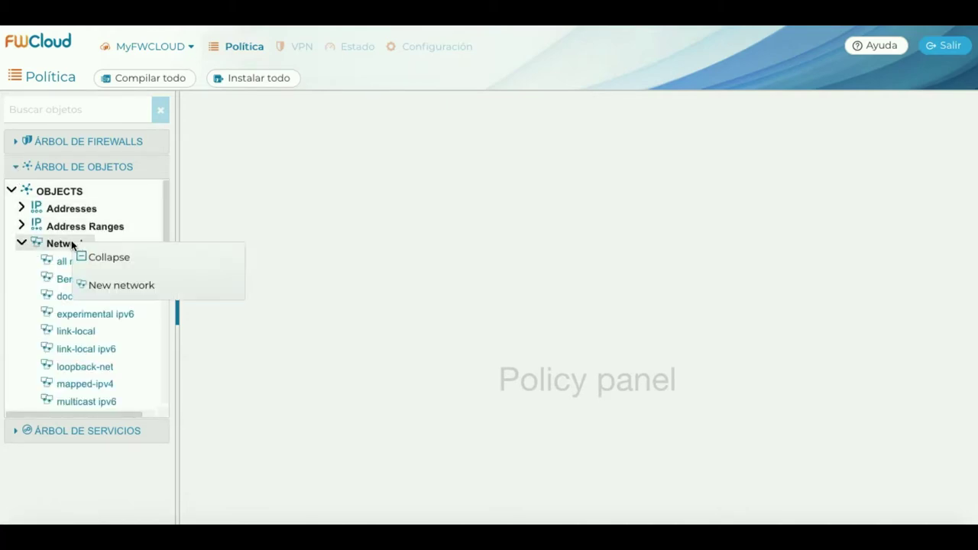
click(165, 291)
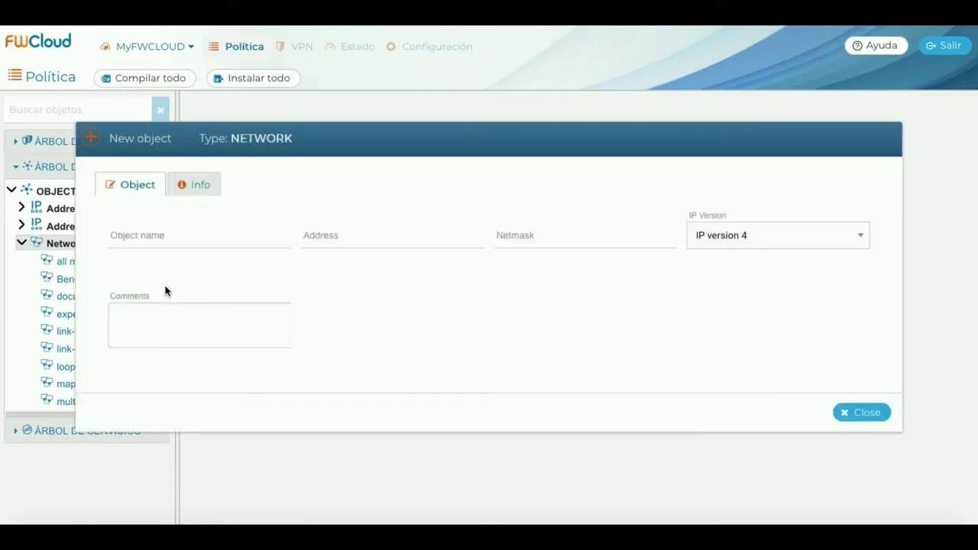
Name it LAN-OFIMATICA with address 10.10.20.0 and netmask 255.255.255.0, then save.
click(166, 240)
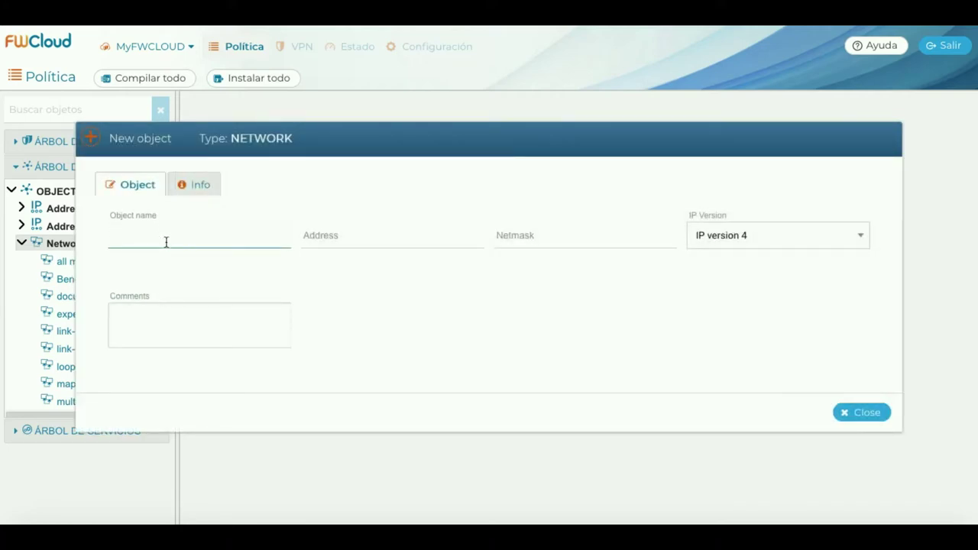
text(LAN-OFIMATICA)
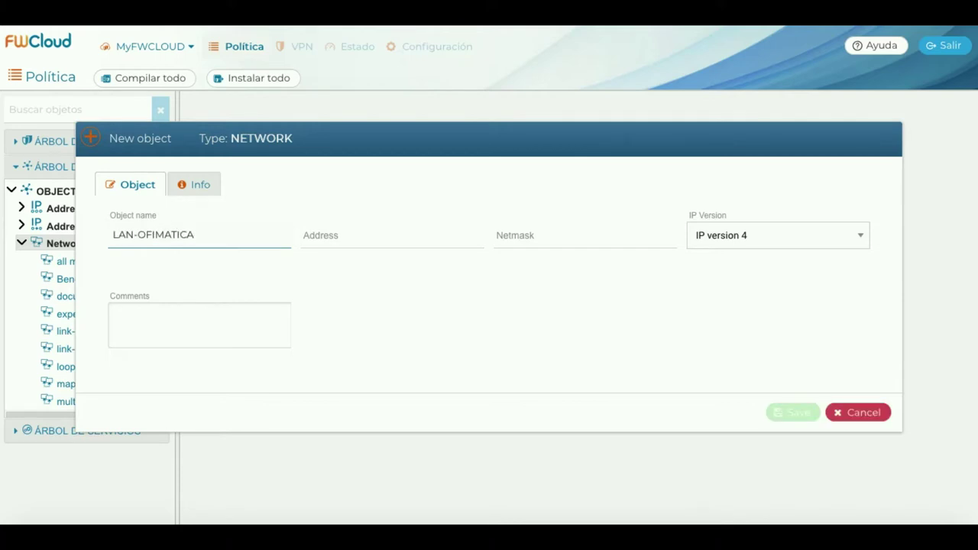
click(305, 235)
text(1)
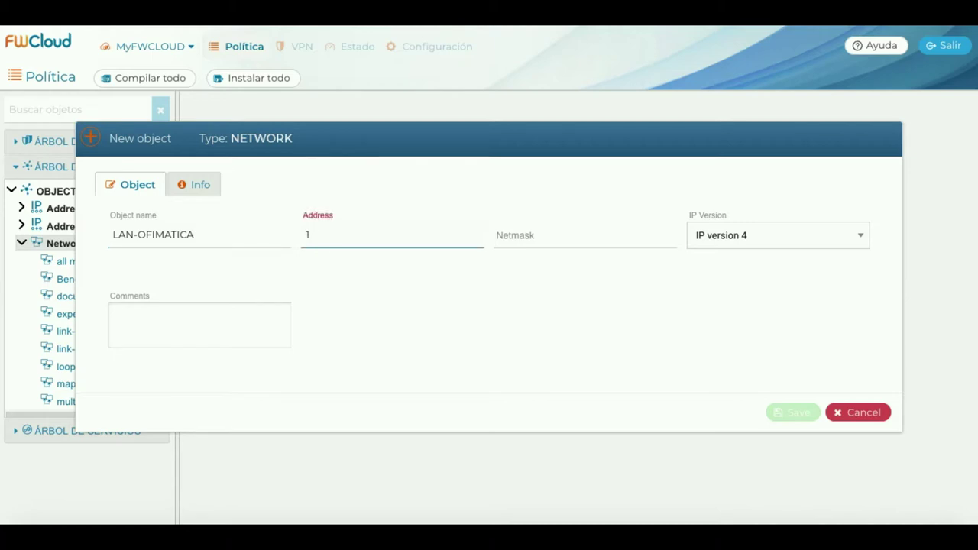
text(0.10.20.0)
click(535, 235)
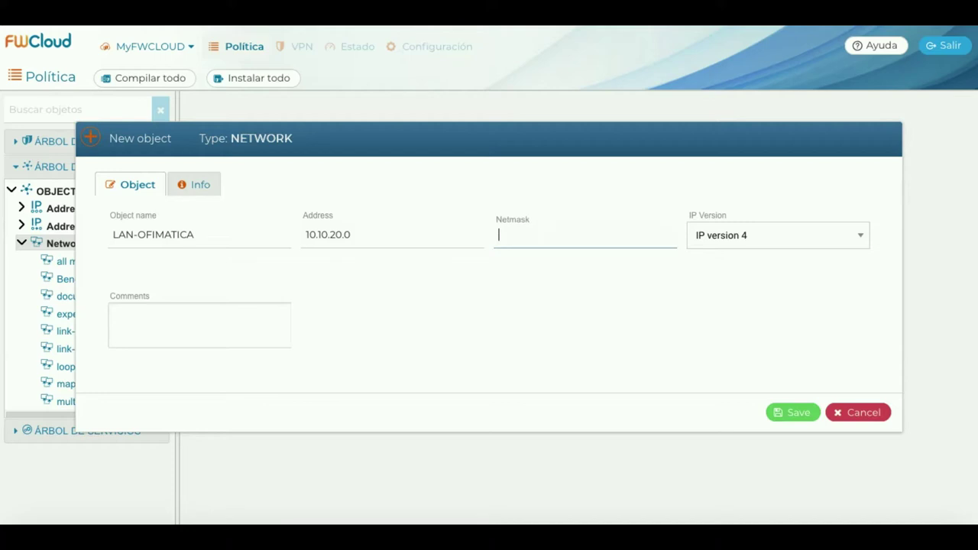
text(255.255.25)
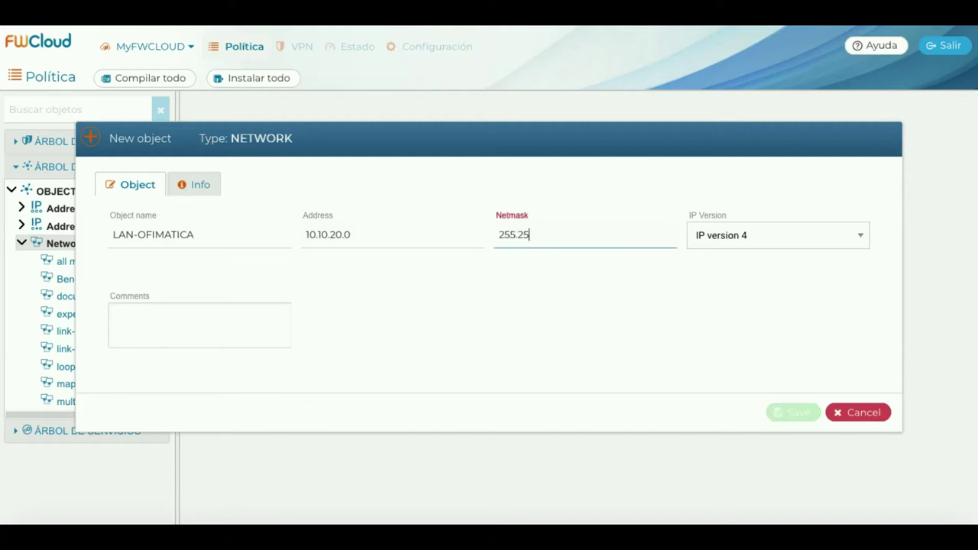
text(5.0)
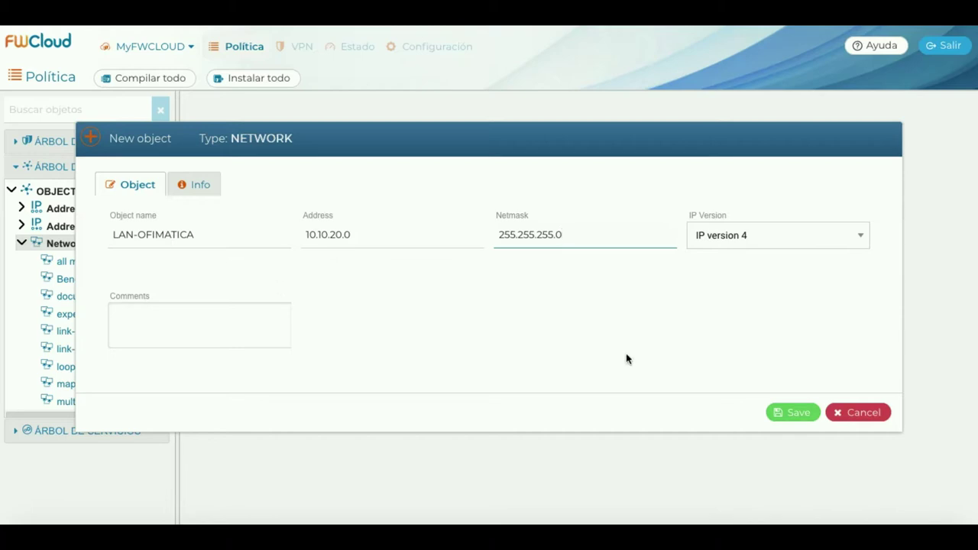
click(788, 412)
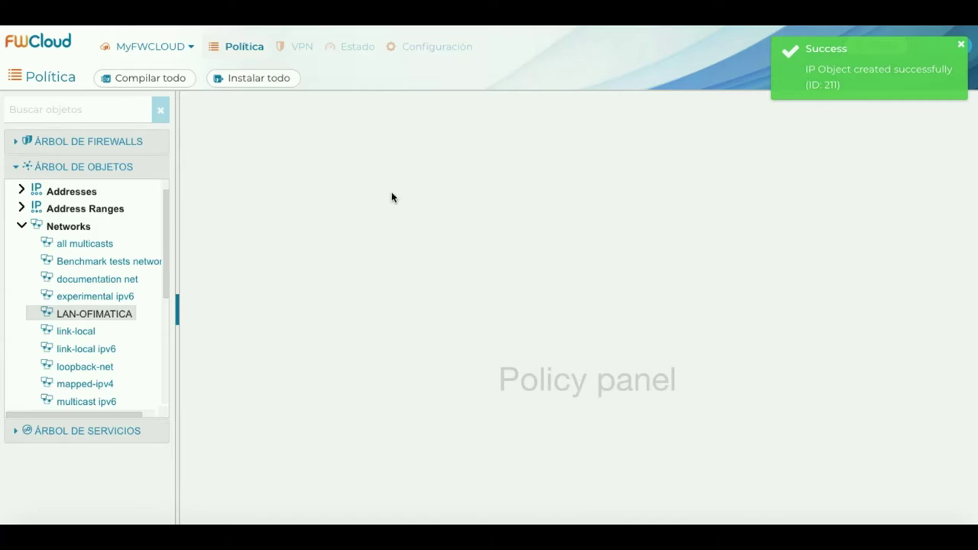
click(15, 169)
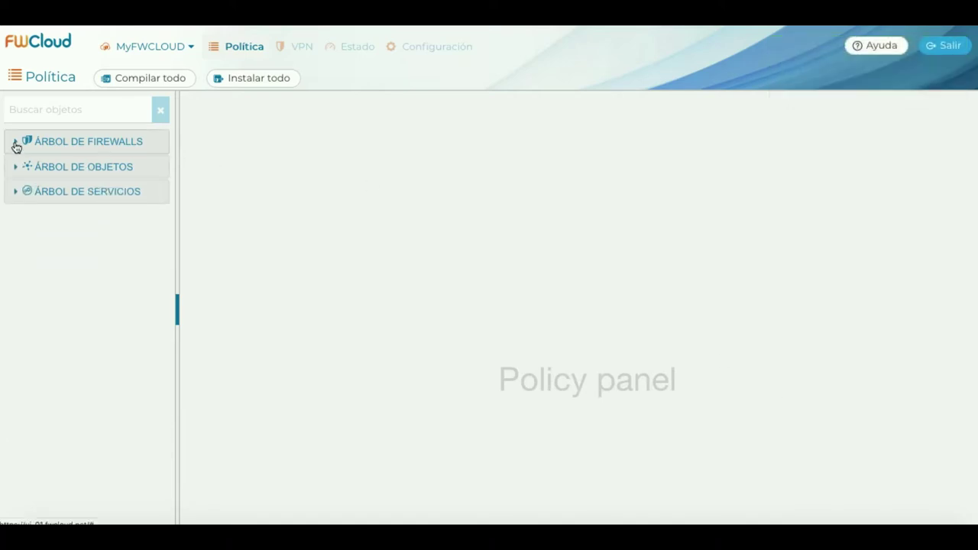
Open FW-01's FORWARD policy and insert a new rule above the catch-all Deny rule.
click(16, 143)
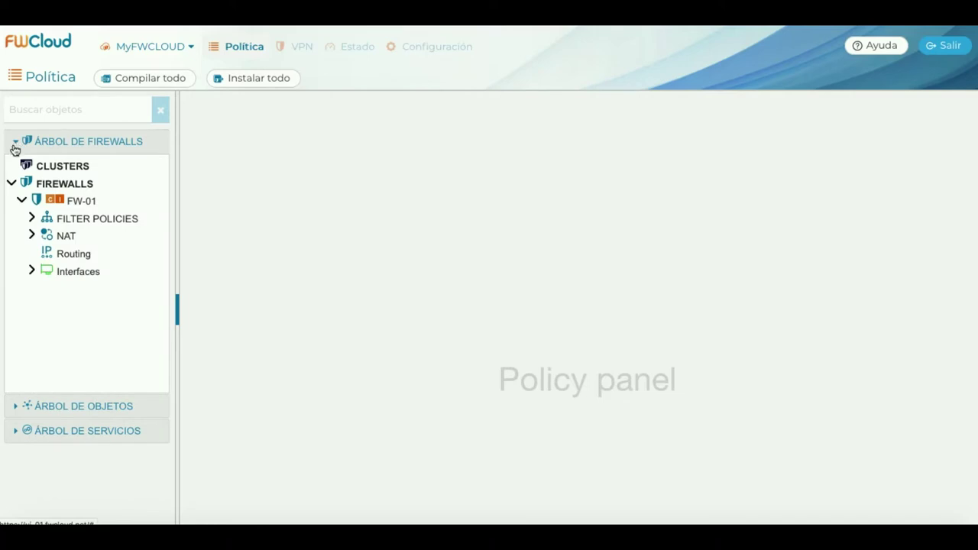
click(32, 219)
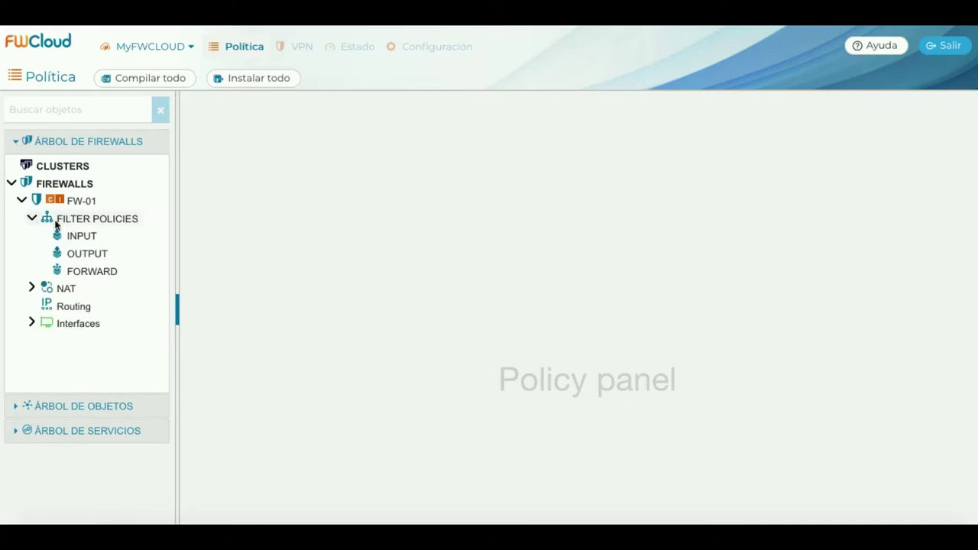
click(96, 272)
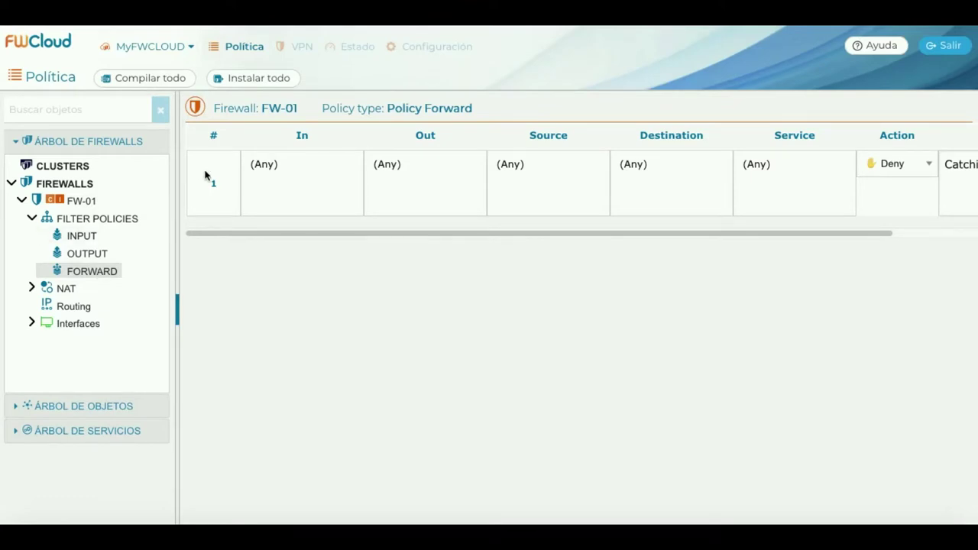
right_click(206, 176)
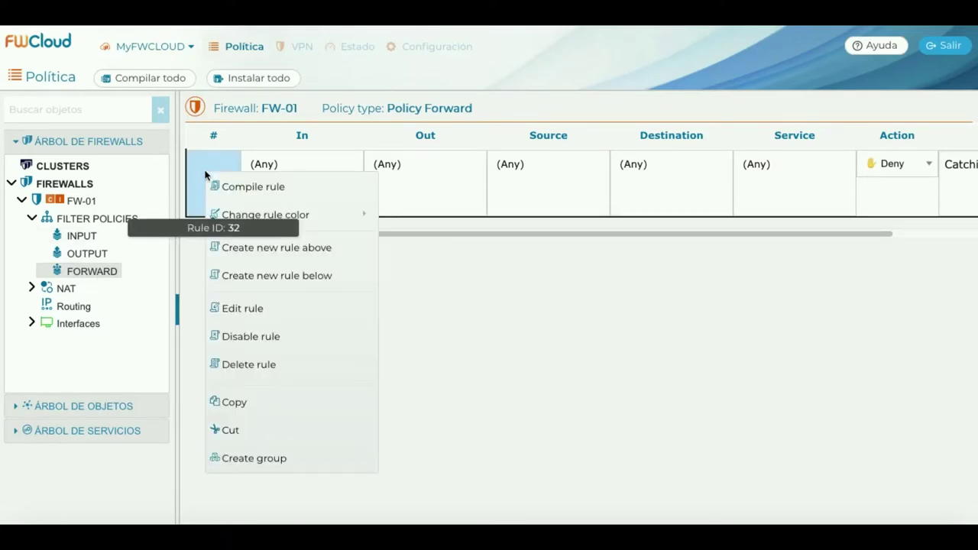
click(280, 247)
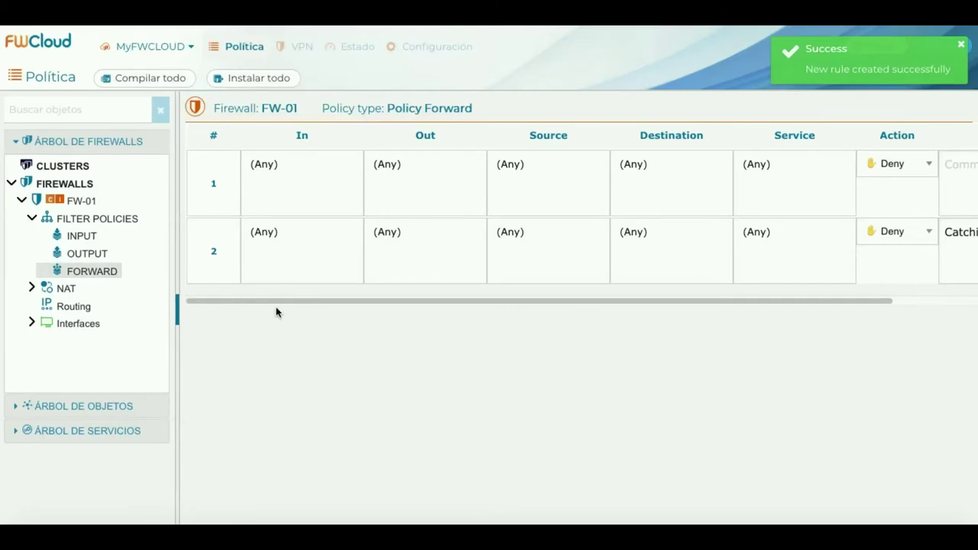
Set forward rule 1's interfaces to eth1 inbound and eth0 outbound.
click(31, 323)
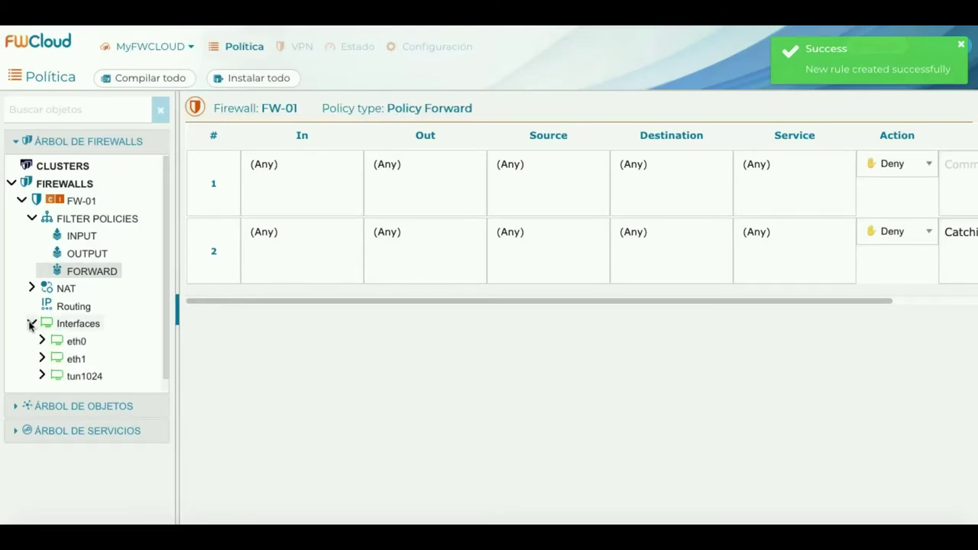
click(74, 361)
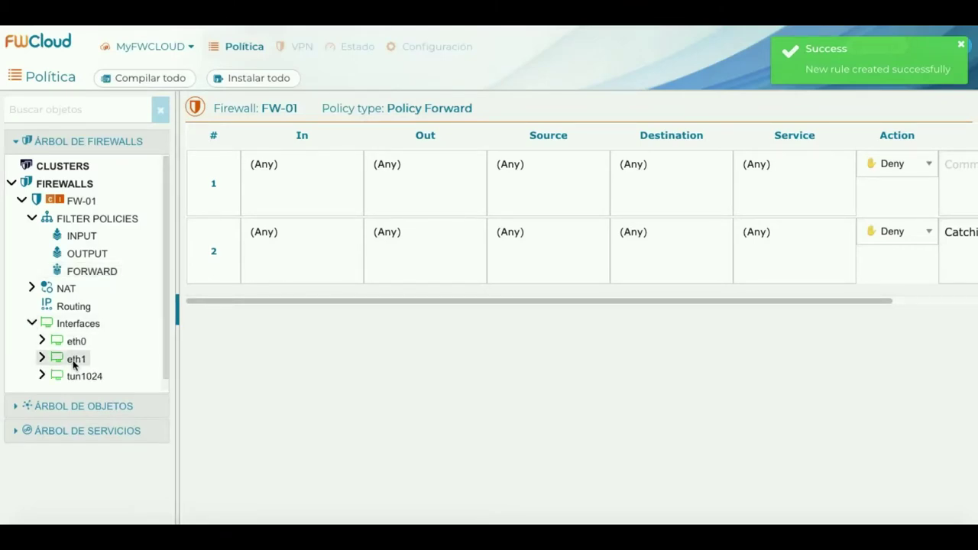
drag(74, 364, 298, 181)
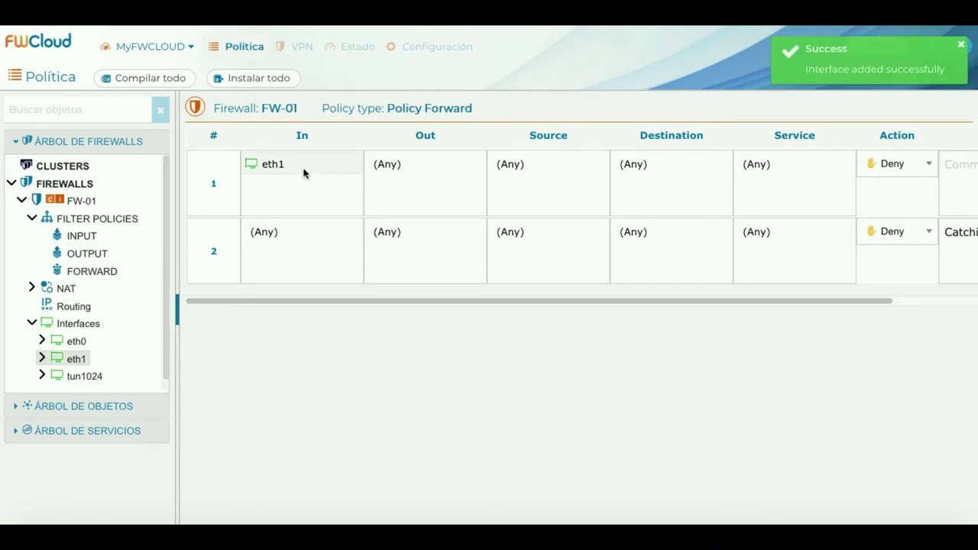
mouse_move(280, 165)
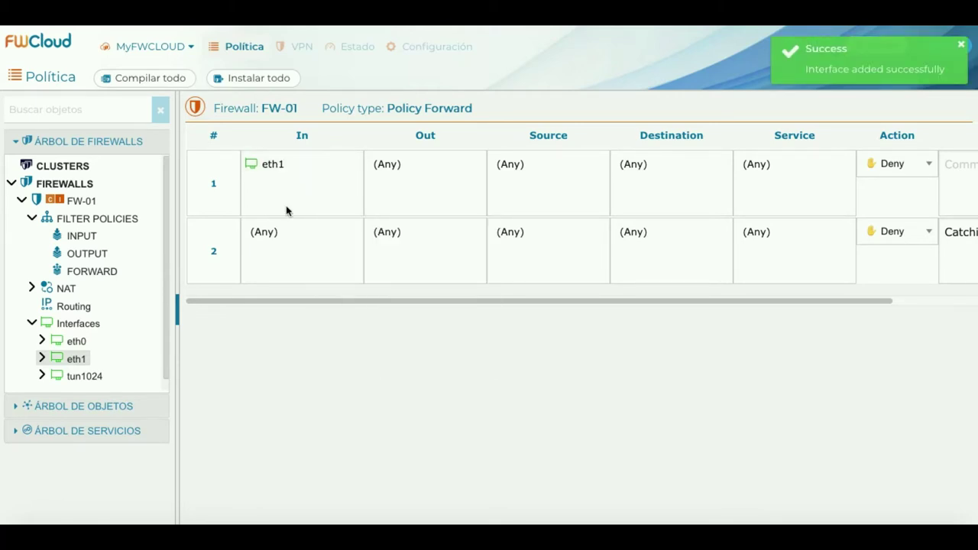
click(79, 344)
drag(79, 344, 439, 178)
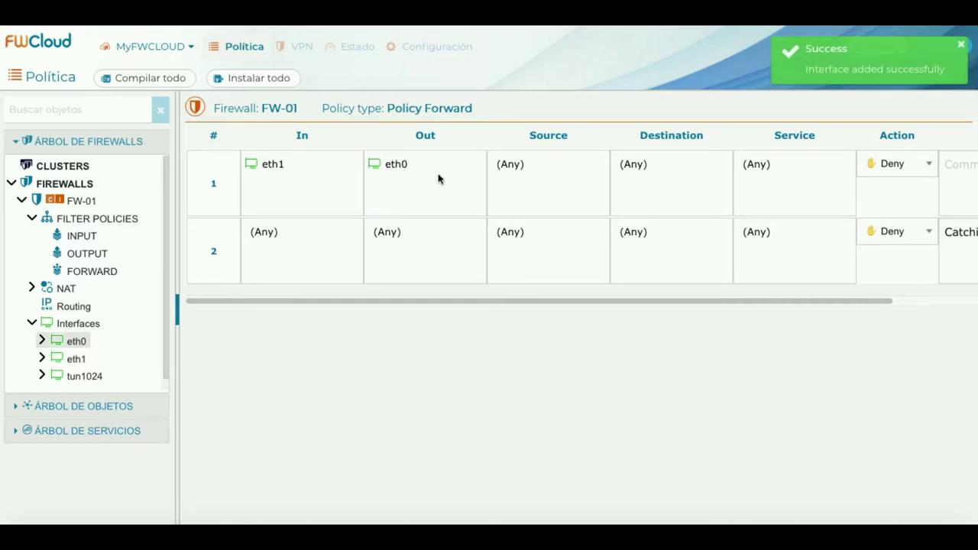
mouse_move(408, 168)
Make LAN-OFIMATICA the source and negated rfc1918-nets the destination of rule 1.
click(14, 143)
click(15, 168)
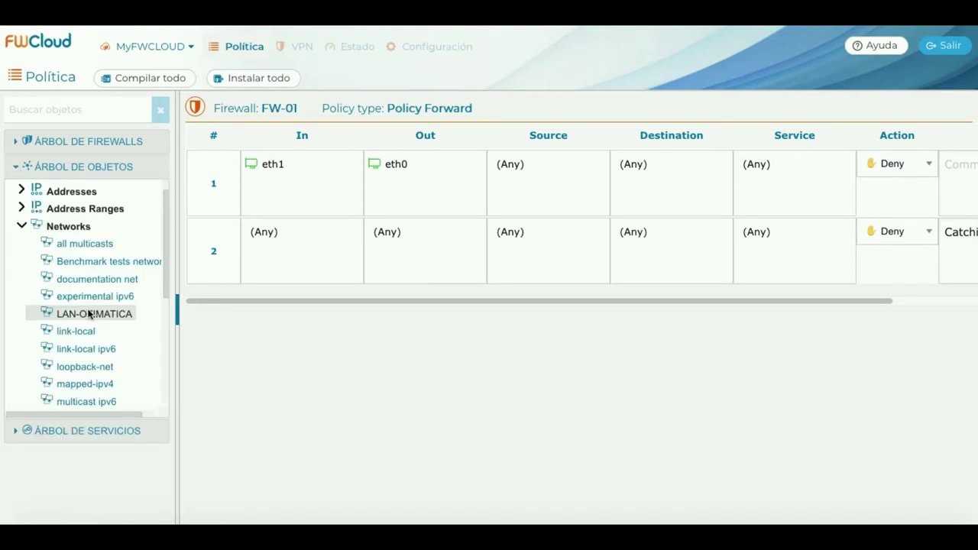
drag(90, 314, 557, 177)
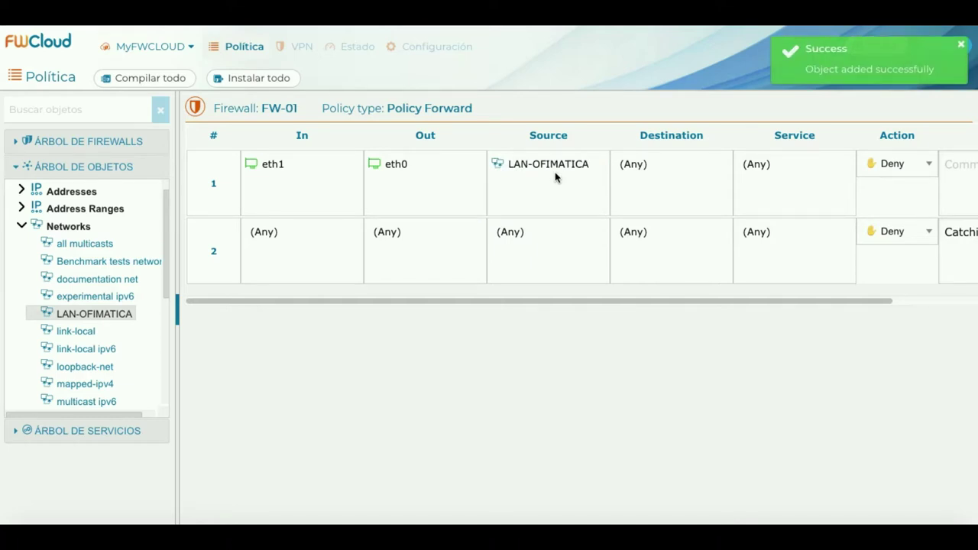
click(21, 227)
click(20, 279)
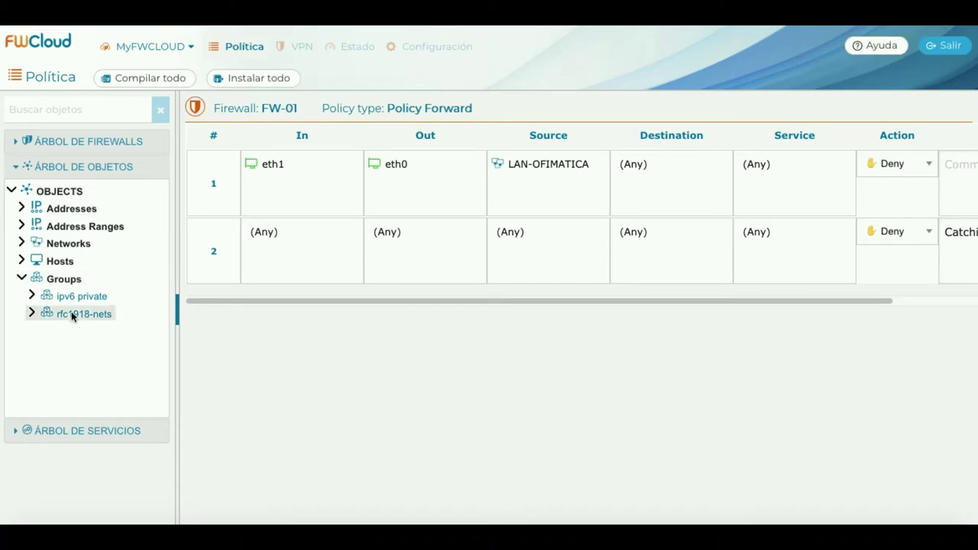
drag(71, 311, 675, 189)
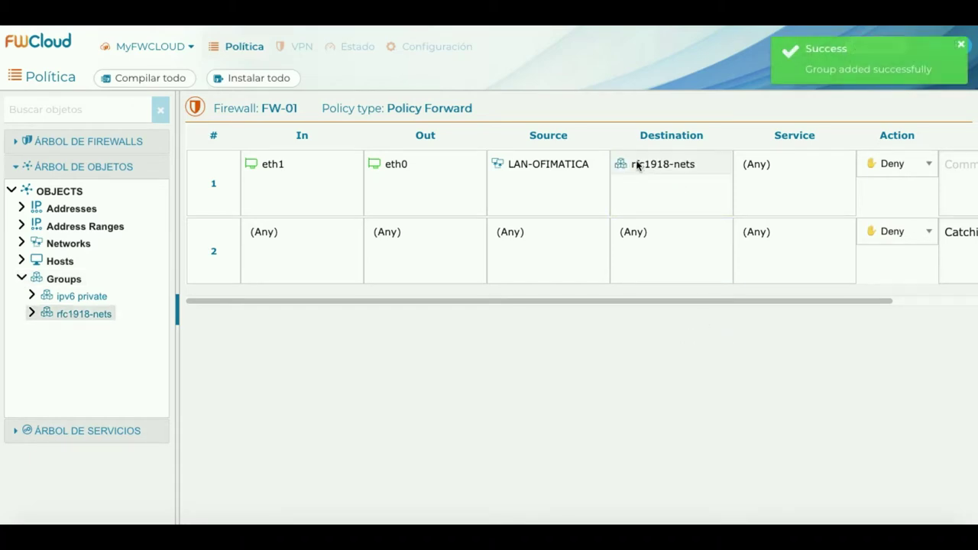
right_click(638, 164)
click(667, 177)
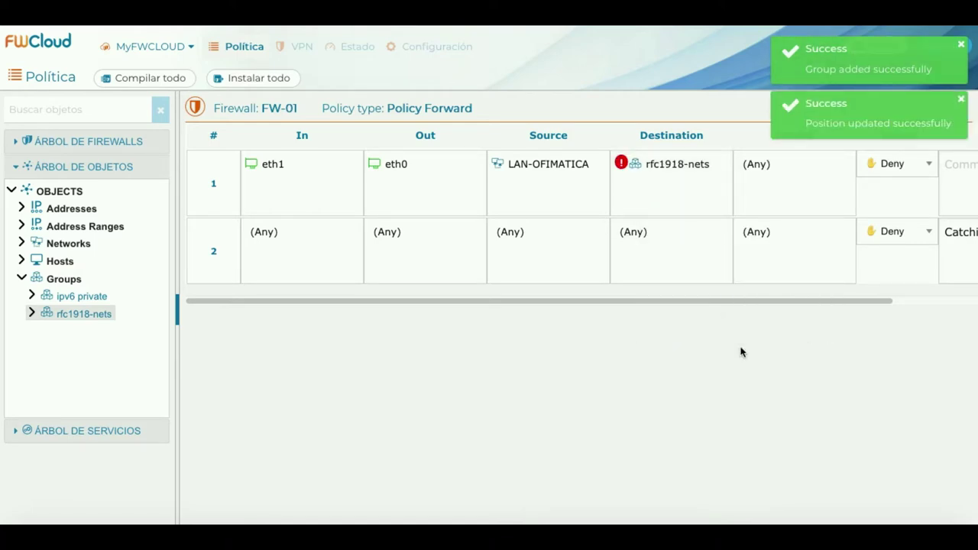
Switch forward rule 1 to Accept and compile it to review the iptables output.
click(926, 163)
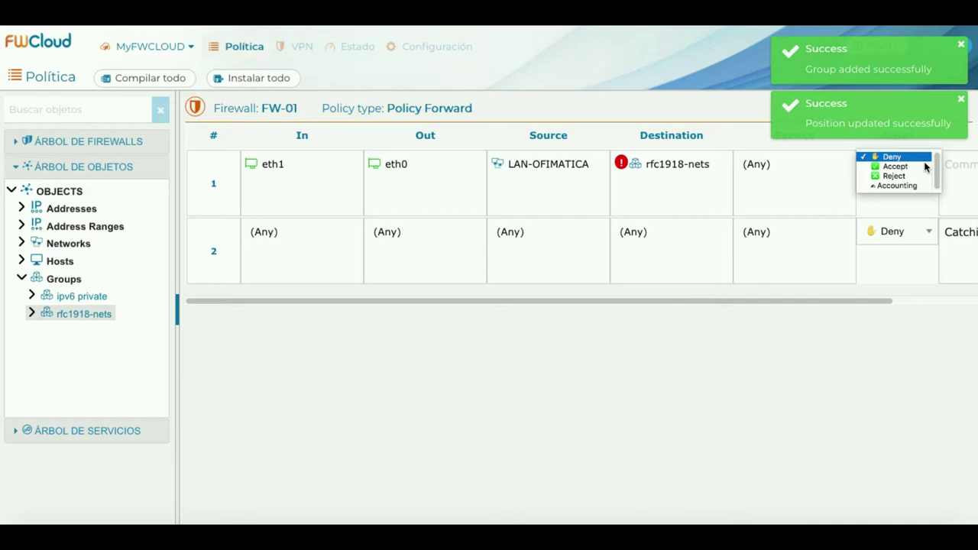
click(914, 167)
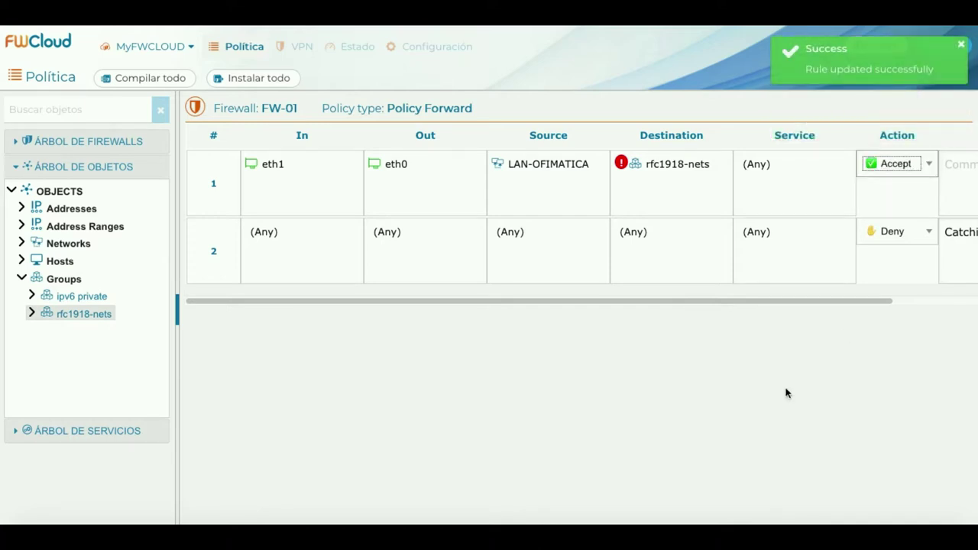
right_click(215, 172)
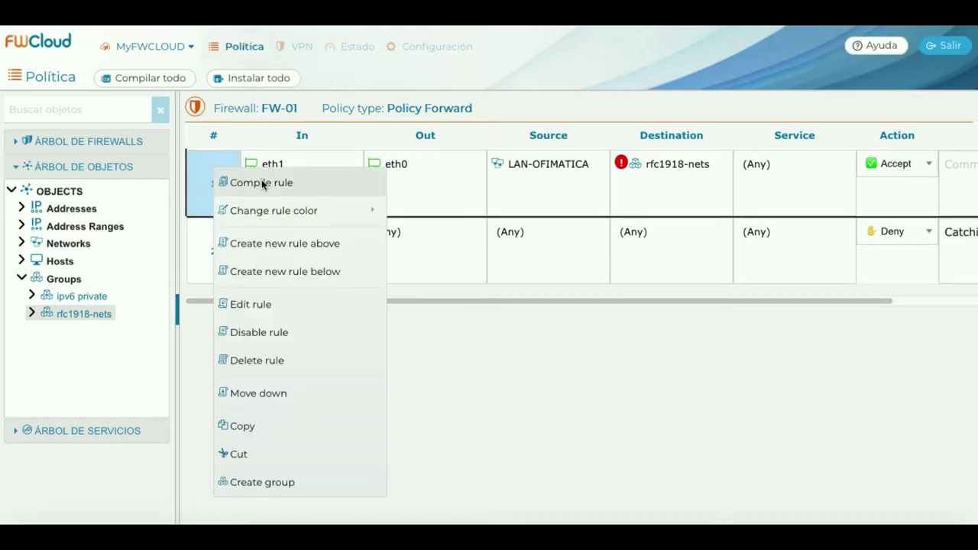
click(262, 184)
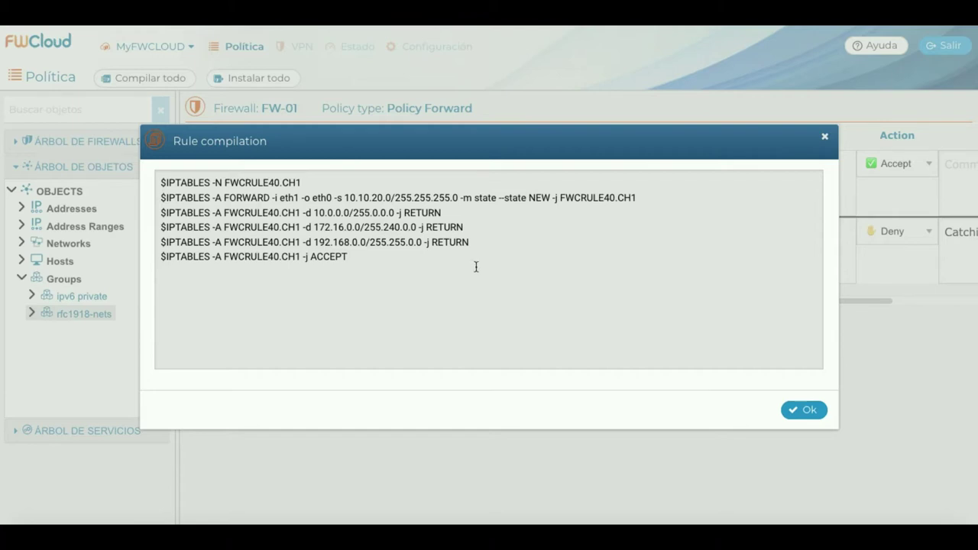
click(808, 411)
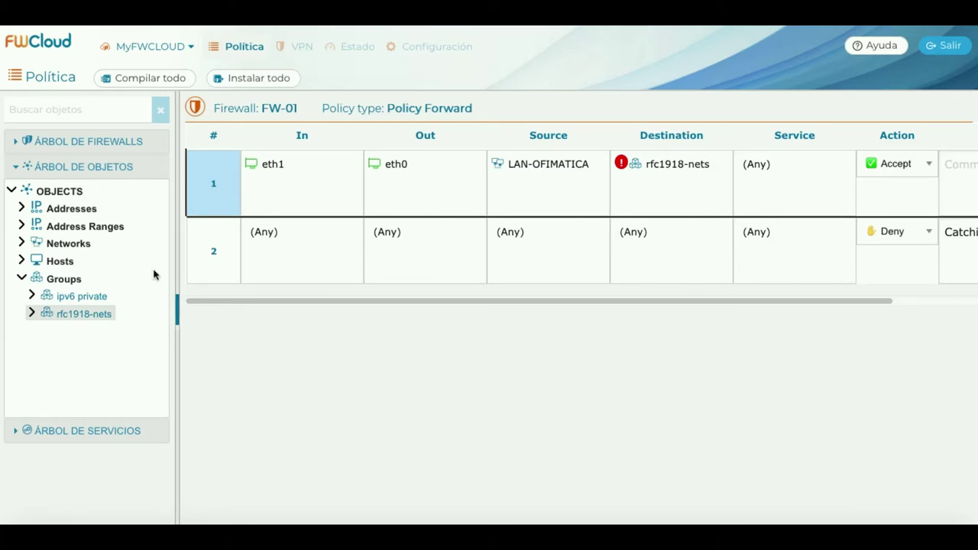
Open FW-01's NAT > SNAT policy and create its first rule.
click(19, 168)
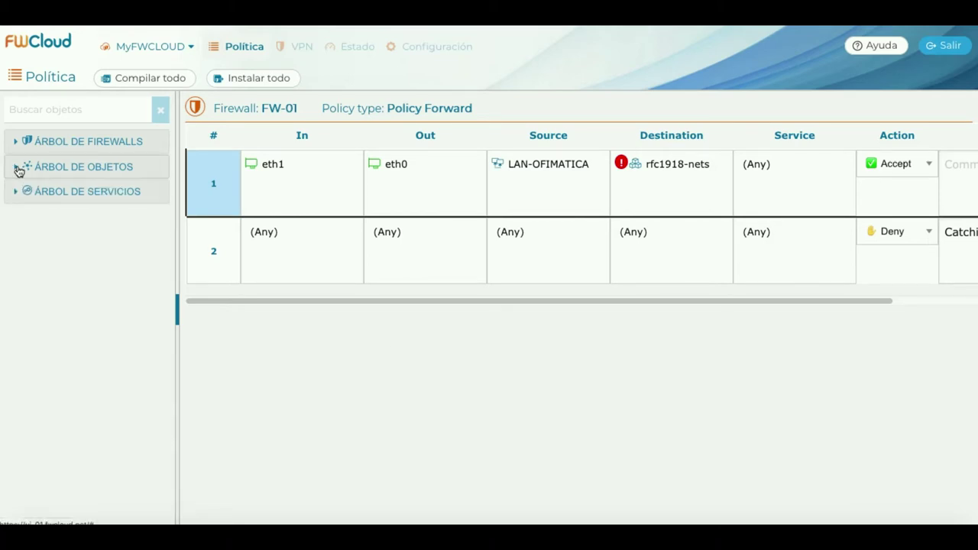
click(16, 142)
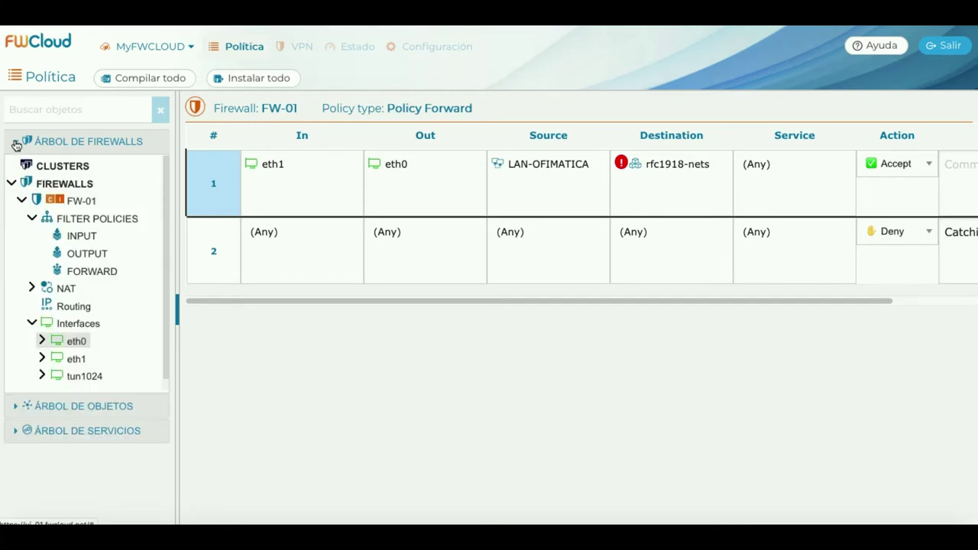
click(34, 289)
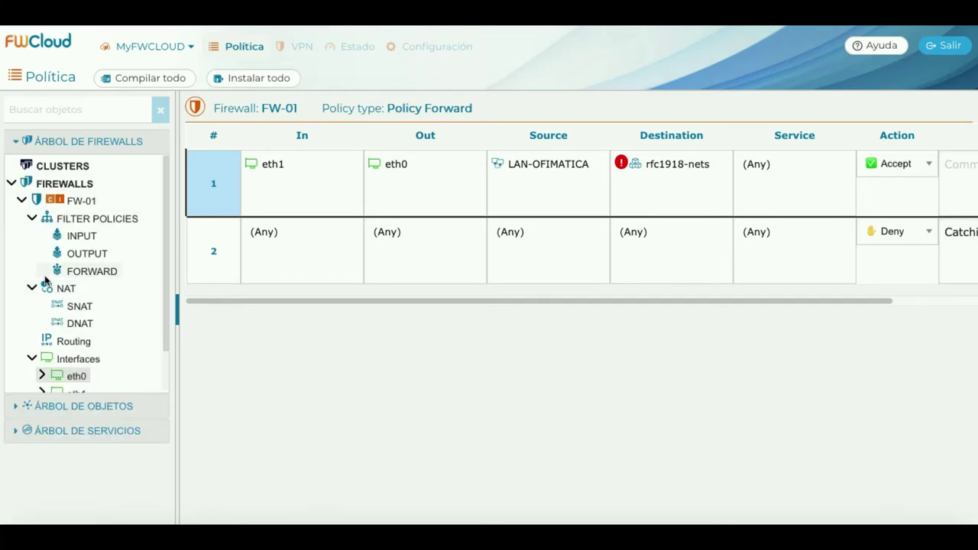
click(74, 307)
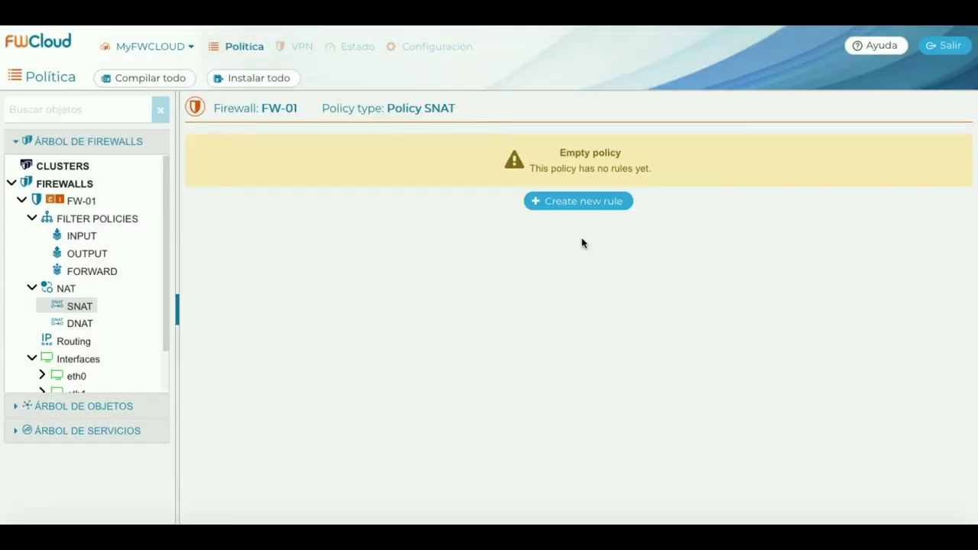
click(593, 201)
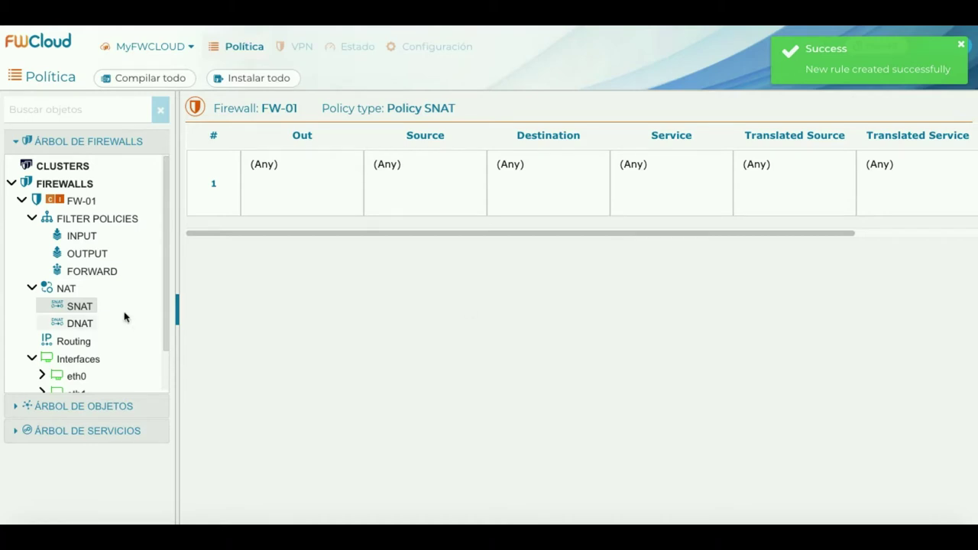
scroll(125, 317, down, 1)
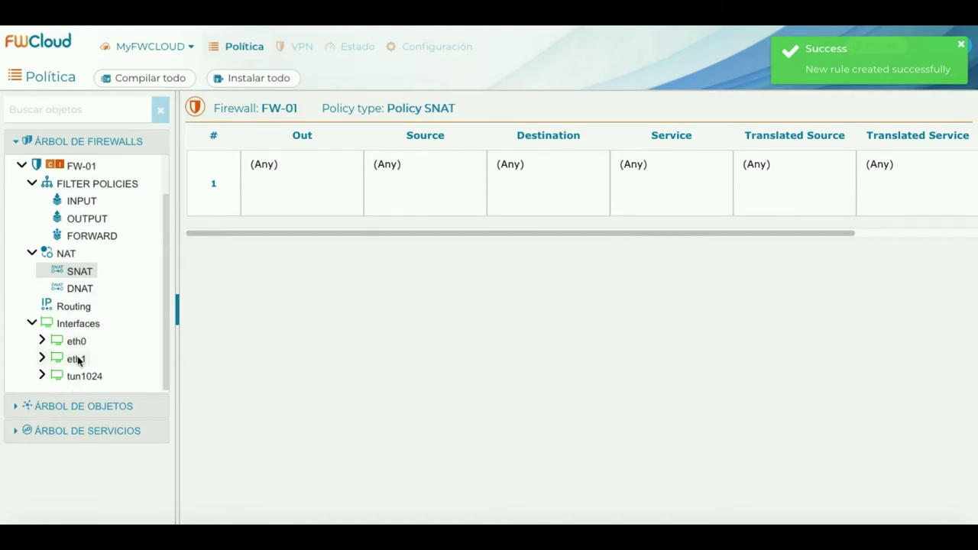
Set the SNAT rule's outgoing interface to eth0.
click(72, 341)
drag(72, 341, 308, 168)
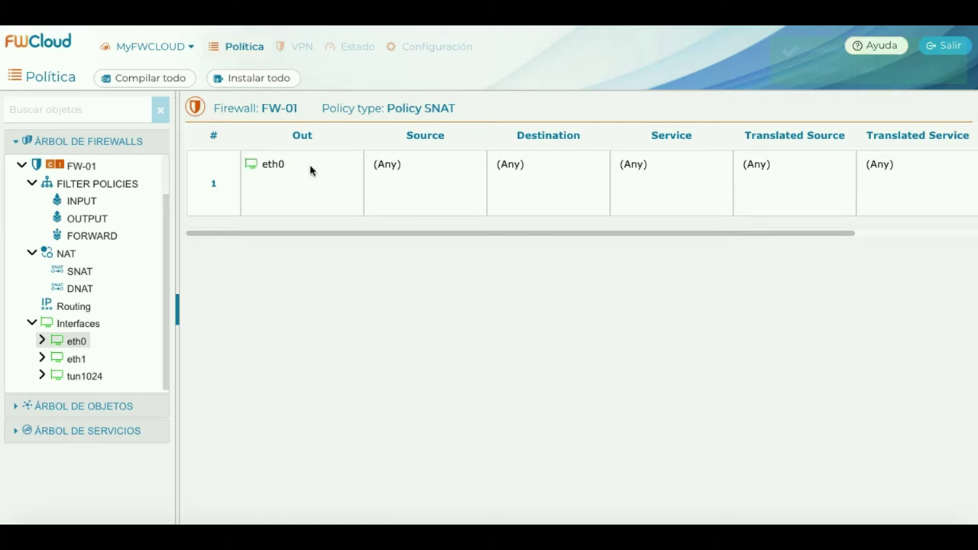
mouse_move(82, 342)
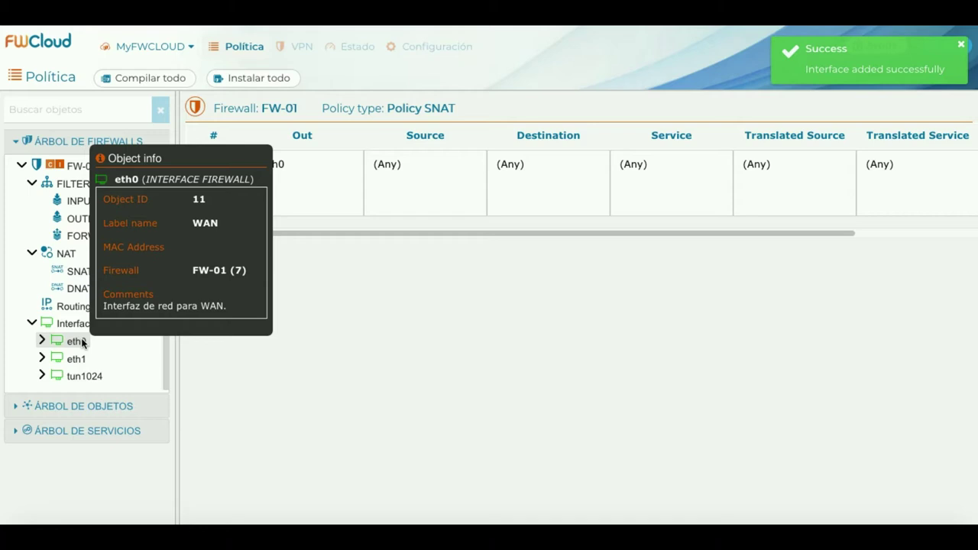
Make LAN-OFIMATICA the SNAT source and negated rfc1918-nets the destination.
click(18, 143)
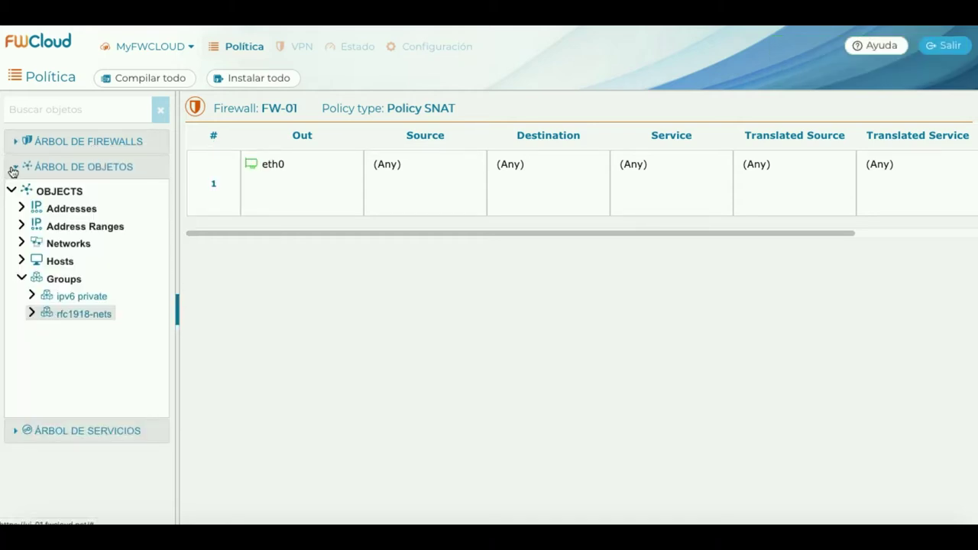
click(21, 243)
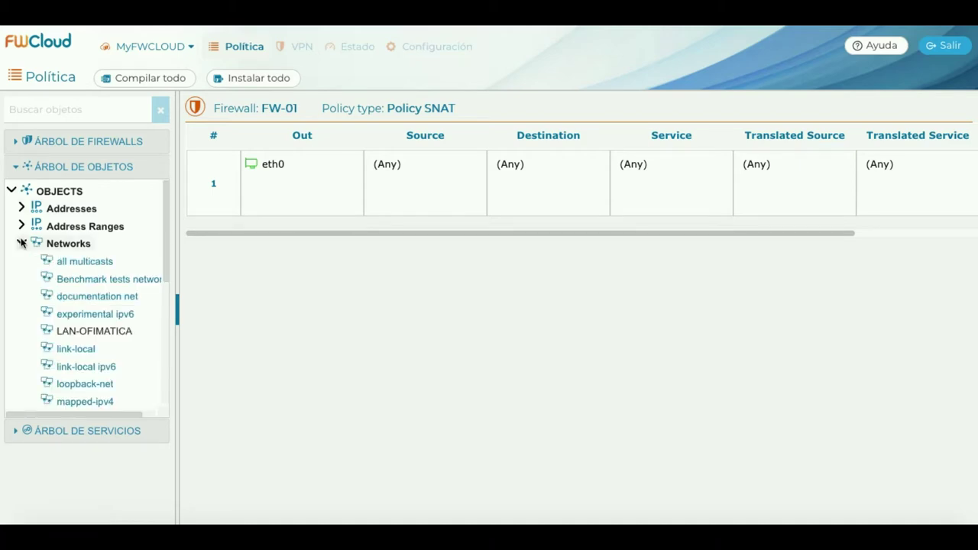
drag(77, 333, 428, 186)
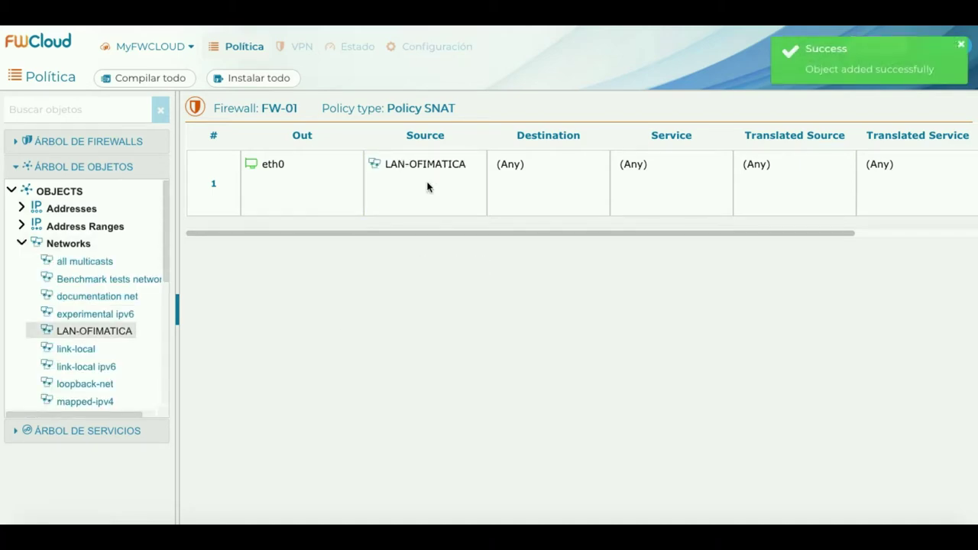
click(21, 243)
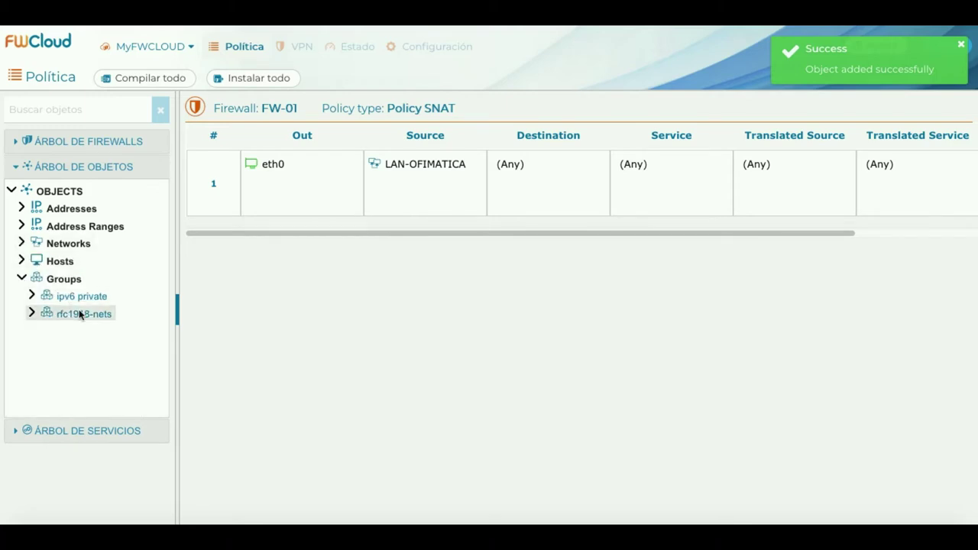
drag(79, 315, 560, 173)
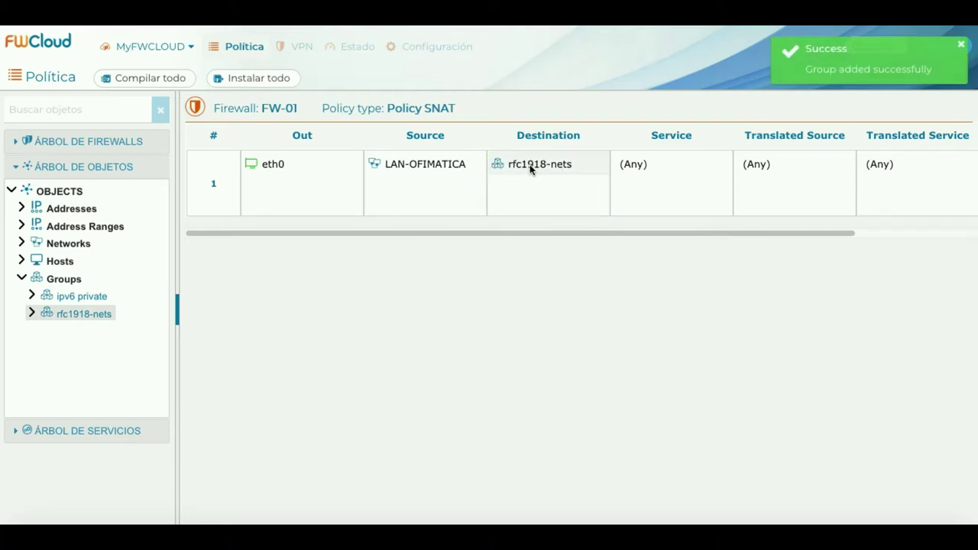
right_click(529, 164)
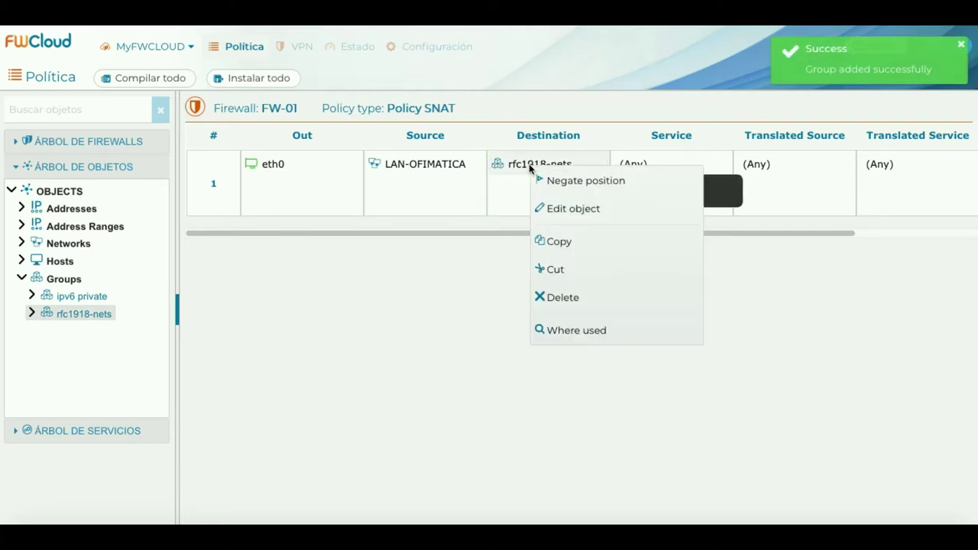
click(569, 181)
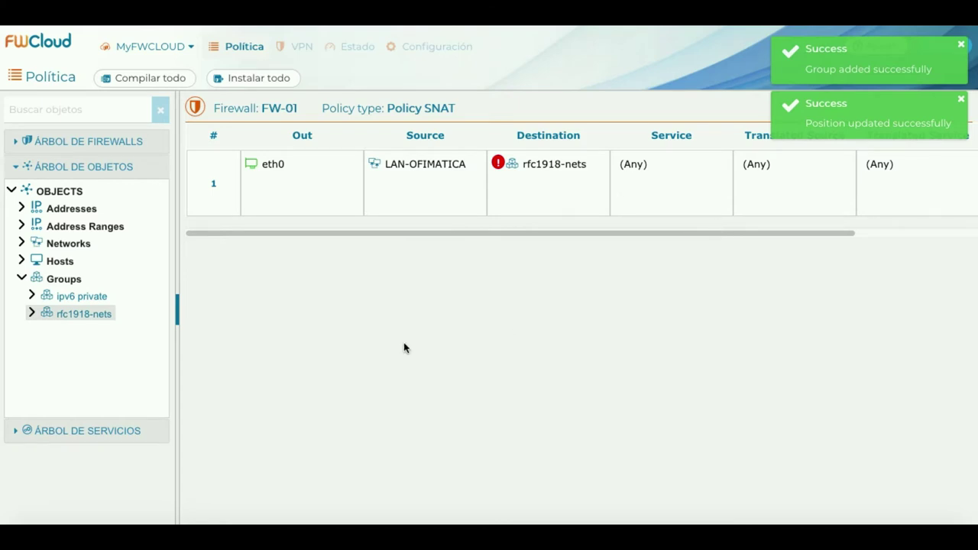
Compile SNAT rule 1, highlighting the 10.10.20.0/255.255.255.0 source and MASQUERADE target in the output.
right_click(210, 169)
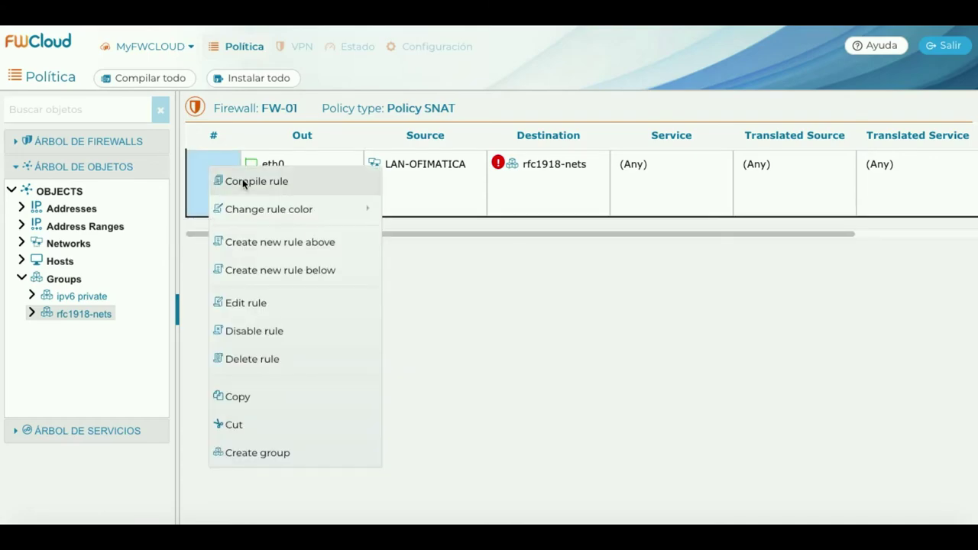
click(243, 181)
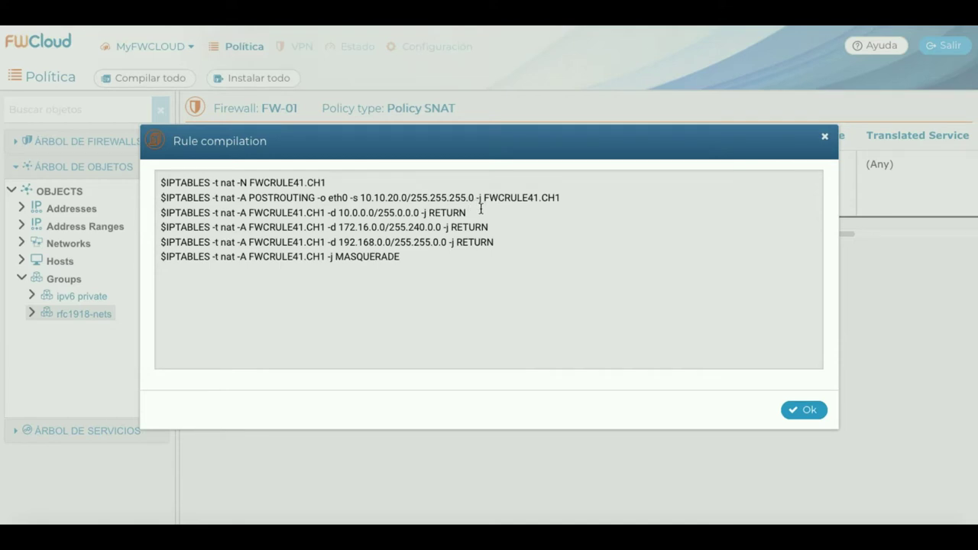
drag(360, 198, 472, 194)
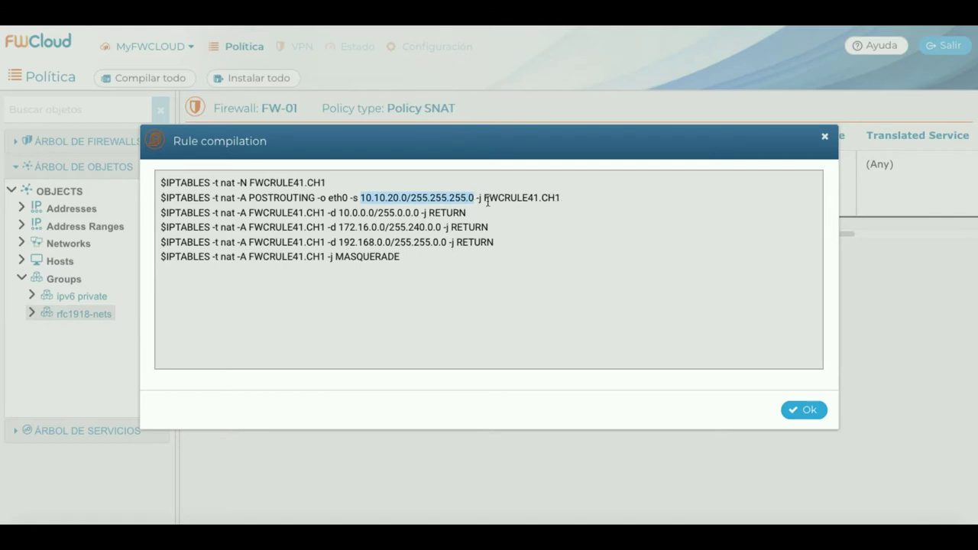
click(337, 257)
drag(337, 257, 403, 257)
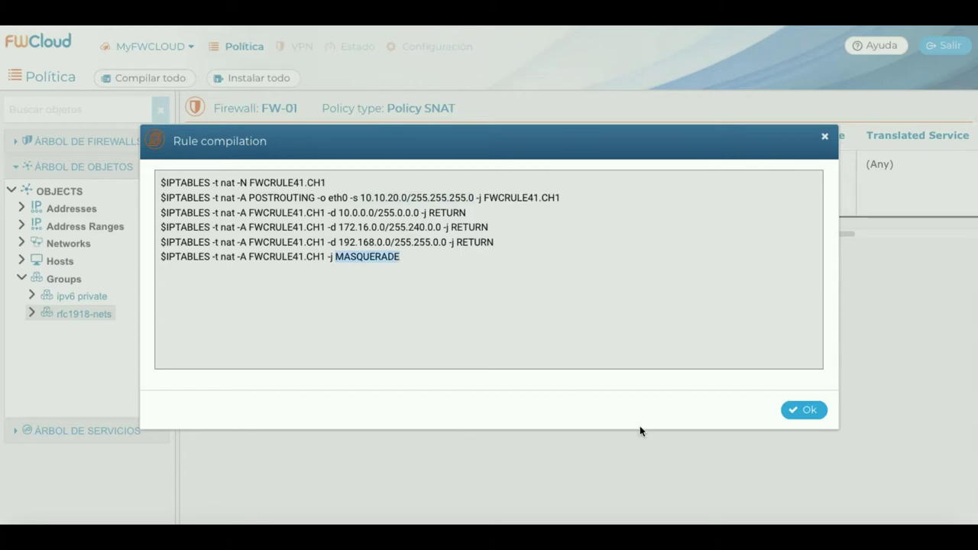
click(799, 411)
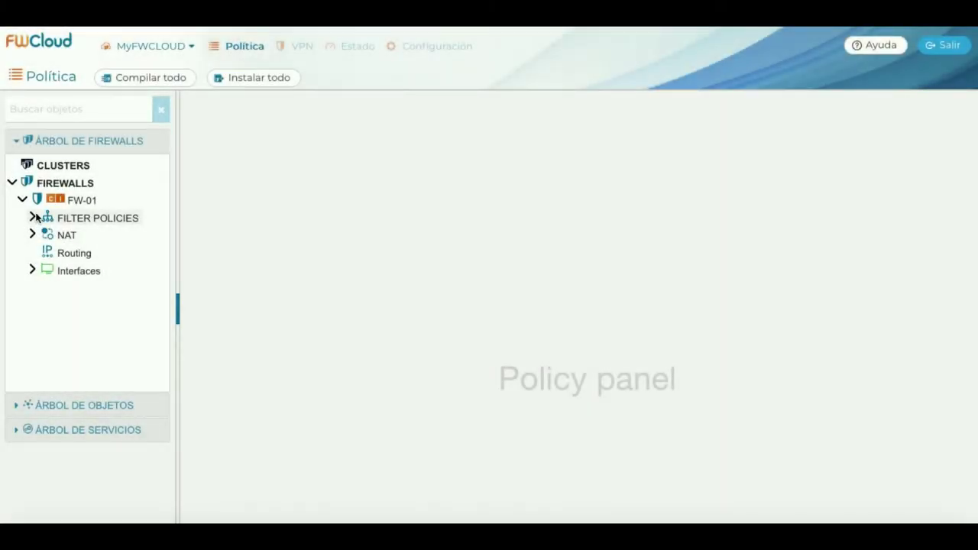
Compile INPUT rules 1 and 2 of FW-01, reviewing each output.
click(32, 218)
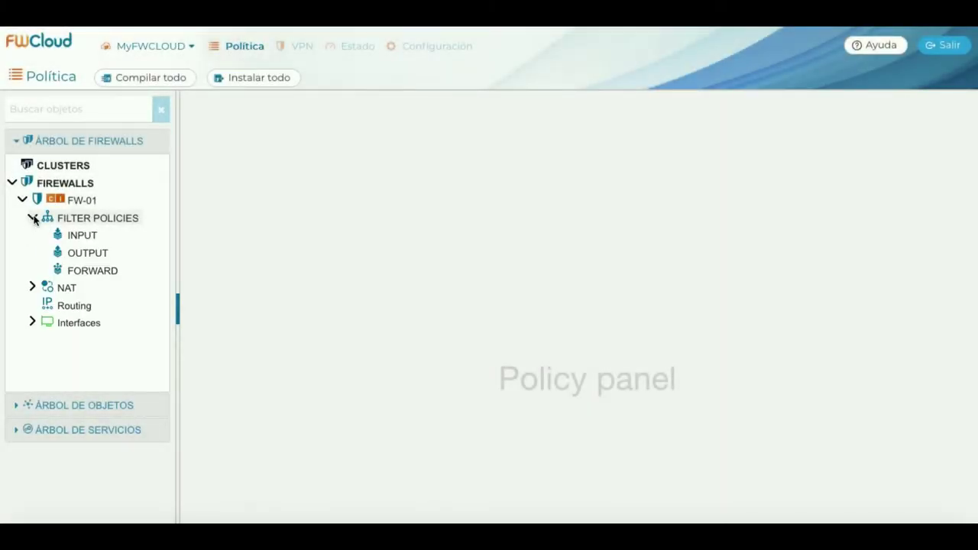
click(76, 235)
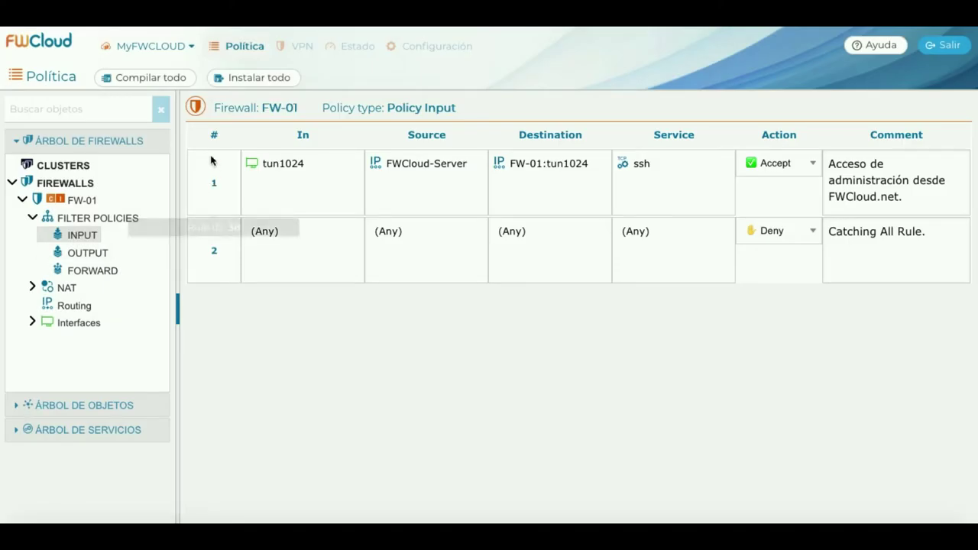
click(211, 160)
right_click(211, 160)
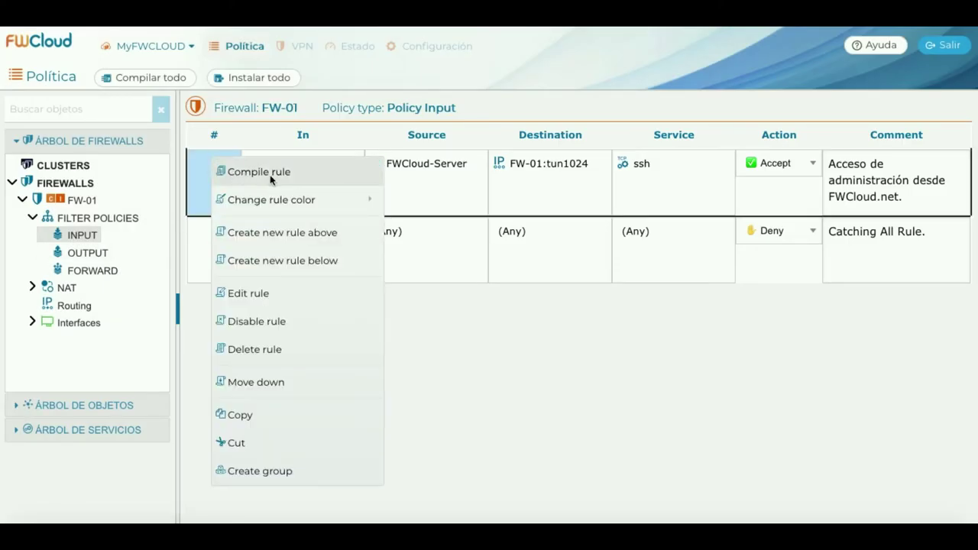
click(304, 172)
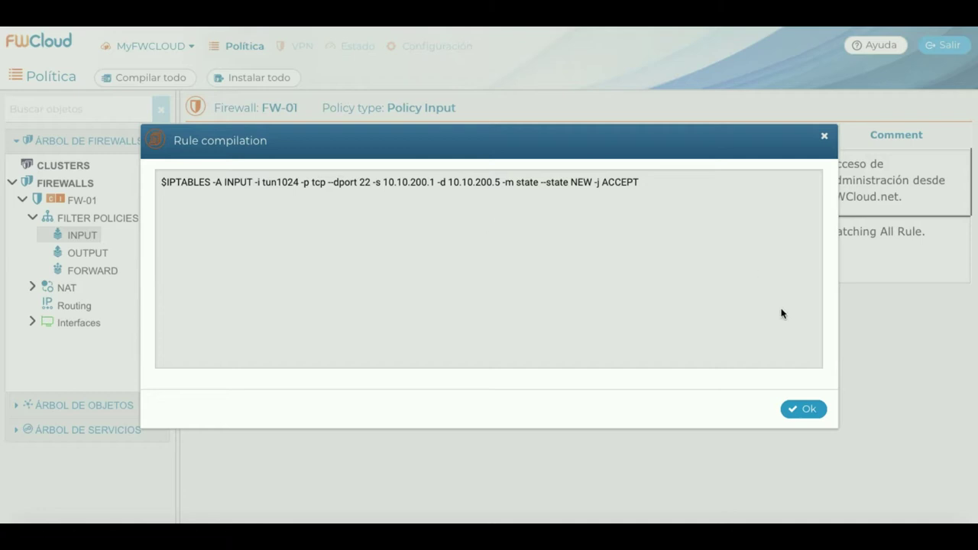
click(808, 407)
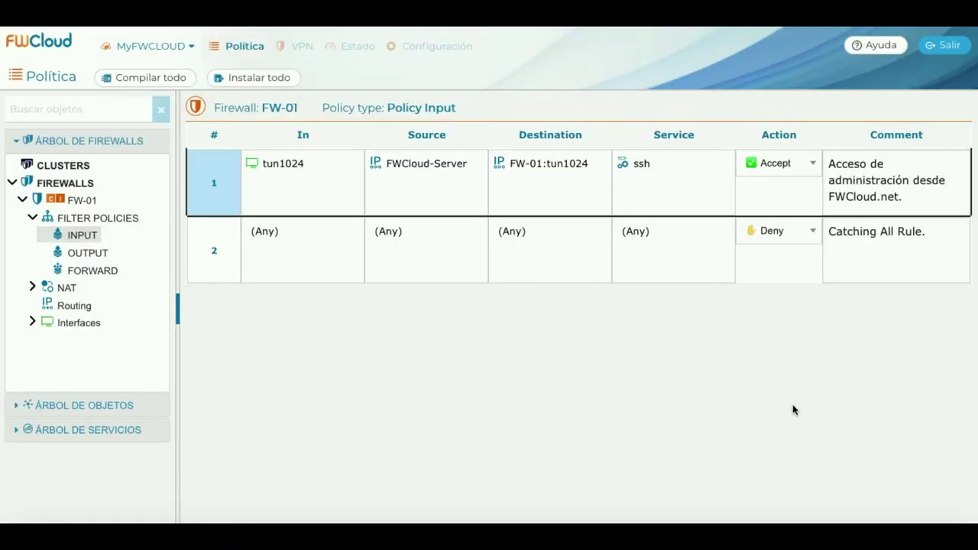
click(220, 236)
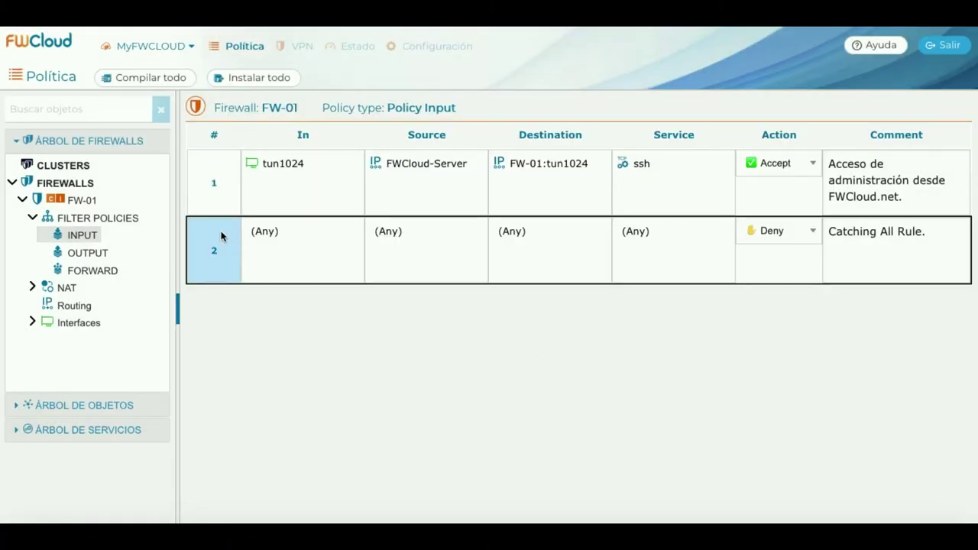
right_click(221, 236)
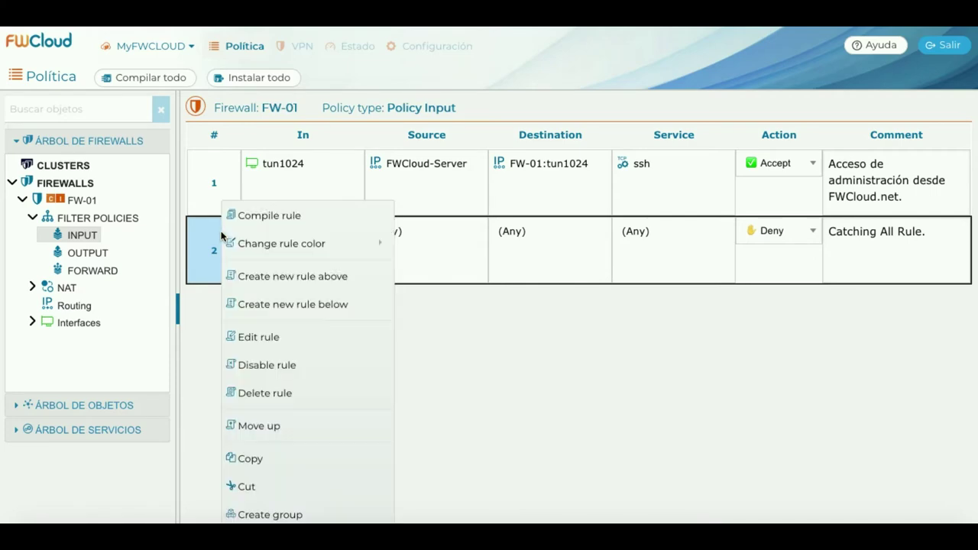
click(348, 214)
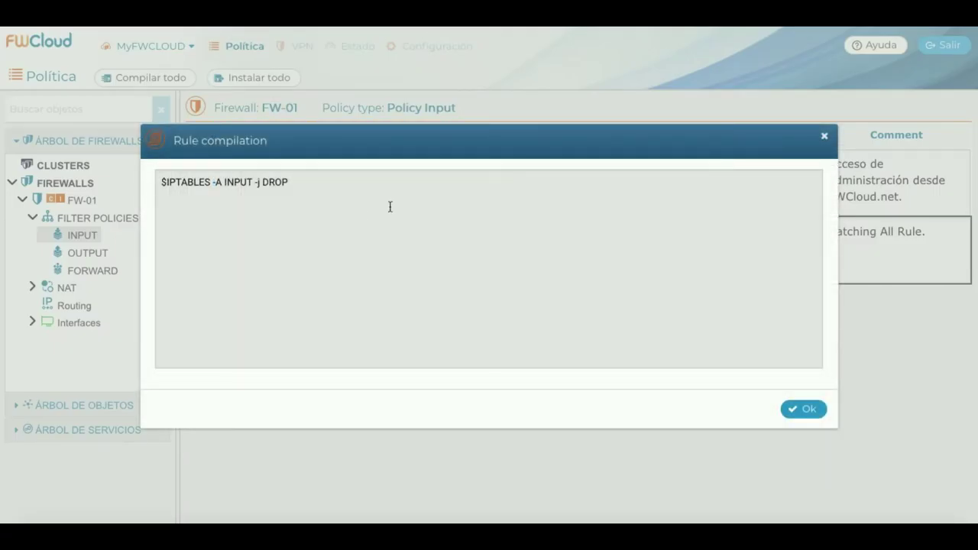
click(807, 409)
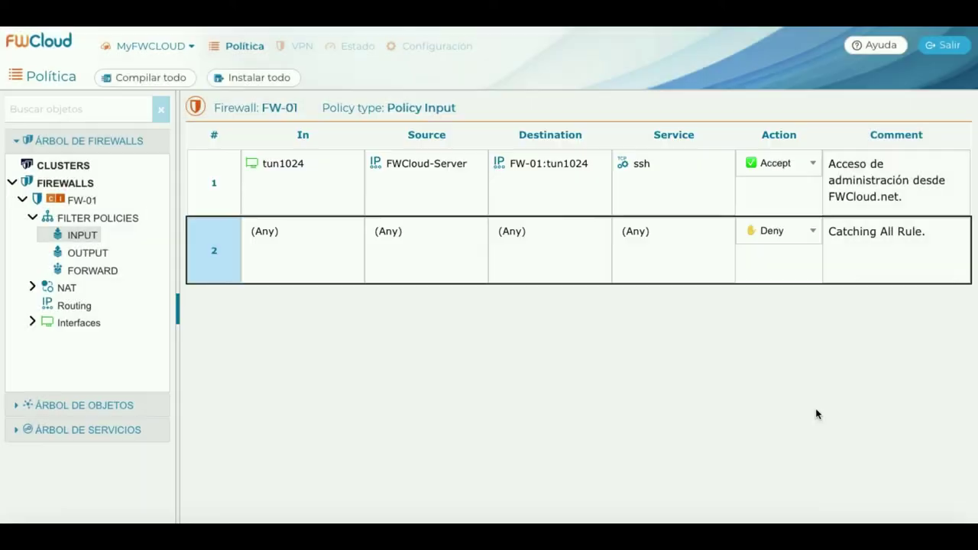
Compile OUTPUT rule 1 and review its iptables output.
click(100, 256)
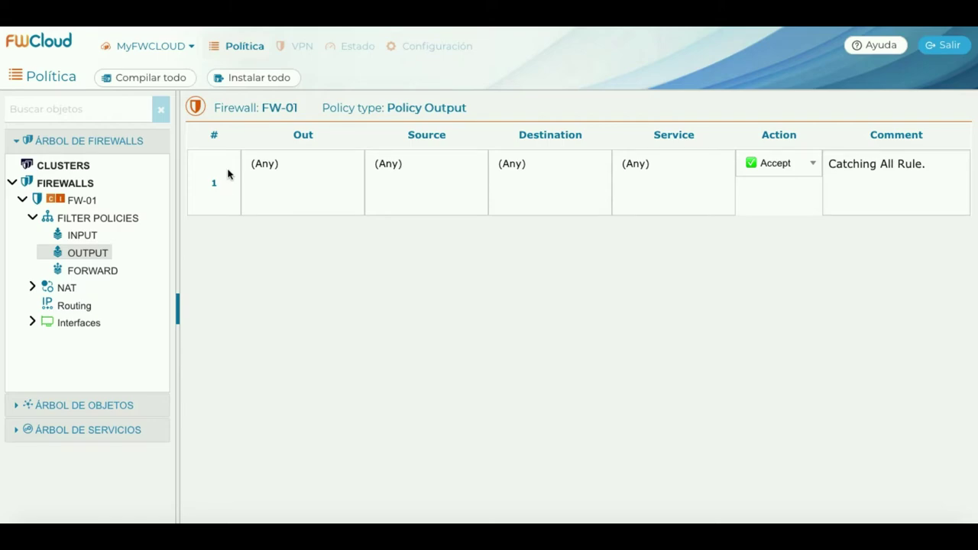
right_click(228, 173)
click(279, 184)
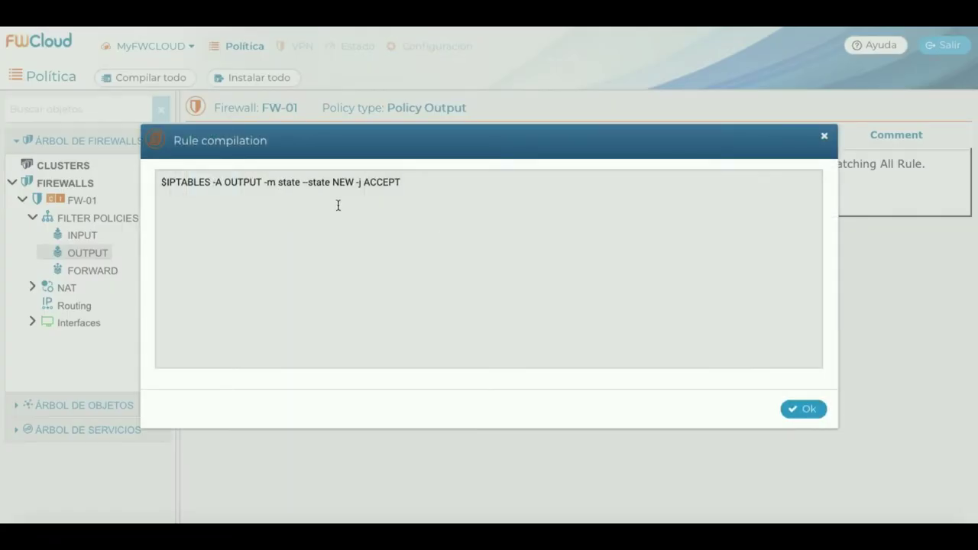
click(802, 409)
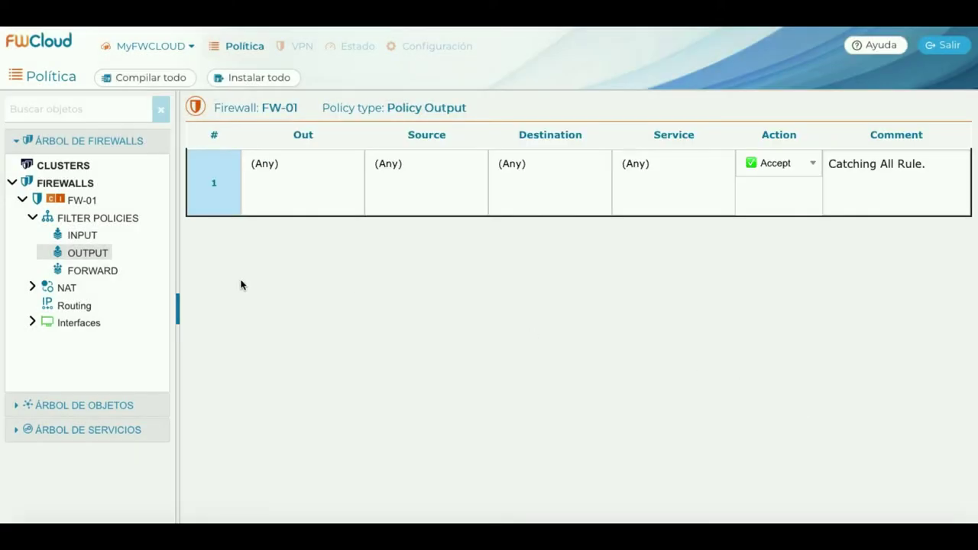
Compile FORWARD rule 1 and the catch-all rule 2, reviewing each output.
click(90, 271)
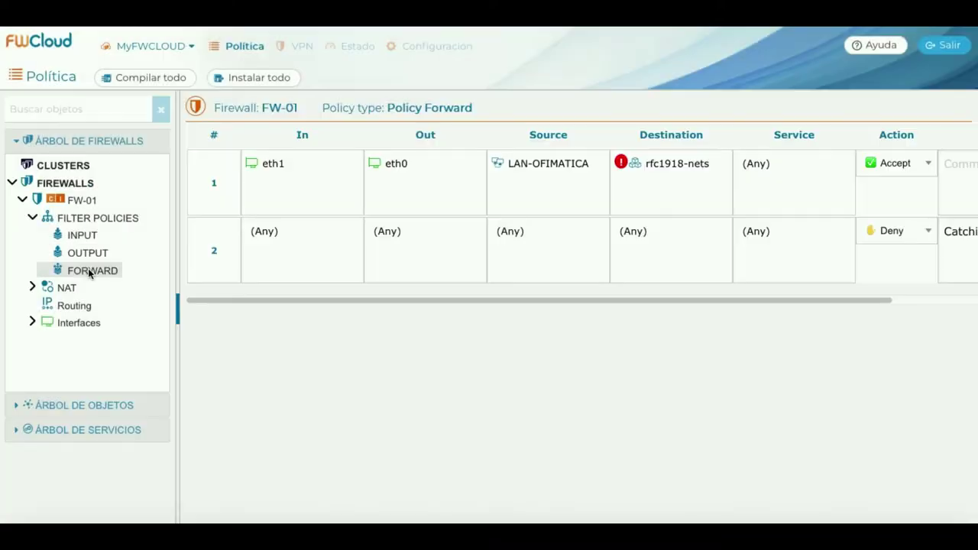
right_click(224, 179)
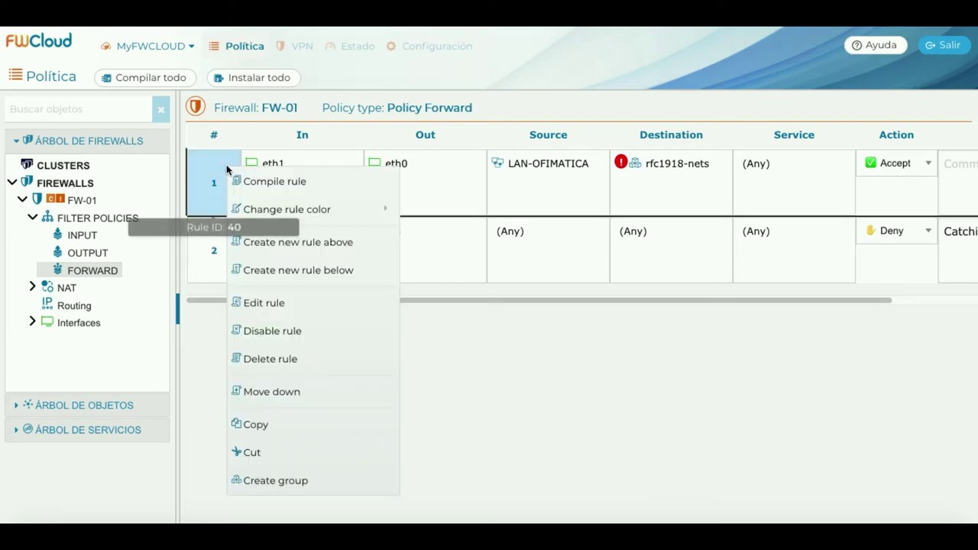
click(282, 181)
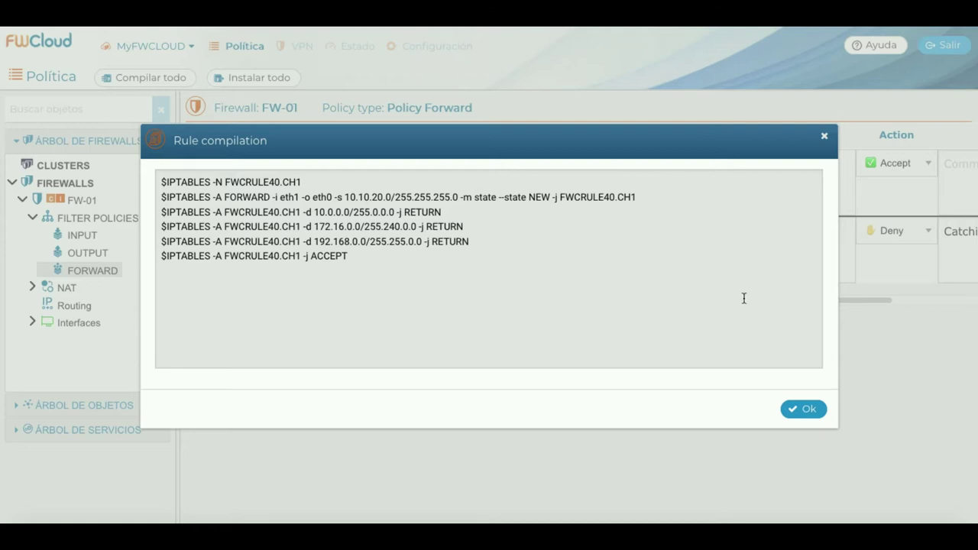
click(812, 409)
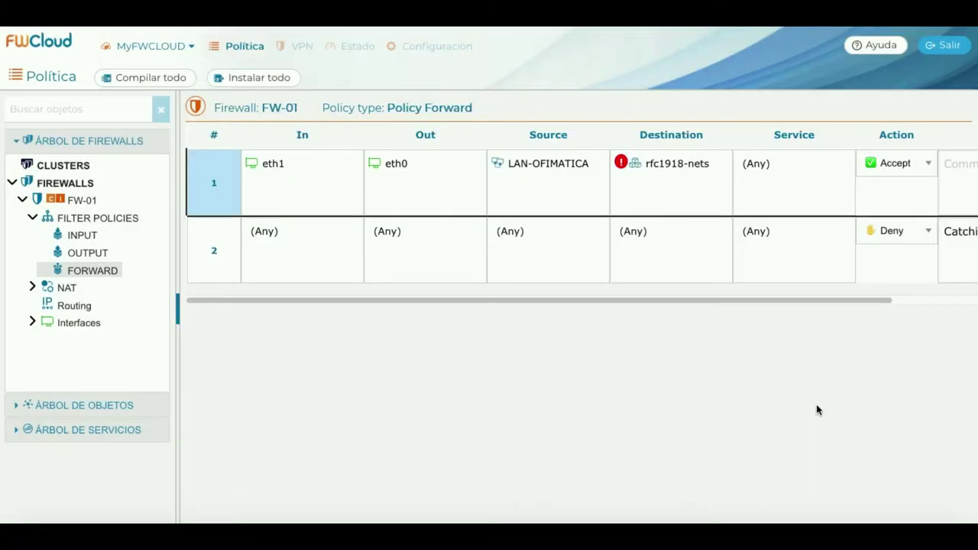
right_click(229, 231)
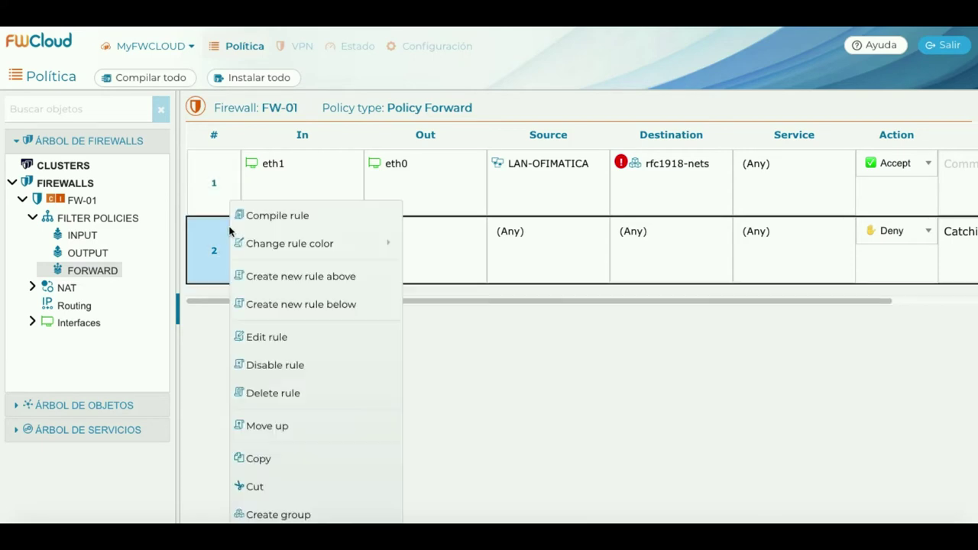
click(346, 219)
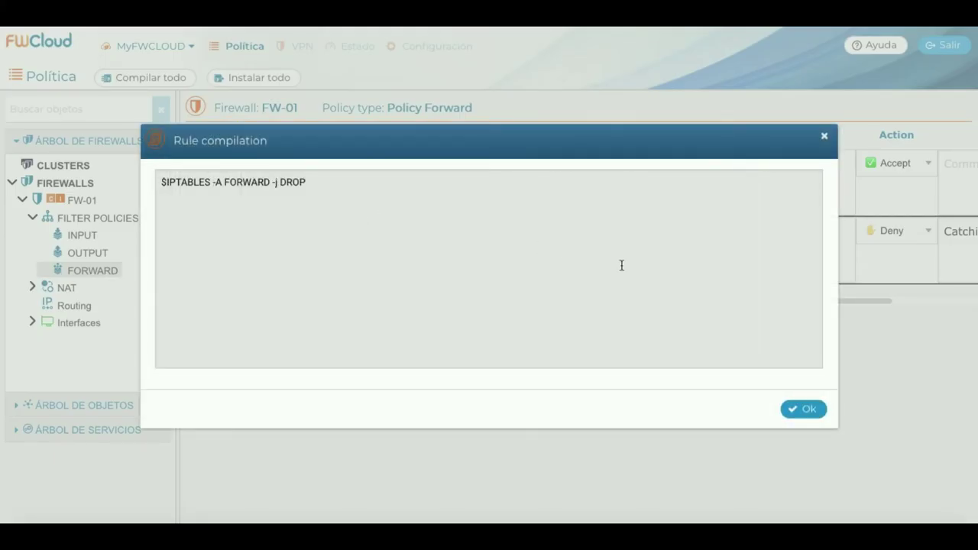
click(819, 412)
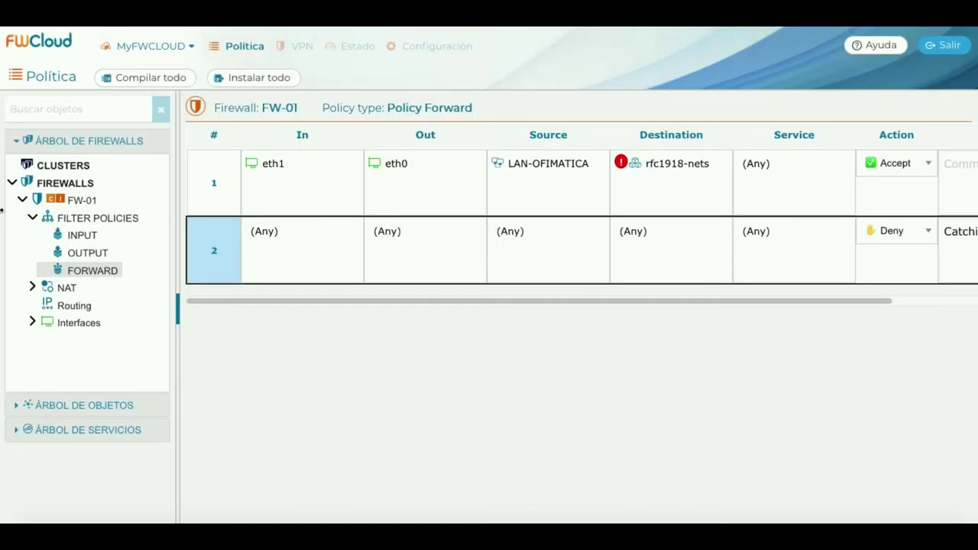
Compile FW-01's SNAT rule 1 into chain FWCRULE41.CH1.
click(31, 288)
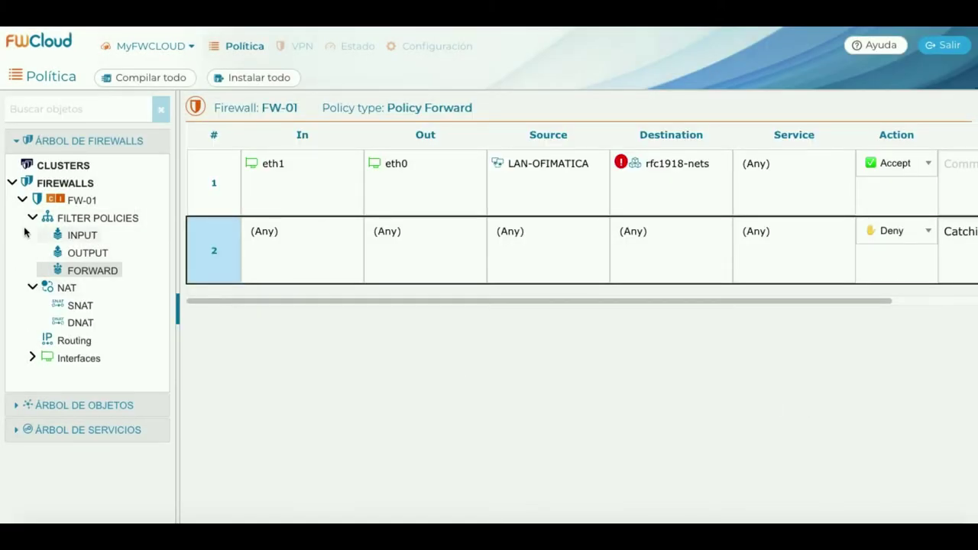
click(79, 306)
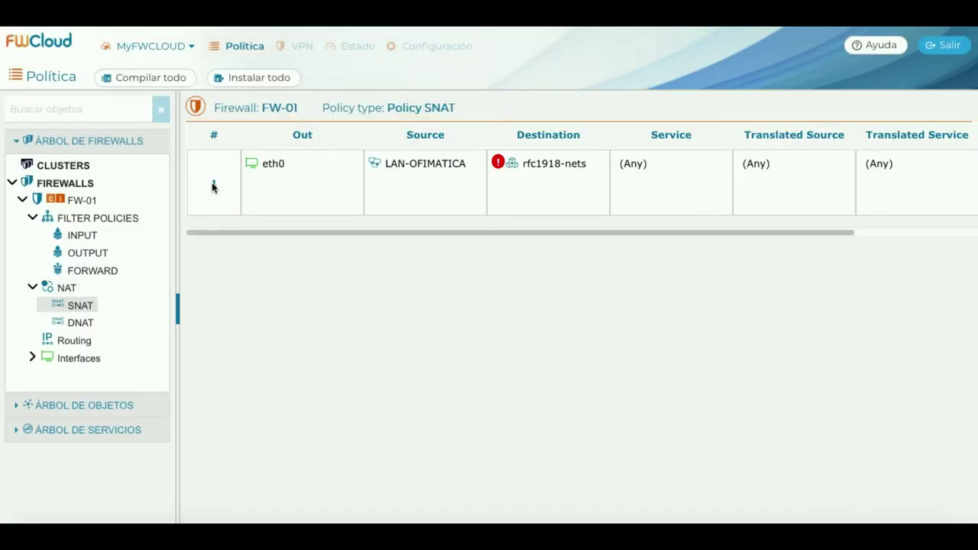
right_click(222, 163)
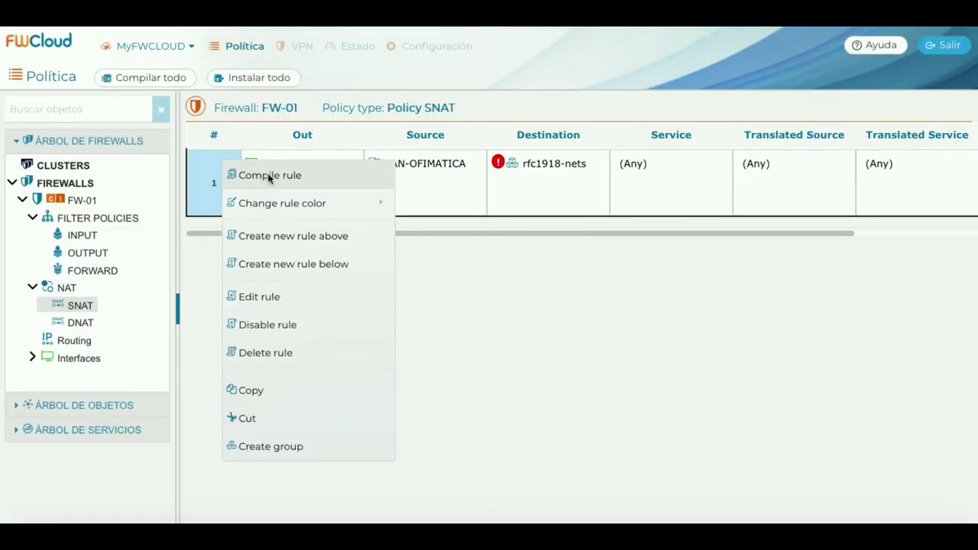
click(302, 179)
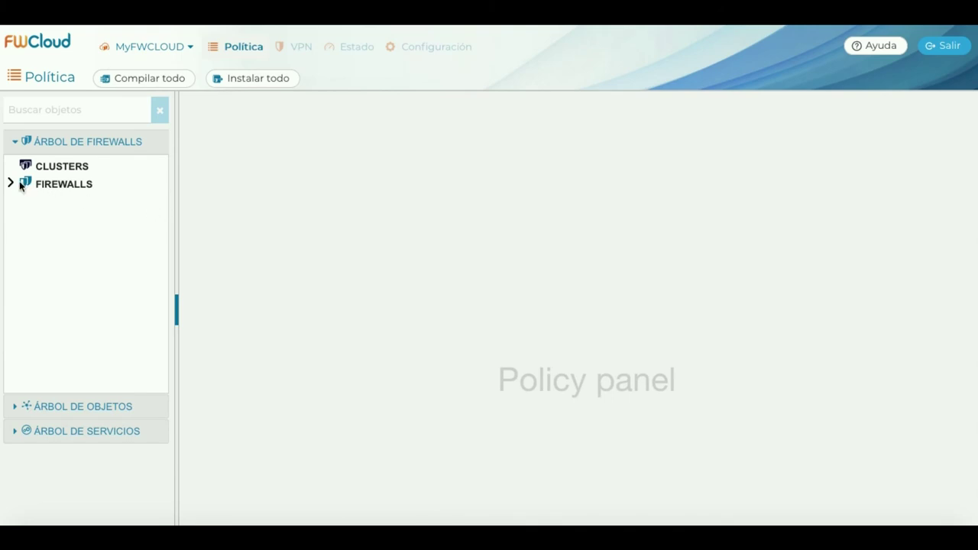
Expand the firewall tree down to FW-01 and bring up FW-01's actions menu.
click(10, 184)
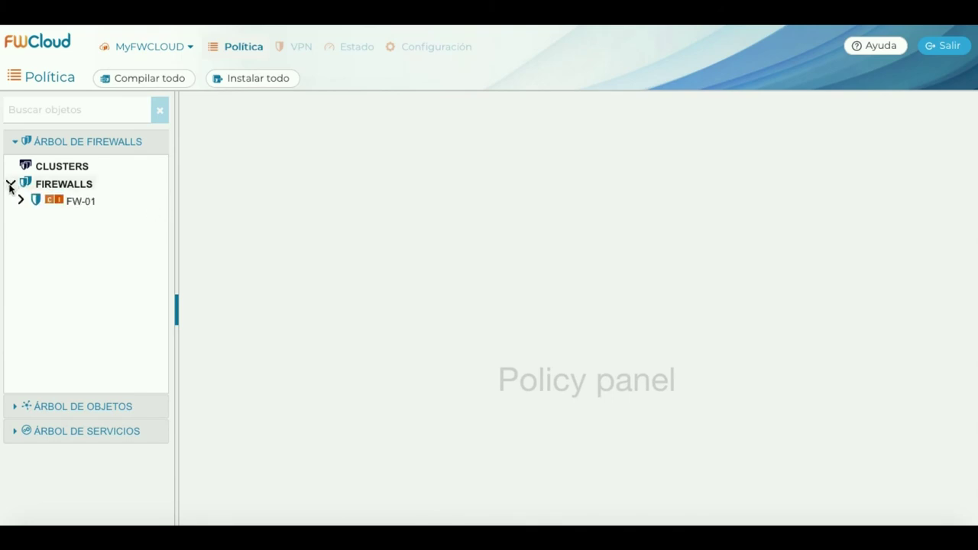
click(20, 201)
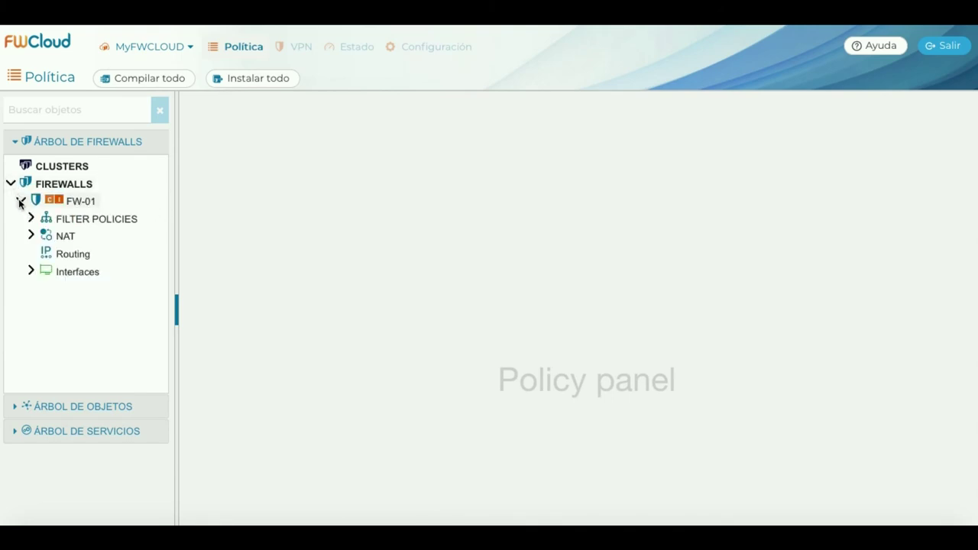
right_click(90, 201)
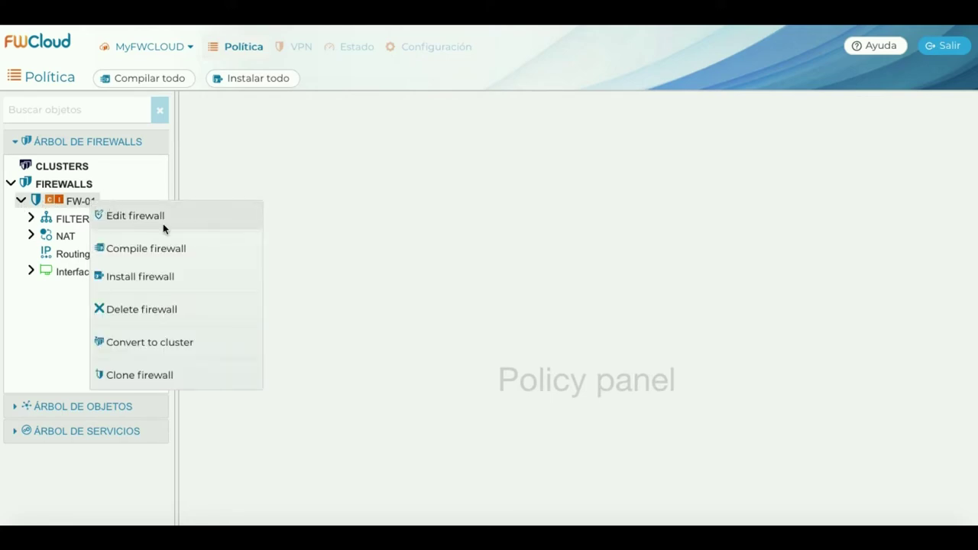
Clone firewall FW-01, keeping the name FW-01_CLONE.
click(201, 375)
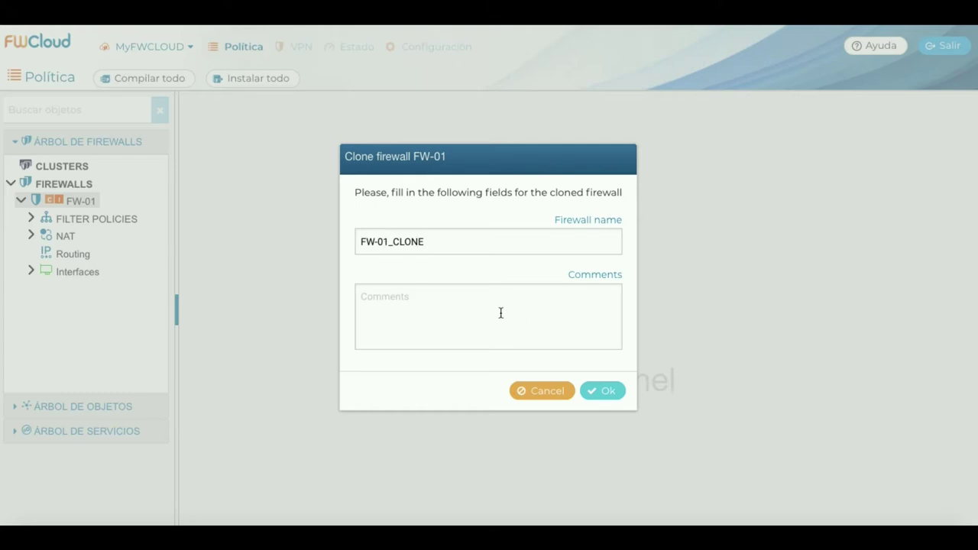
click(604, 391)
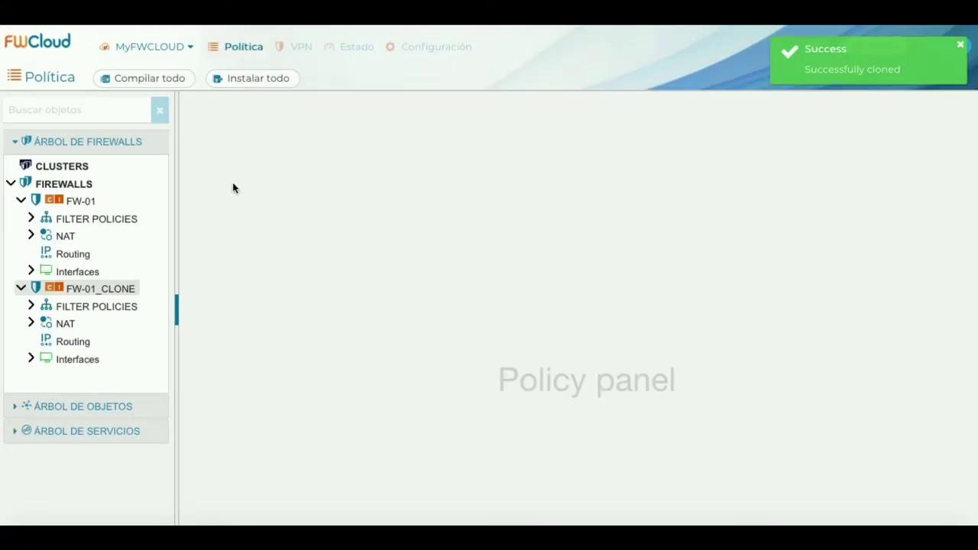
Review FW-01_CLONE's INPUT, OUTPUT and FORWARD filter rules.
click(22, 200)
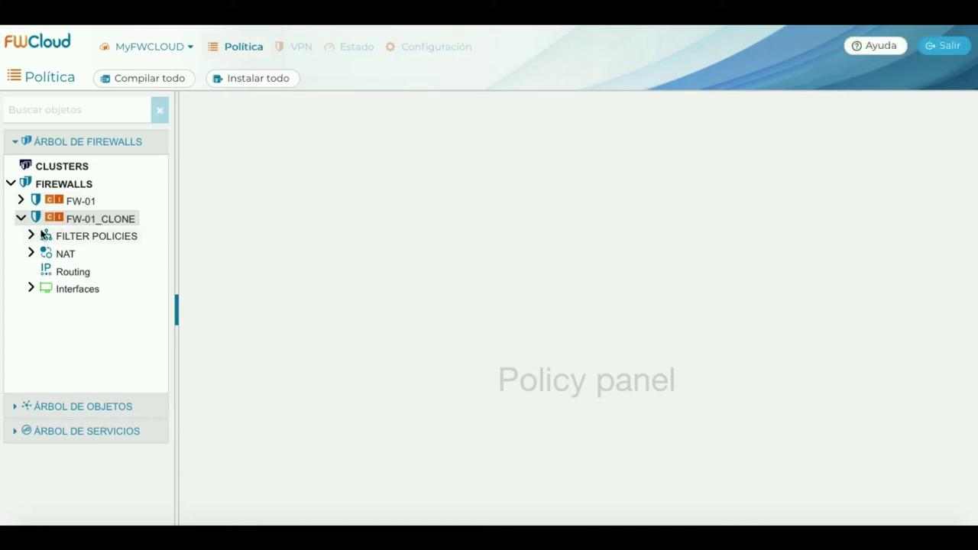
click(30, 288)
click(31, 288)
click(32, 236)
click(71, 253)
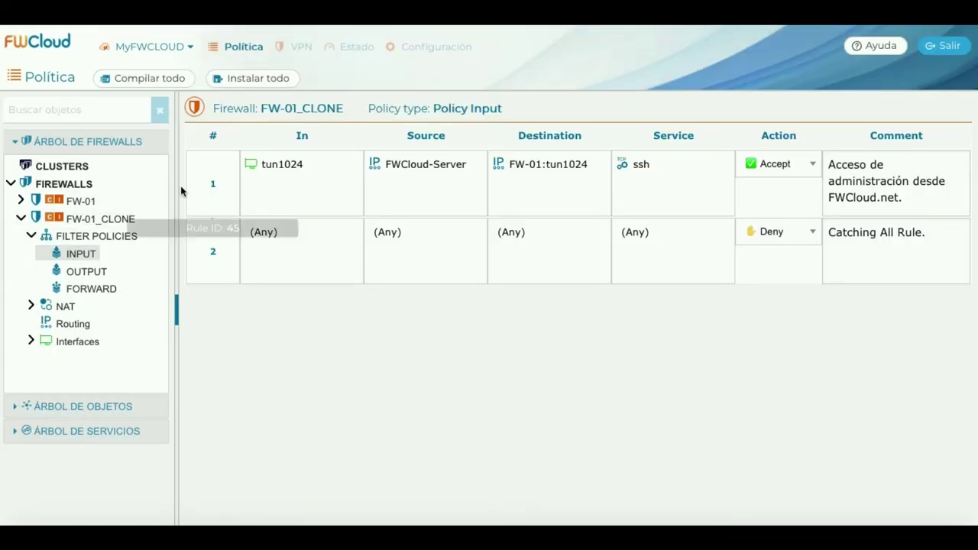
click(82, 271)
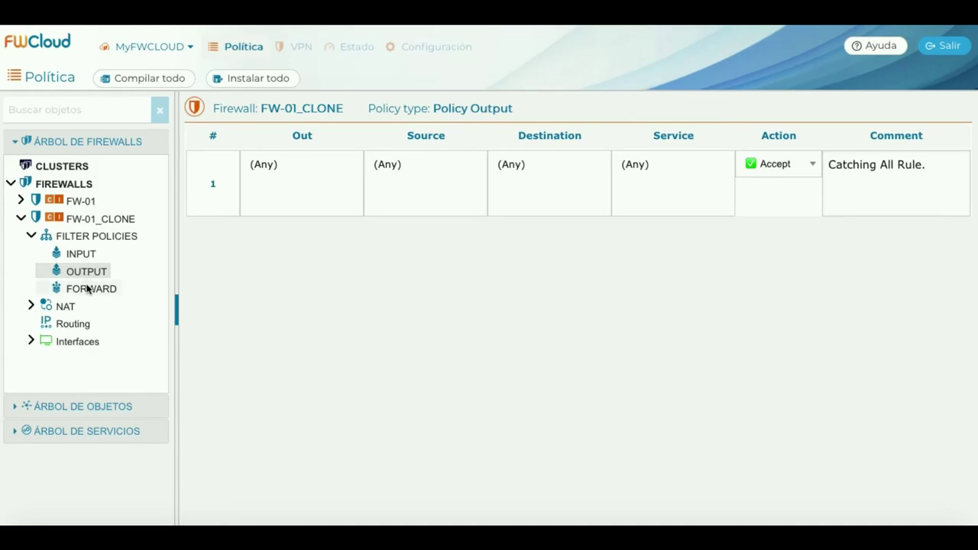
click(87, 287)
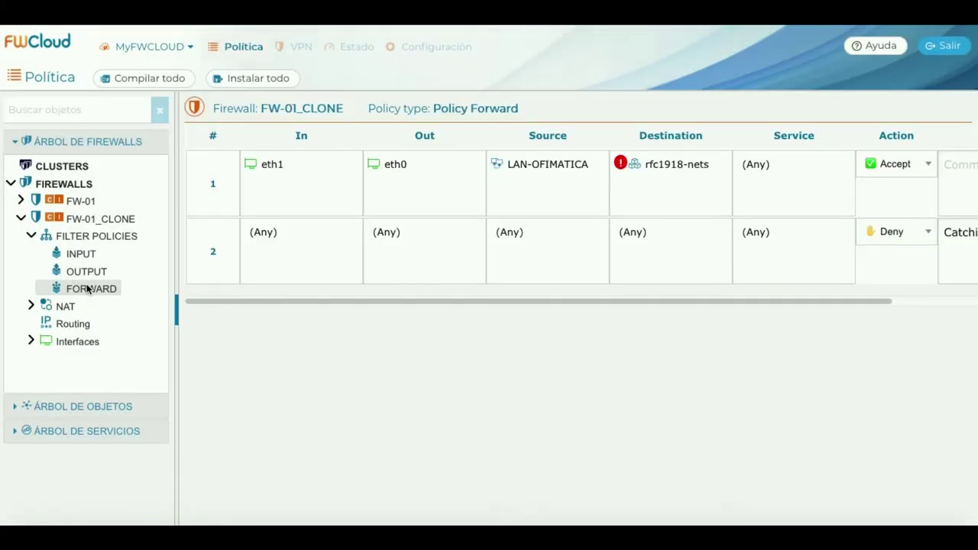
click(31, 237)
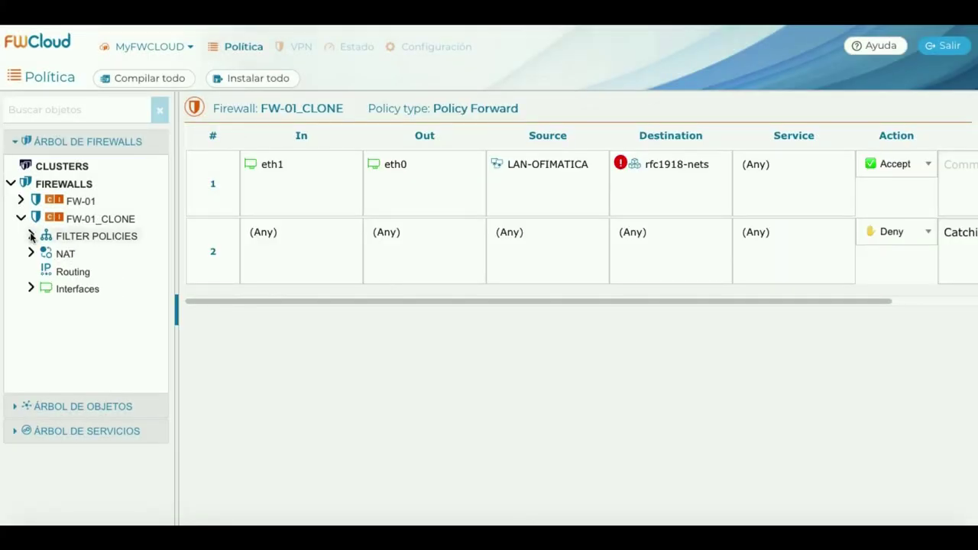
Check the clone's SNAT rules and its interfaces list, then collapse both.
click(31, 253)
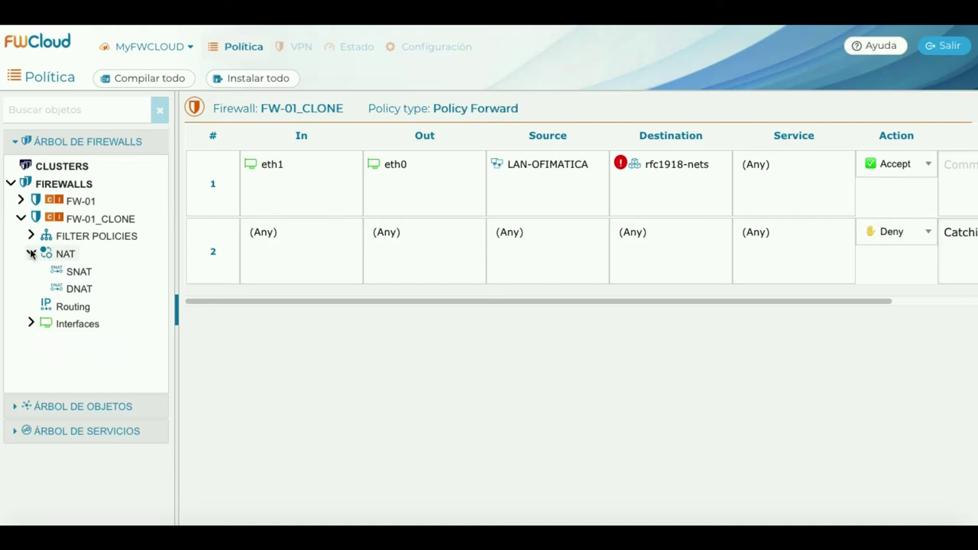
click(74, 273)
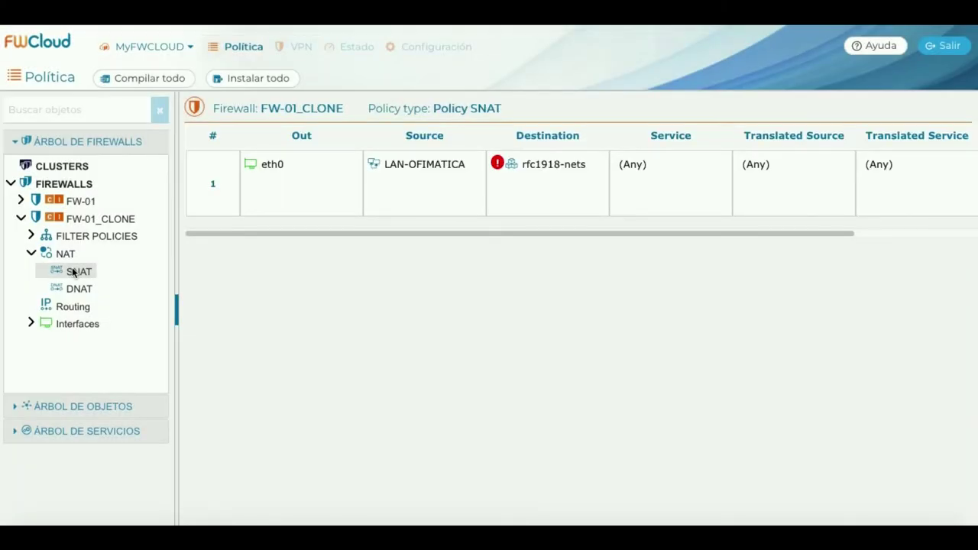
click(31, 254)
click(32, 289)
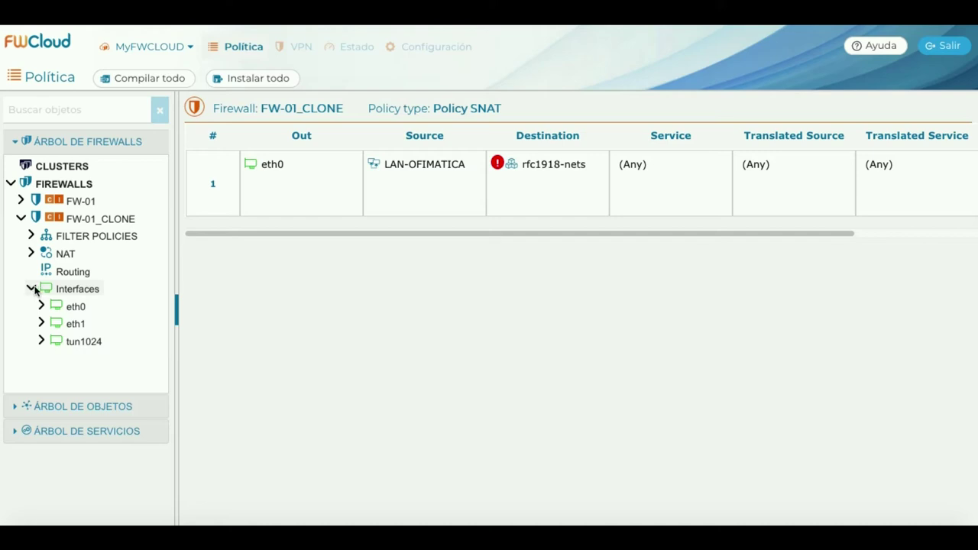
click(32, 289)
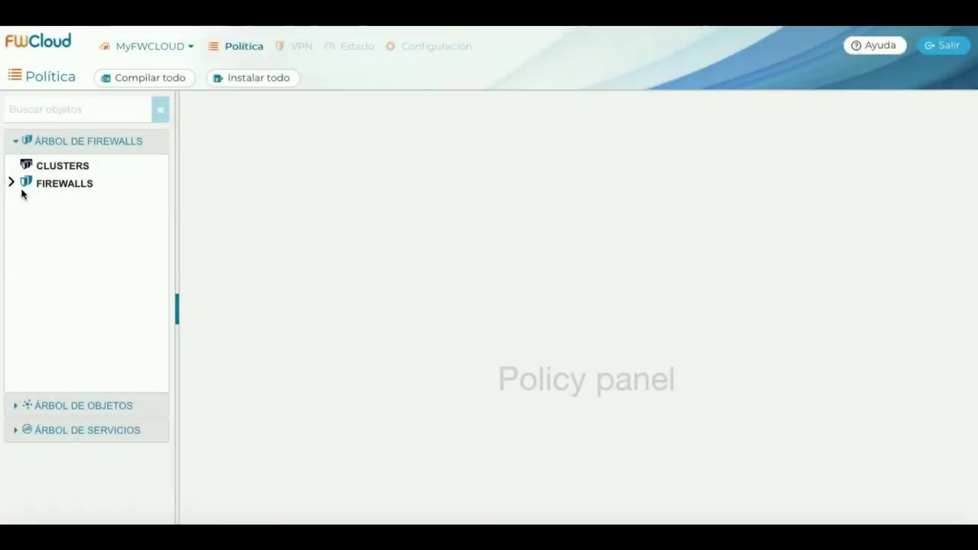
Convert FW-01_CLONE into a cluster, confirming with Yes.
click(10, 183)
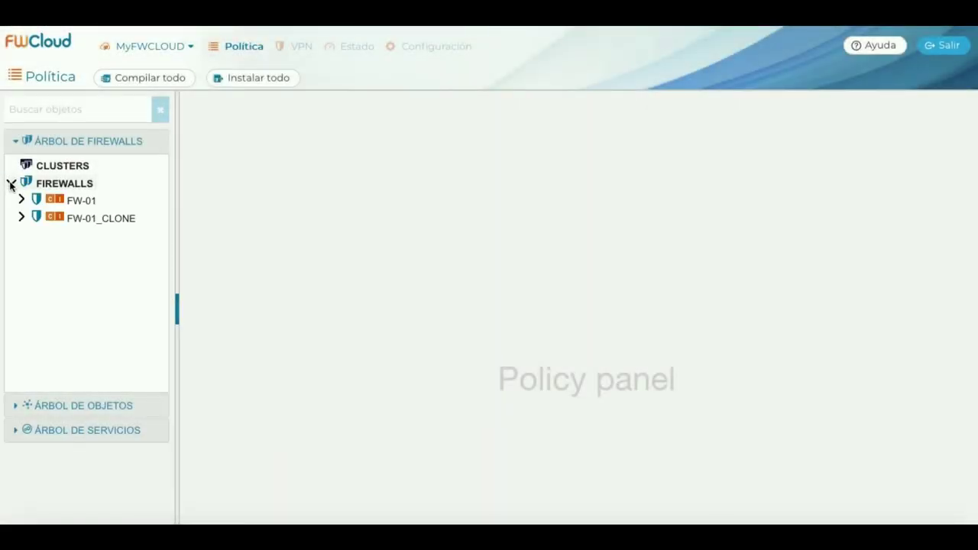
right_click(119, 221)
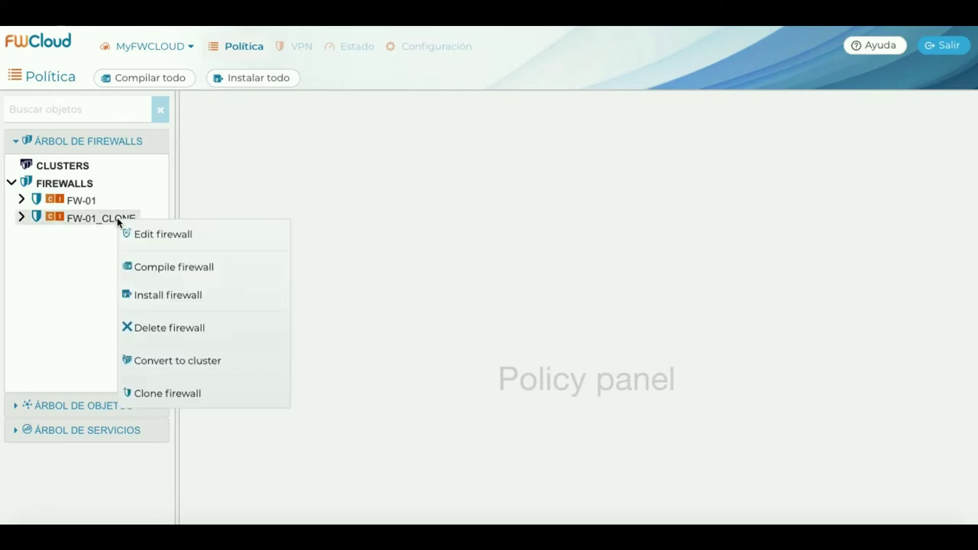
click(249, 358)
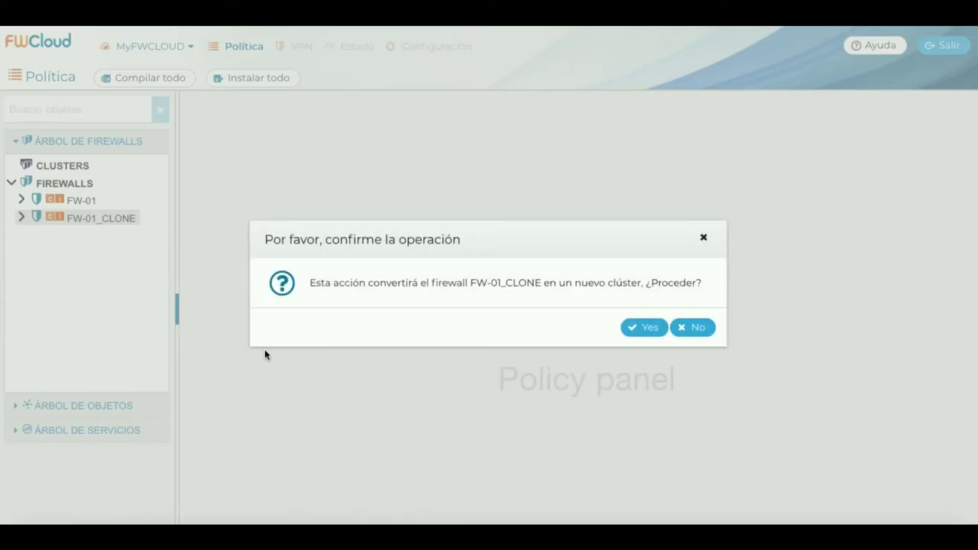
click(649, 329)
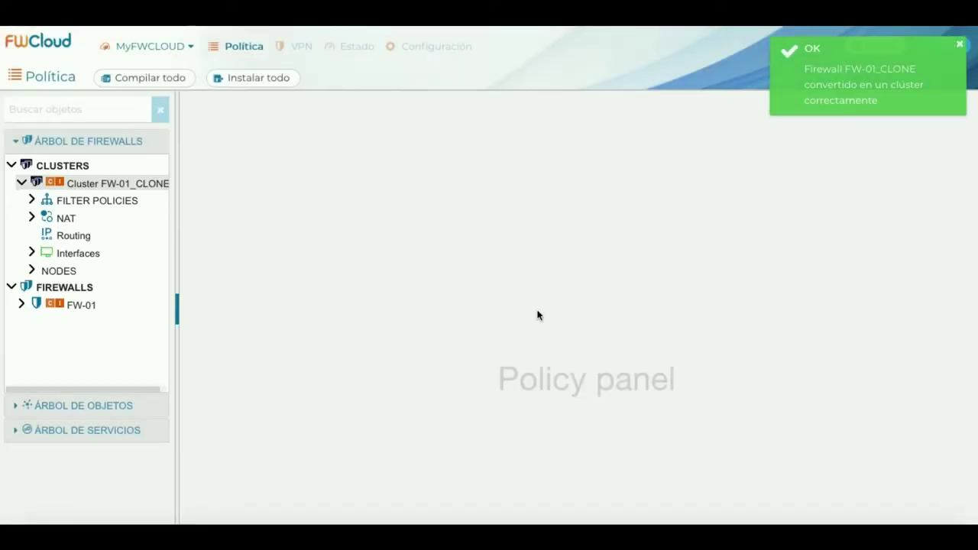
right_click(135, 187)
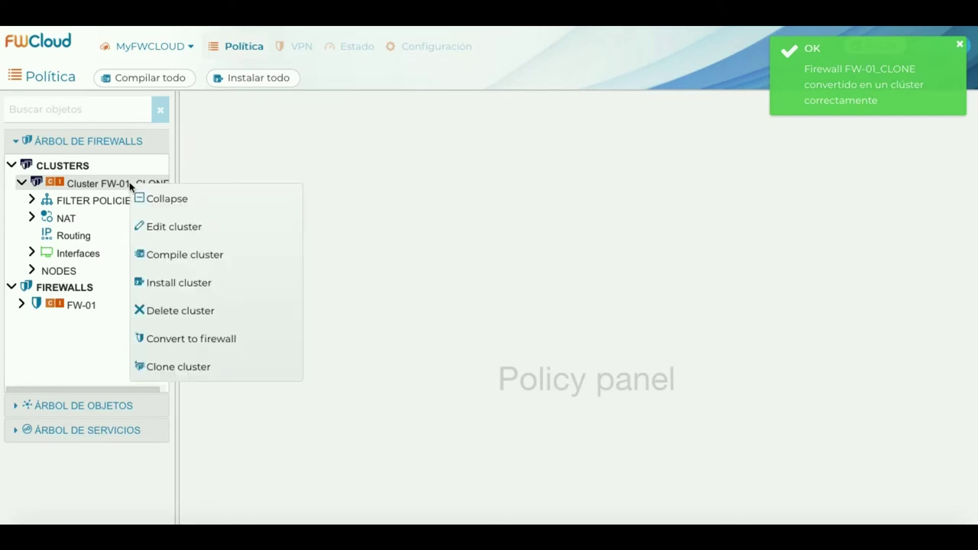
Rename the cluster to MyFWCluster and its first node to MyFWCluster-Master.
click(218, 228)
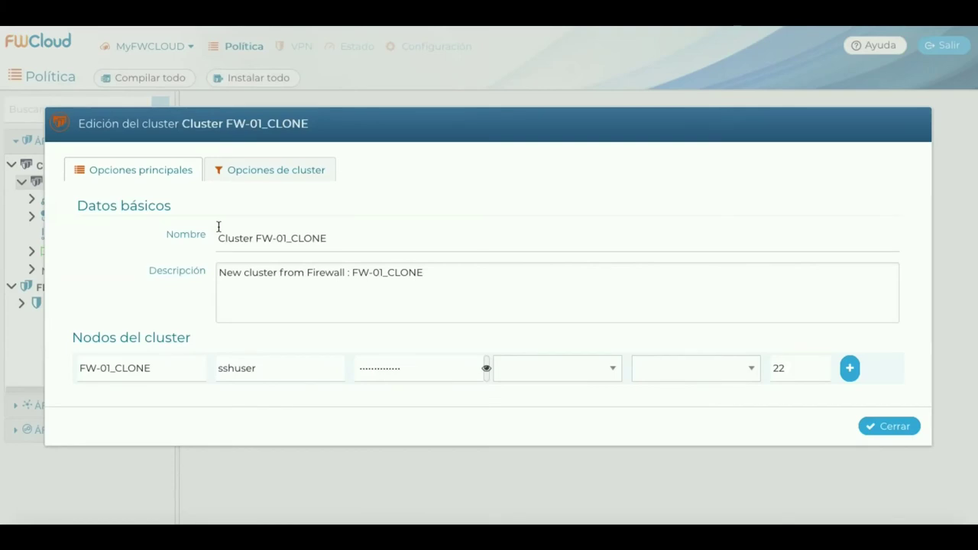
click(332, 239)
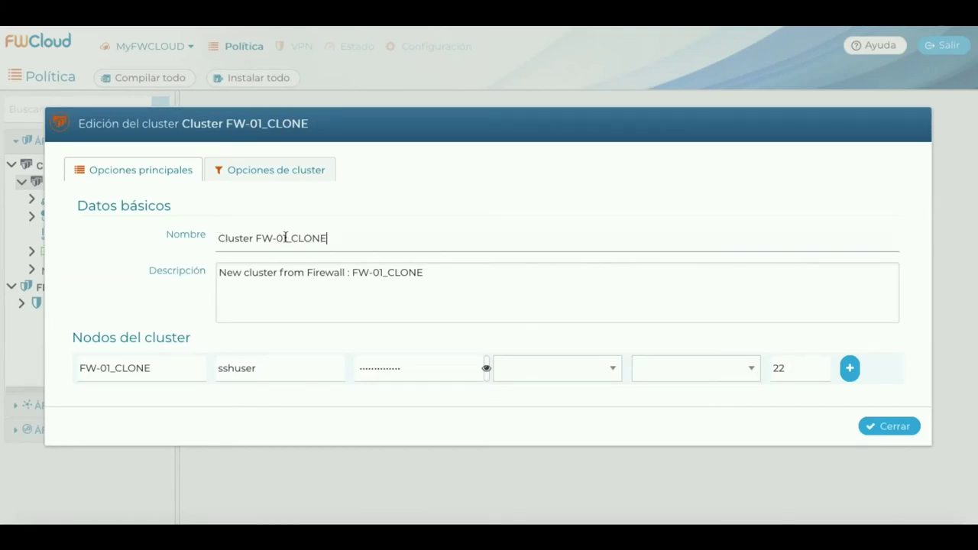
shift+click(211, 237)
text(M)
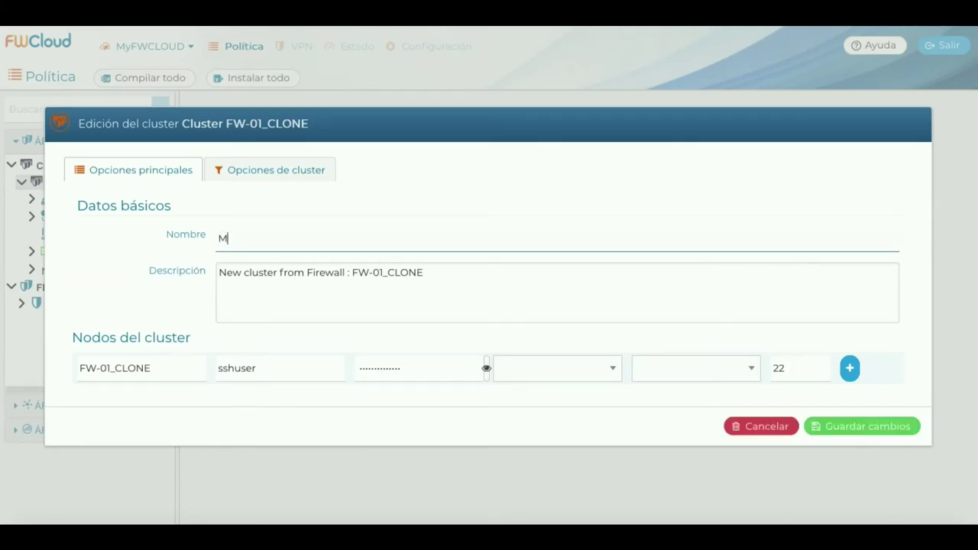
text(yFWCluster)
click(148, 368)
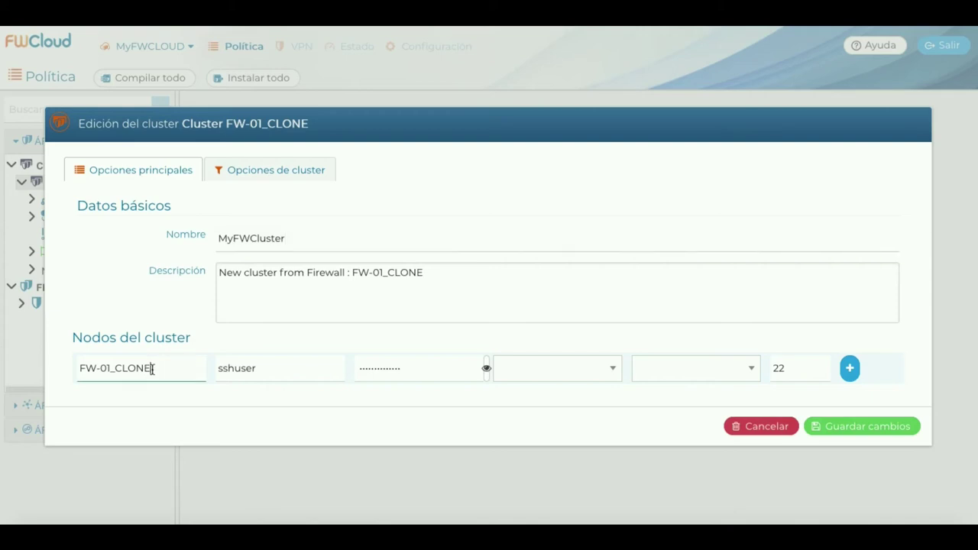
drag(152, 369, 61, 361)
text(MyFWC)
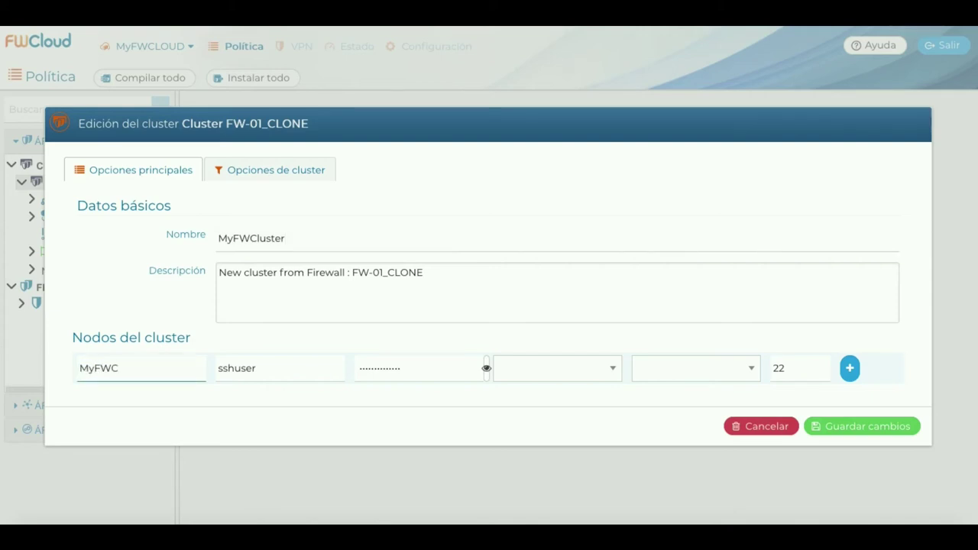
text(luster-Master)
Add a node MyFWCluster-Slave with its SSH user and password, and save the cluster.
click(849, 368)
click(179, 382)
text(M)
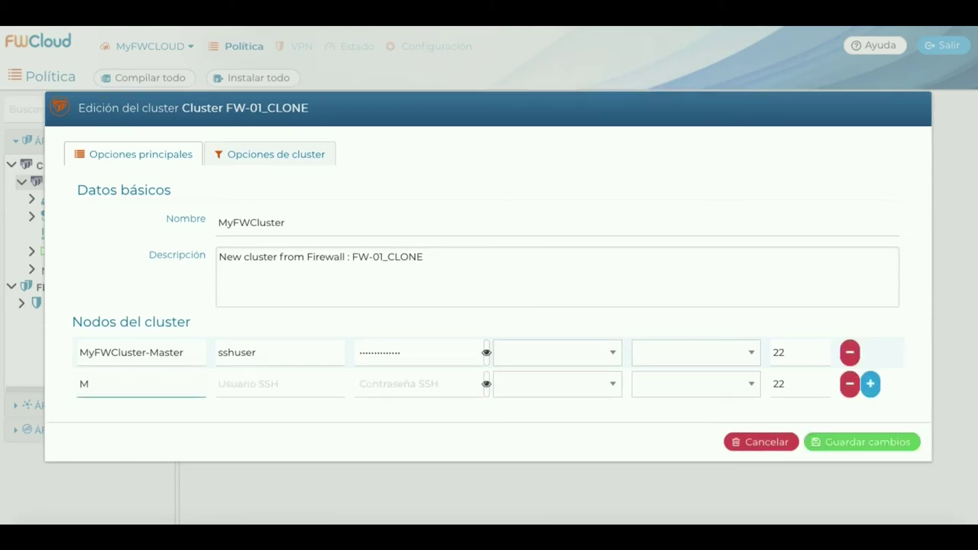
text(yFWCluster-Slave)
click(280, 383)
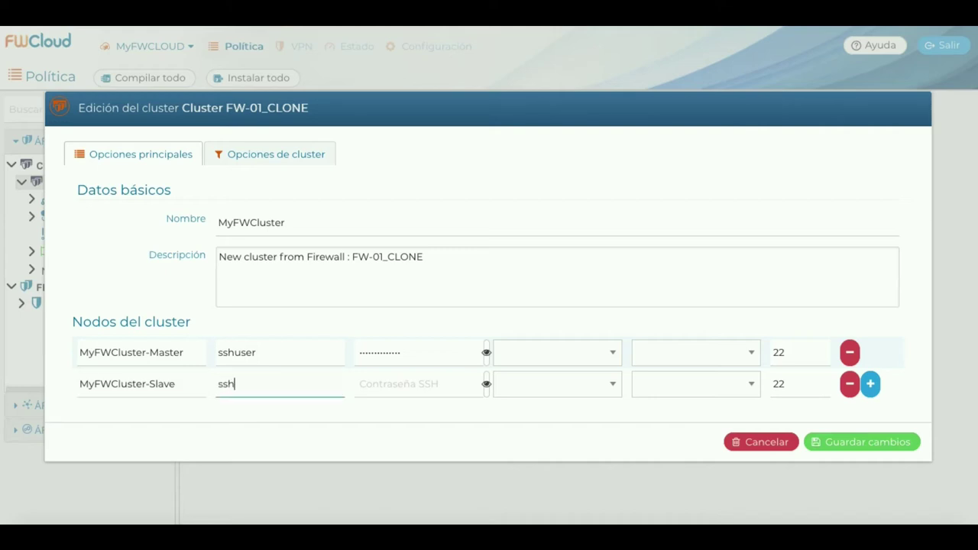
key(Tab)
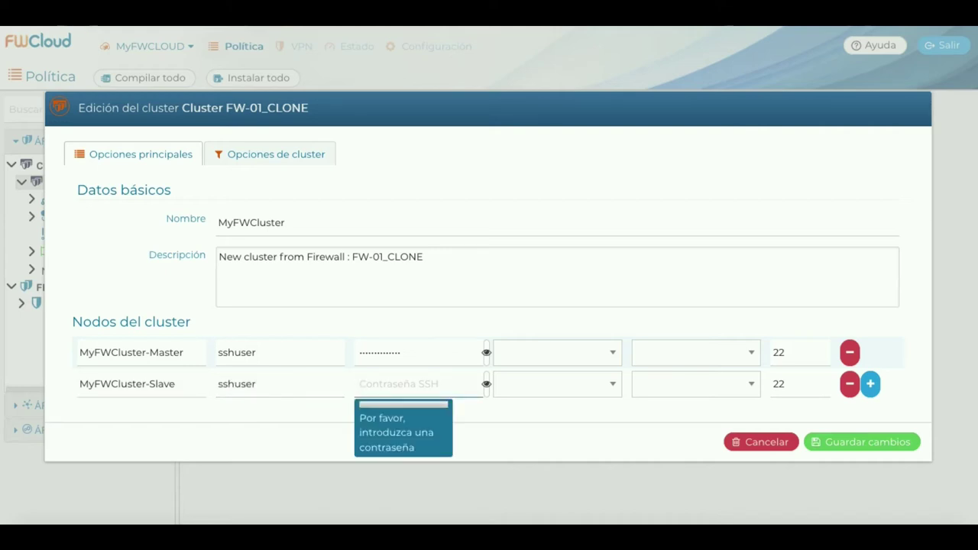
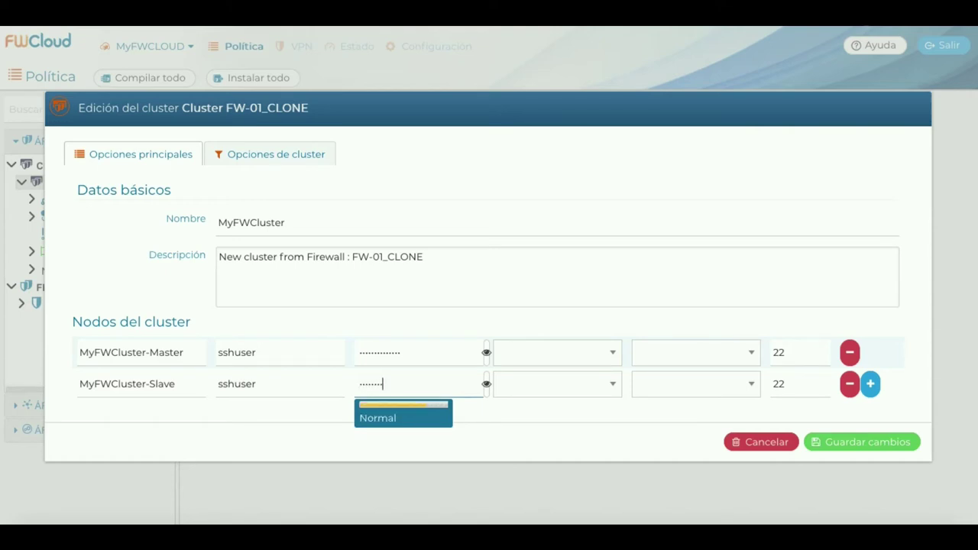
click(871, 442)
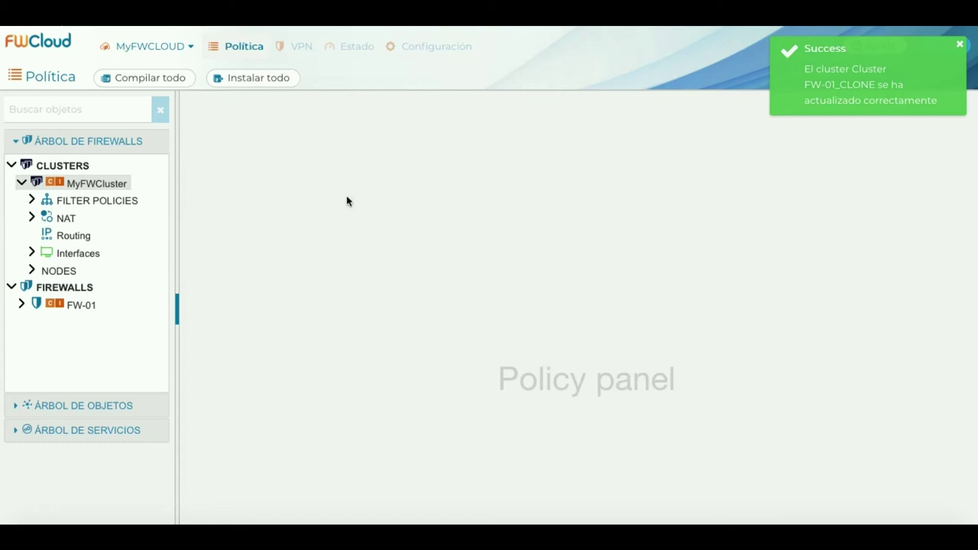
Rename the master tun1024 address to MyFWCluster:tun1024_MASTER and save it.
click(31, 252)
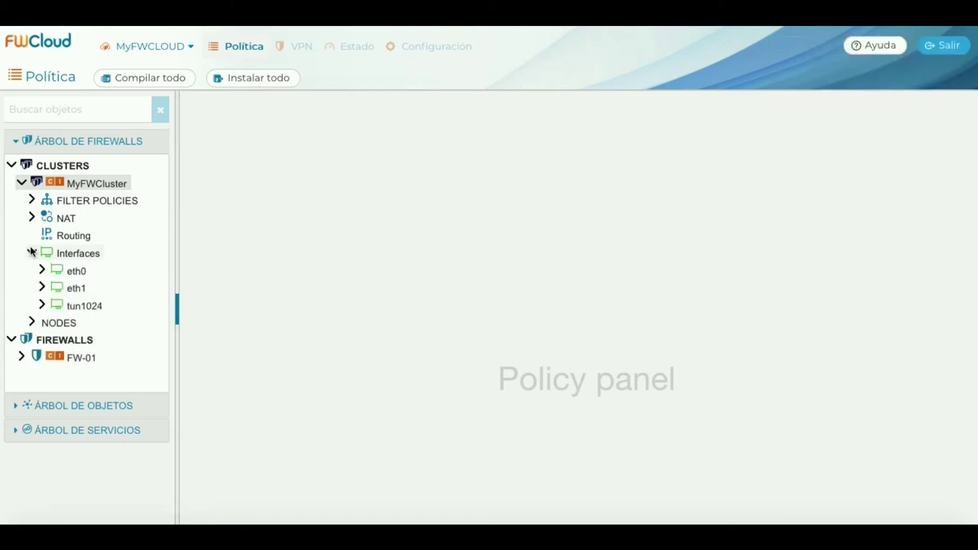
click(42, 306)
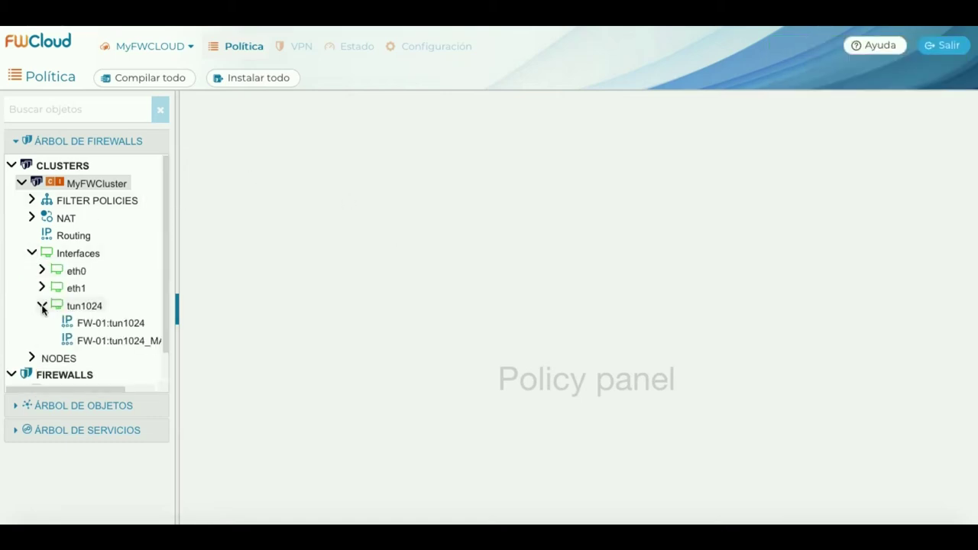
click(136, 341)
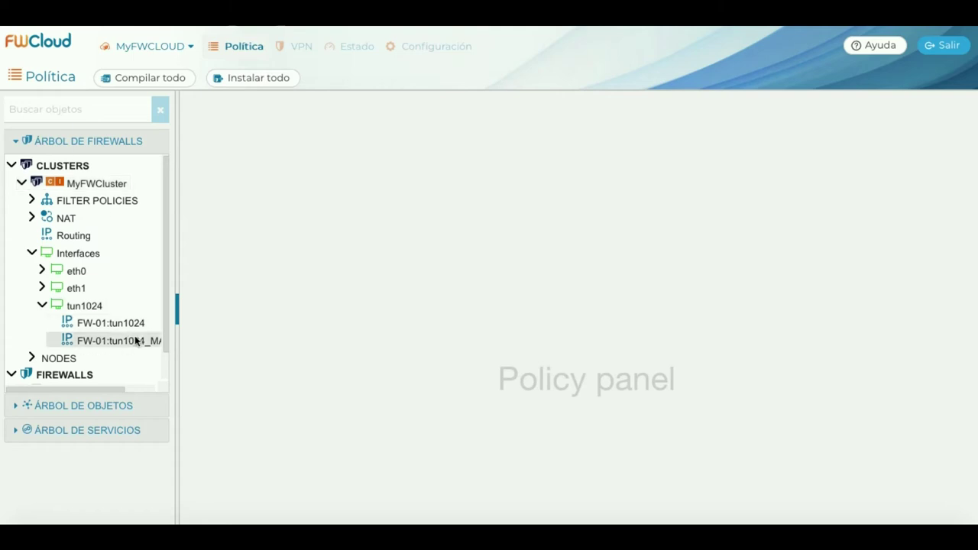
double_click(135, 341)
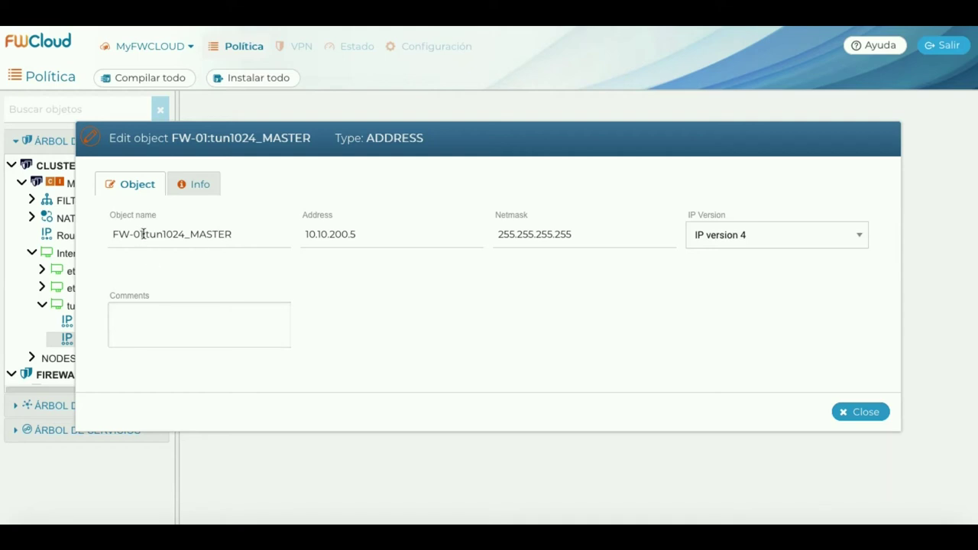
drag(143, 234, 107, 229)
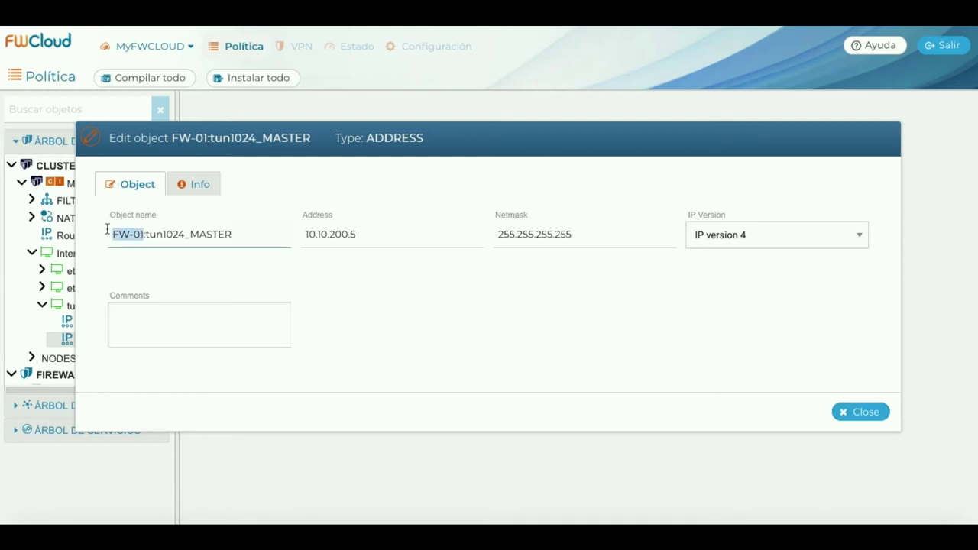
text(MyFW)
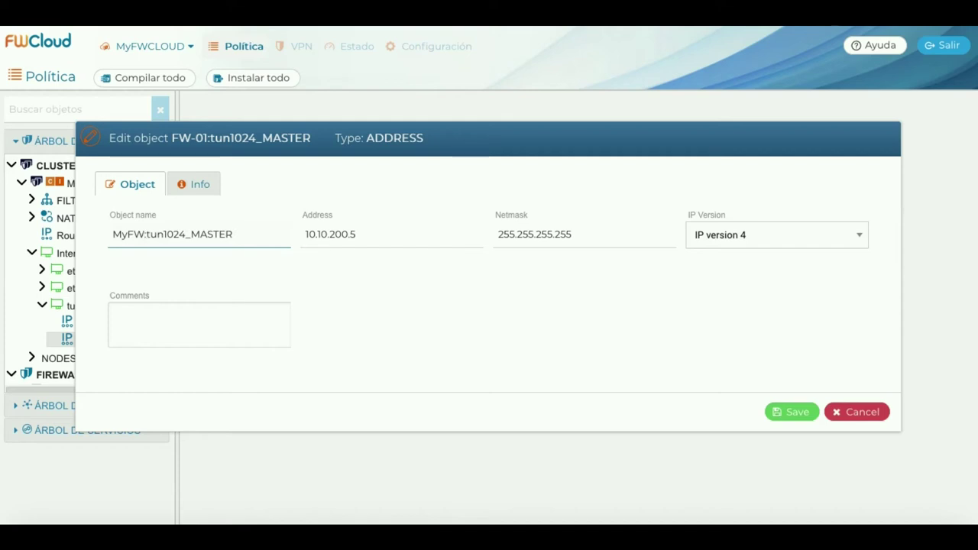
text(Cluse)
key(Delete)
key(BackSpace)
text(ter:)
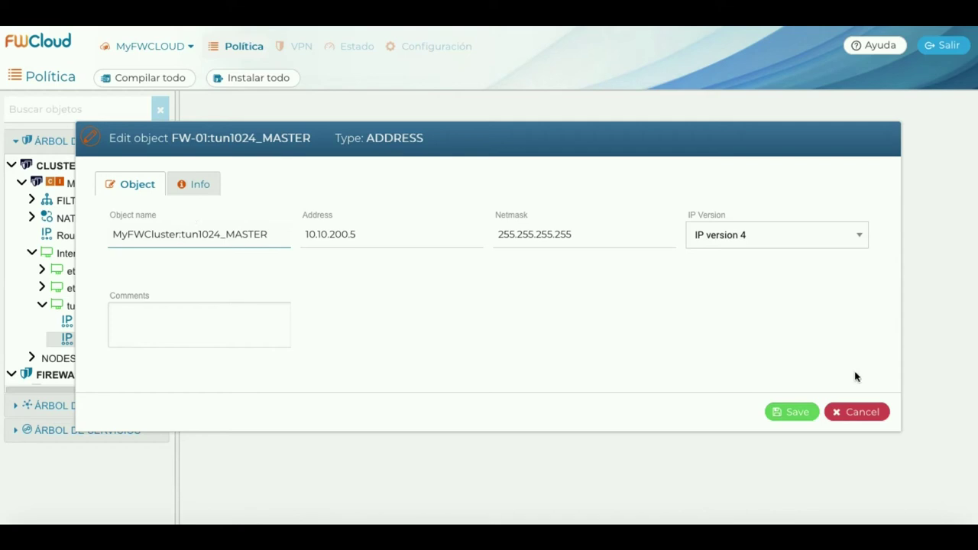
click(798, 412)
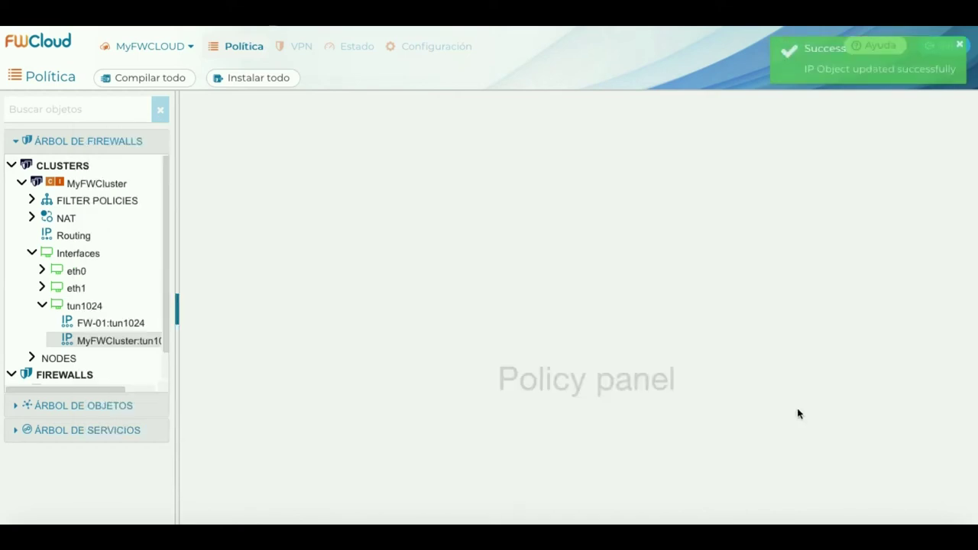
Rename the other tun1024 address to MyFWCluster:tun1024_SLAVE and save it.
click(115, 323)
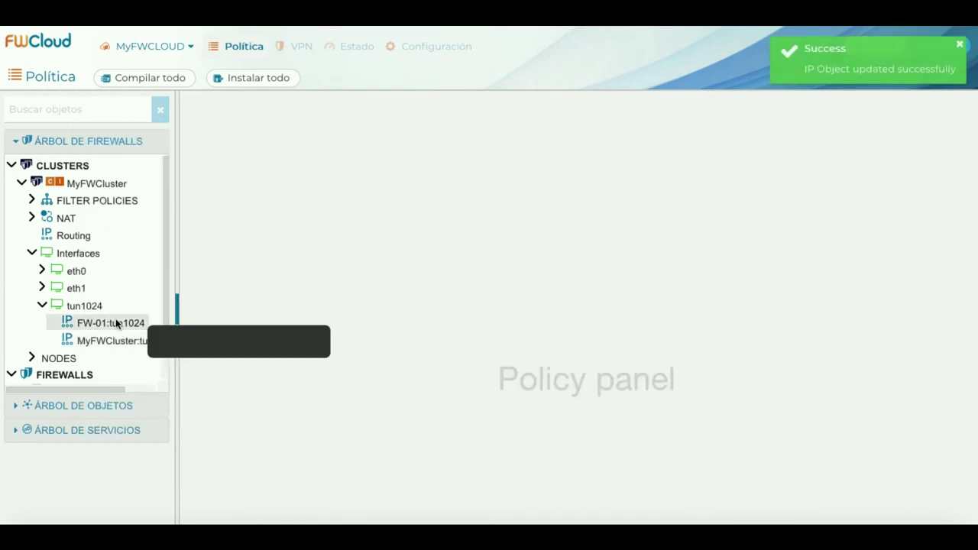
double_click(115, 324)
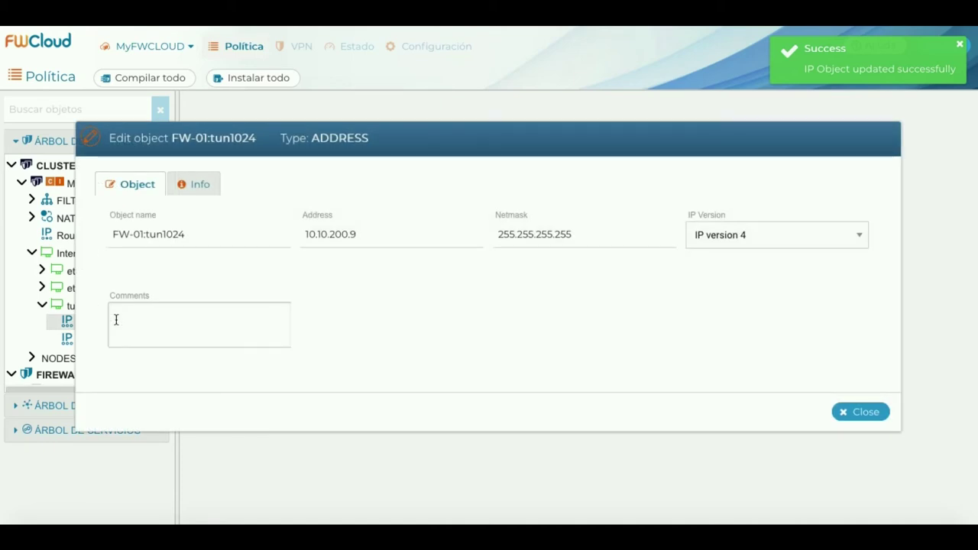
drag(143, 235, 109, 233)
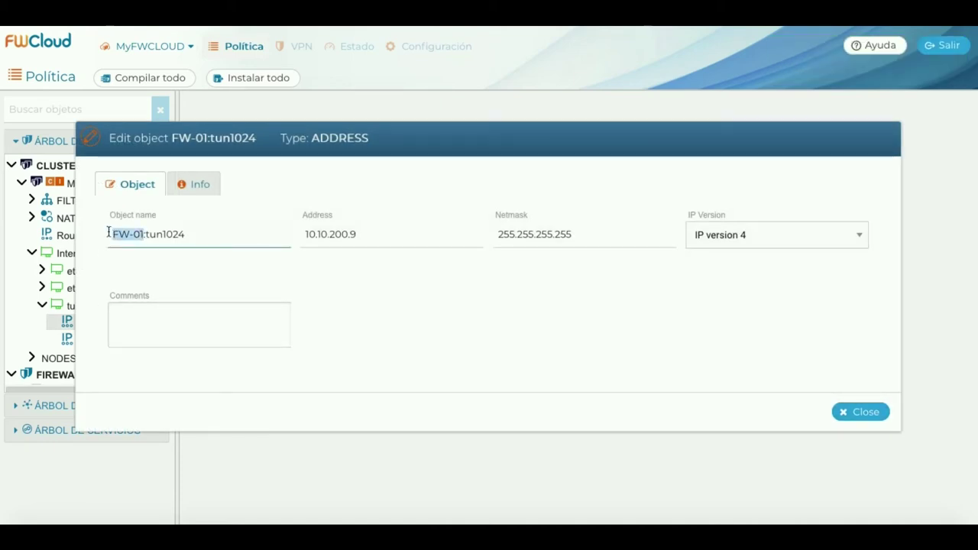
text(MyFW)
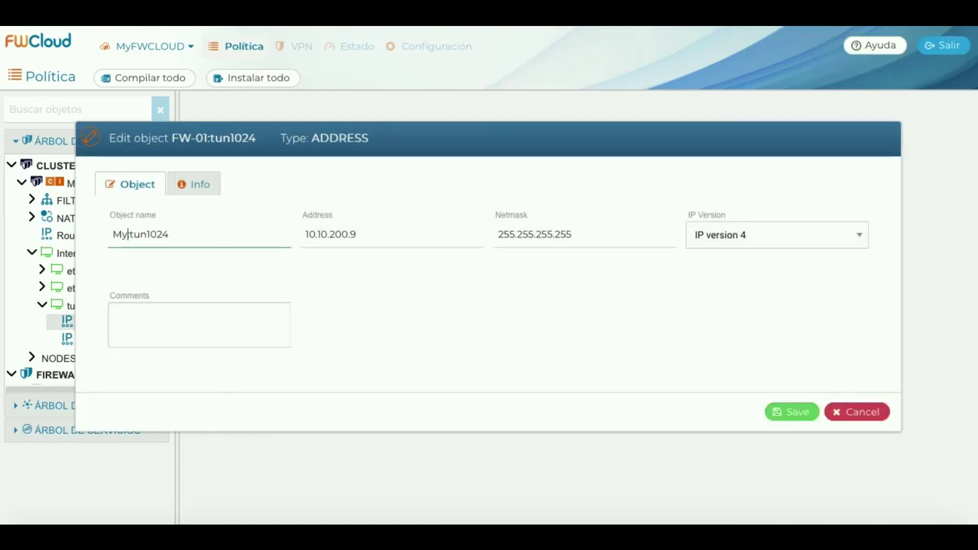
text(Cluster:)
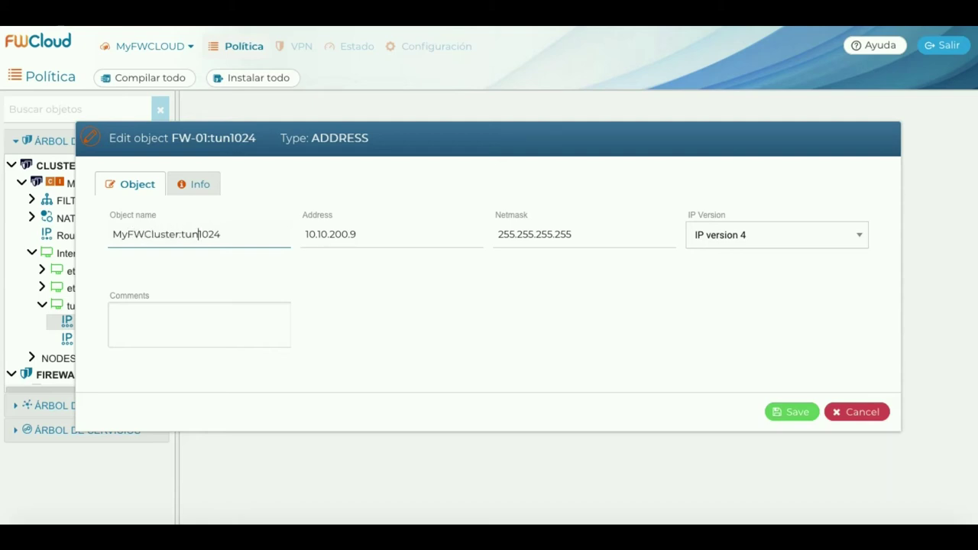
click(215, 234)
text(_SLAVE)
click(800, 413)
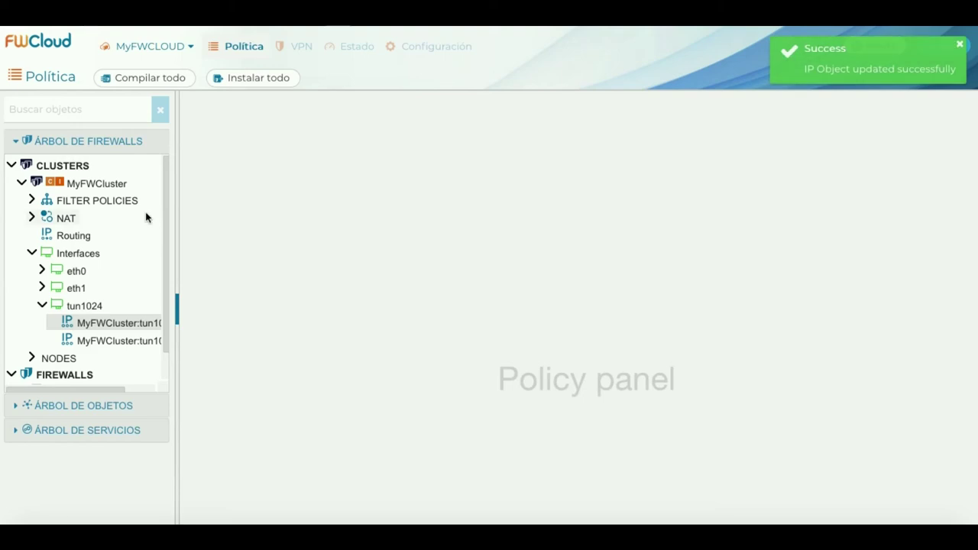
Give both nodes interface 24 - tun1024, Master with tun1024_MASTER, Slave with tun1024_SLAVE, and save.
right_click(112, 185)
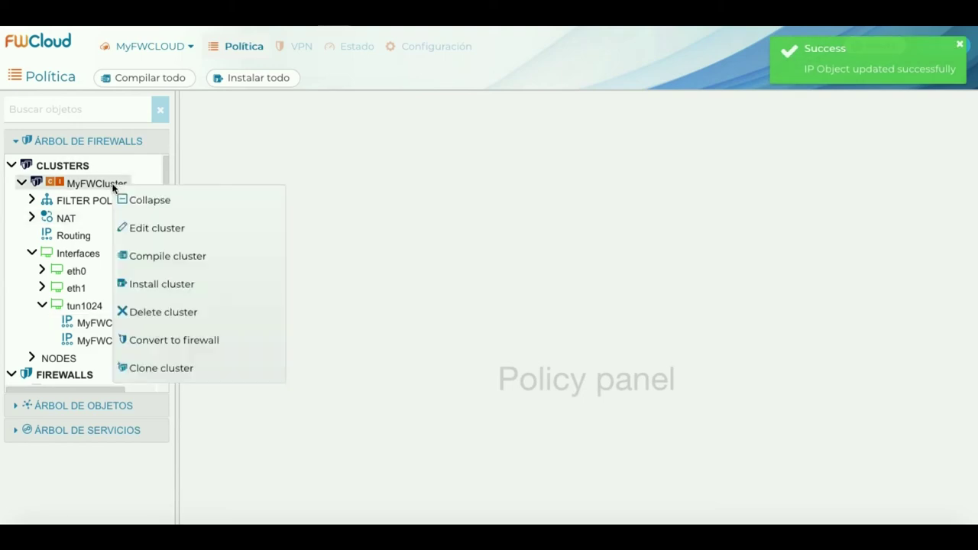
click(195, 232)
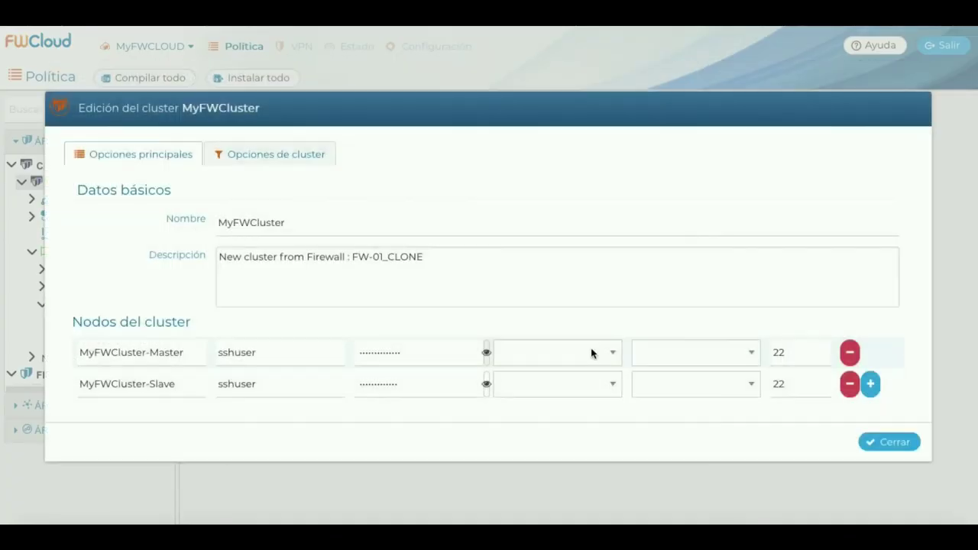
click(610, 352)
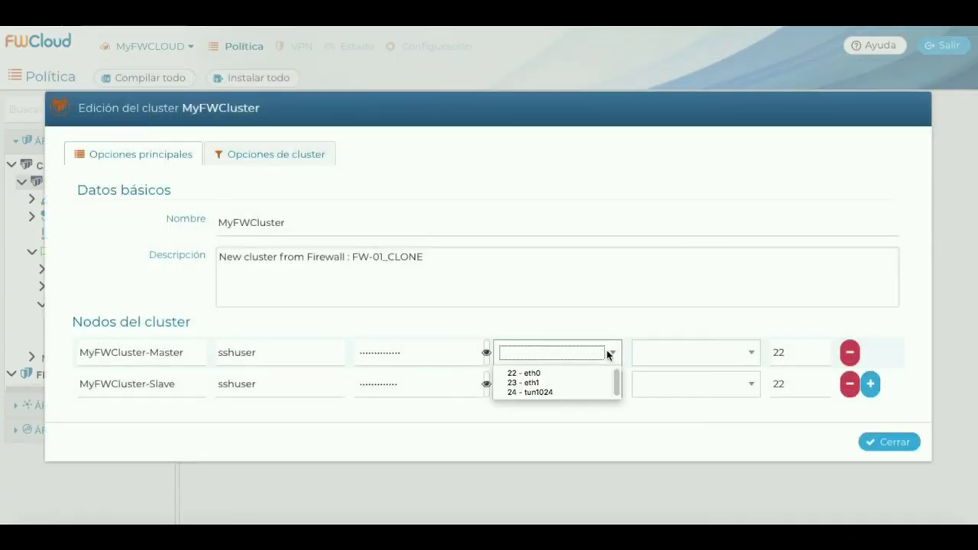
click(565, 393)
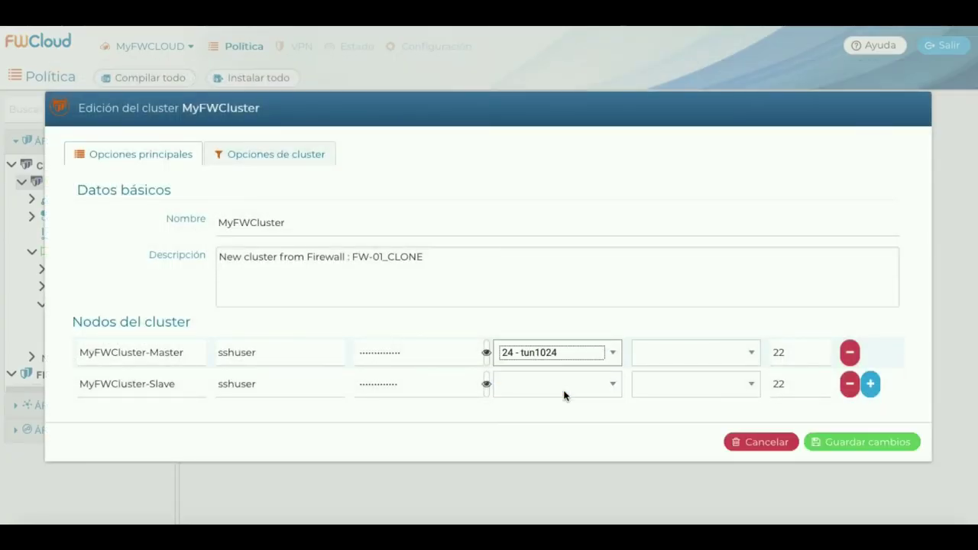
click(751, 354)
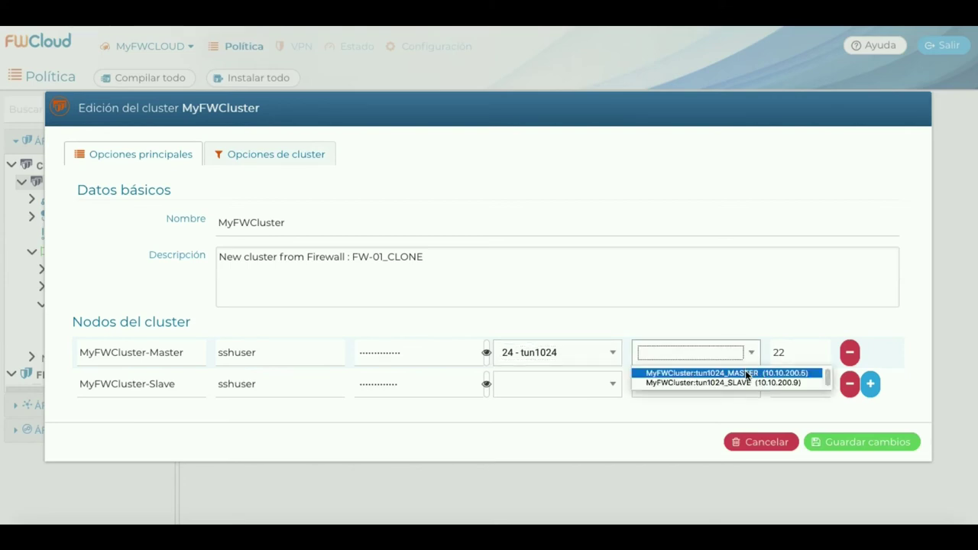
click(747, 374)
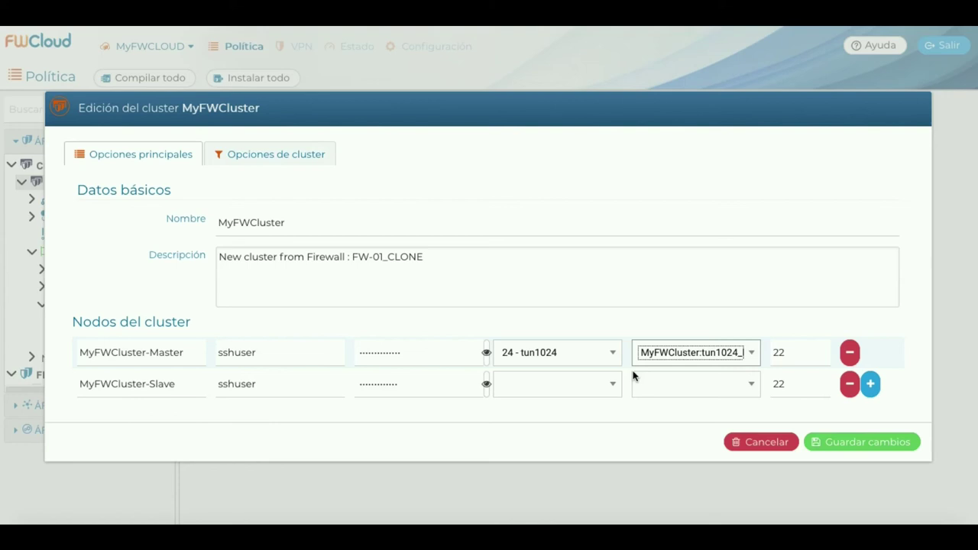
click(613, 384)
click(560, 424)
click(753, 384)
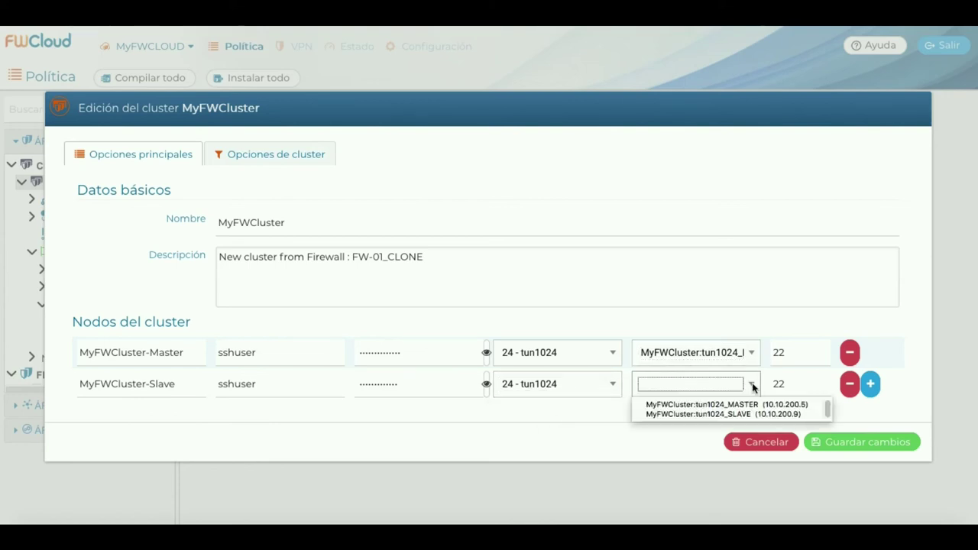
click(765, 415)
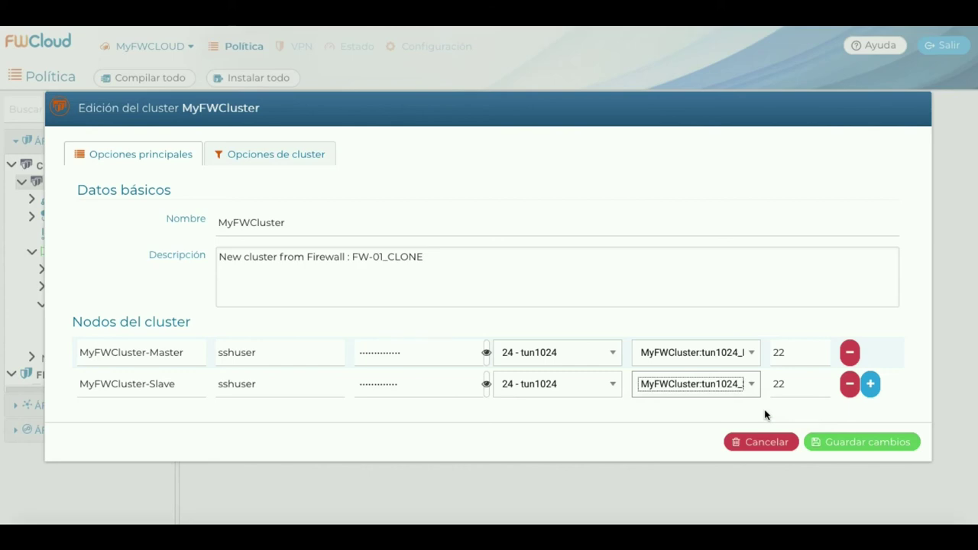
click(847, 444)
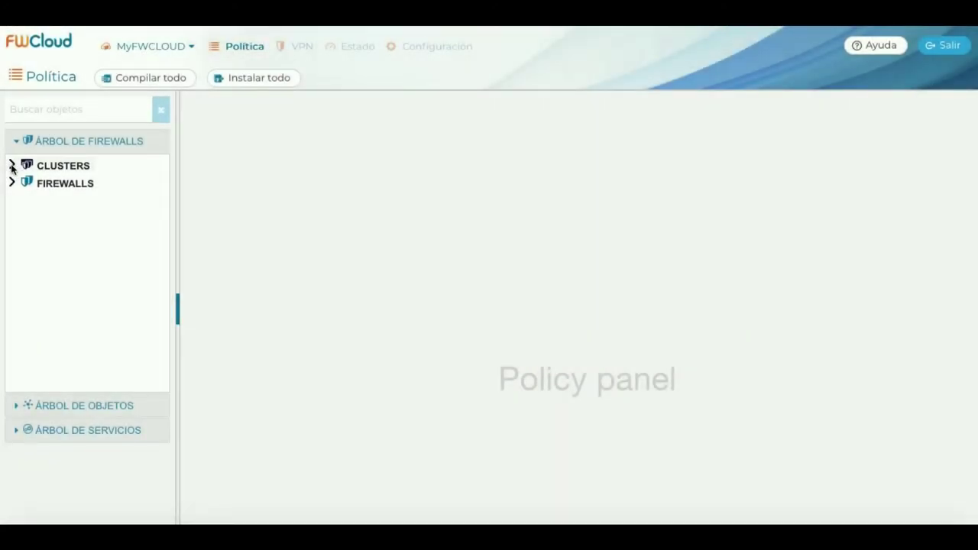
Open MyFWCluster's INPUT policy and insert a new empty rule above rule 1.
click(11, 165)
click(22, 182)
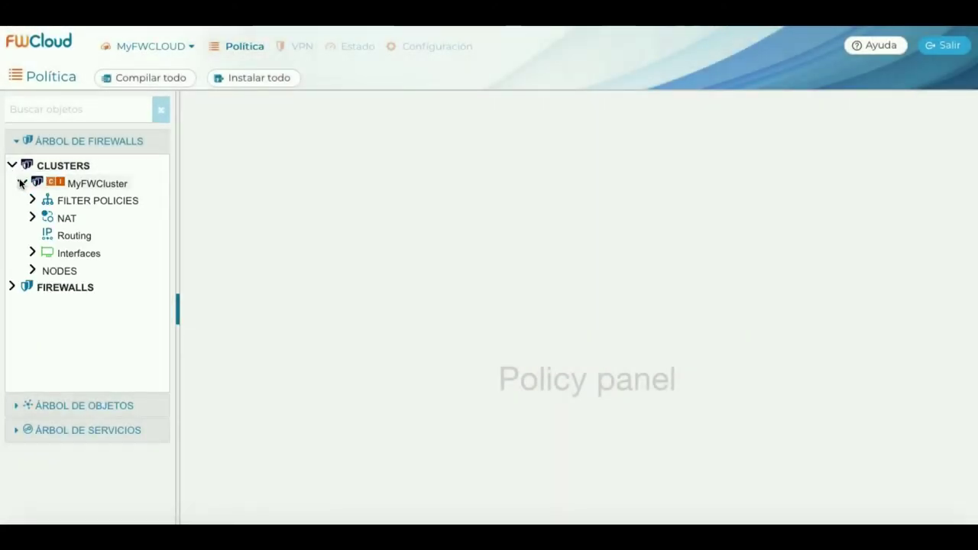
click(31, 201)
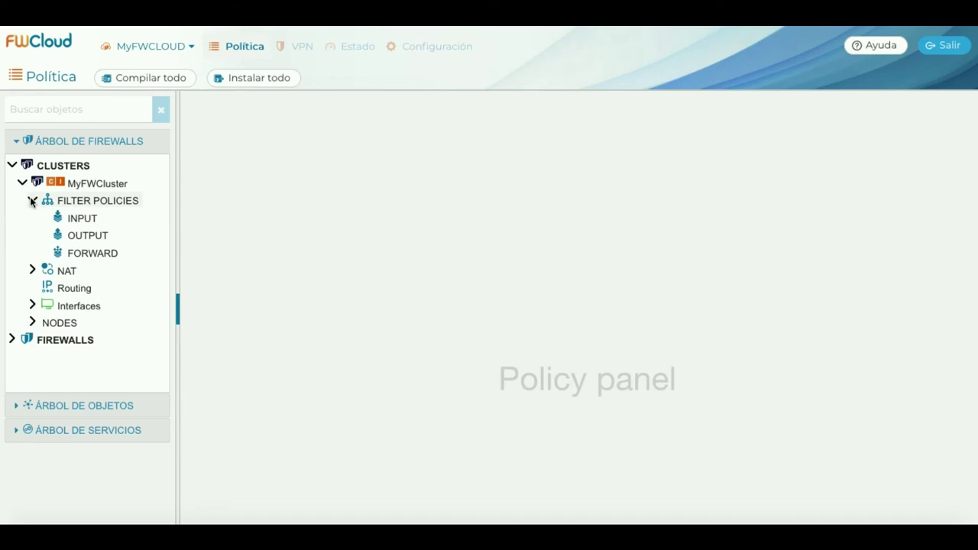
click(76, 218)
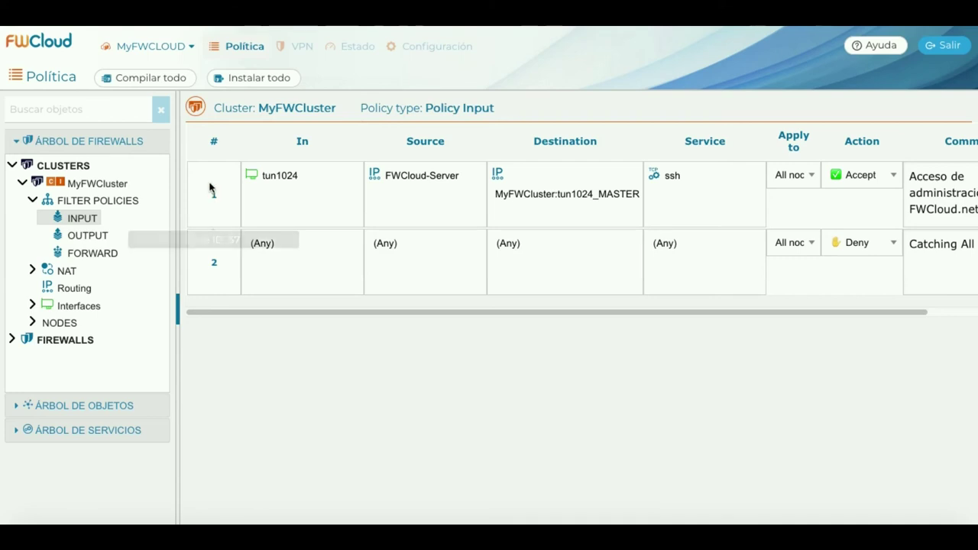
right_click(211, 187)
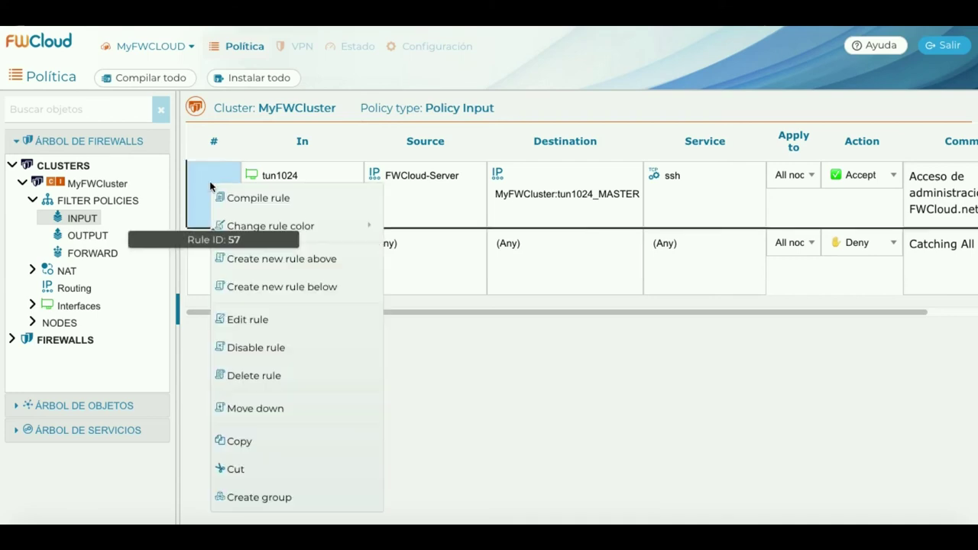
click(300, 259)
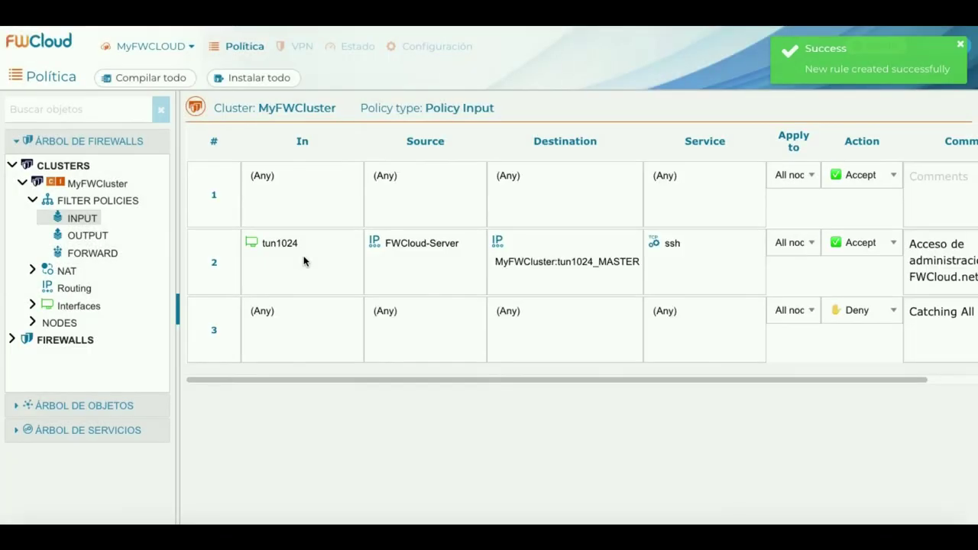
Set eth1 as the new rule's In interface.
click(32, 306)
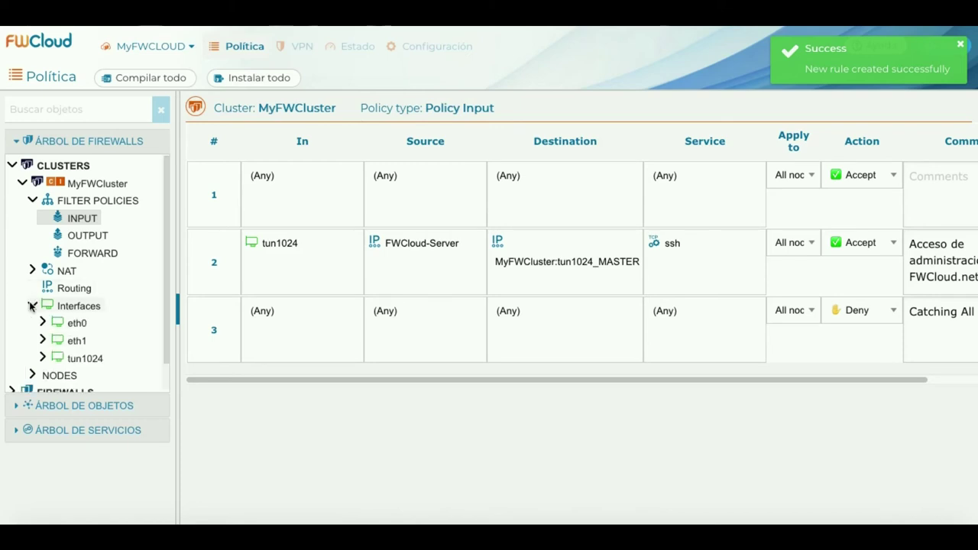
mouse_move(69, 342)
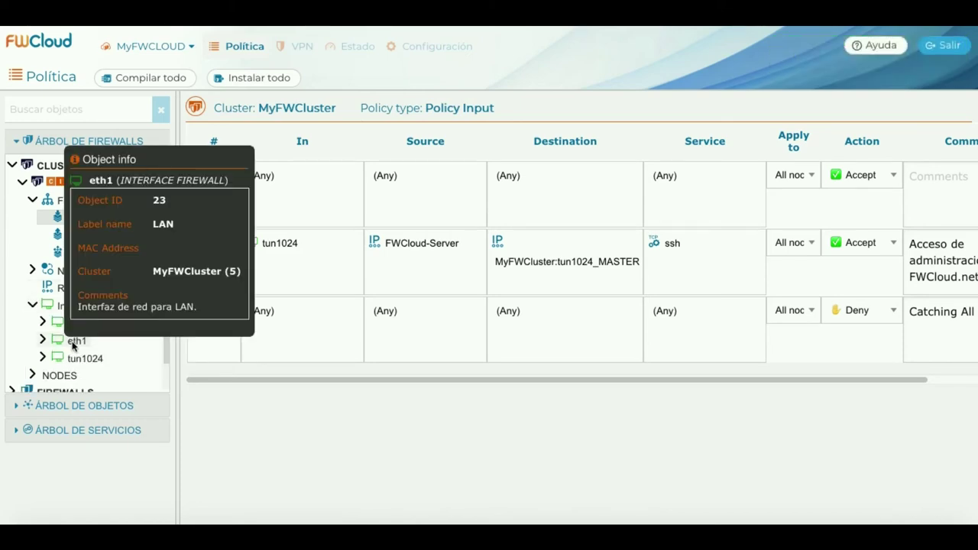
drag(79, 343, 308, 197)
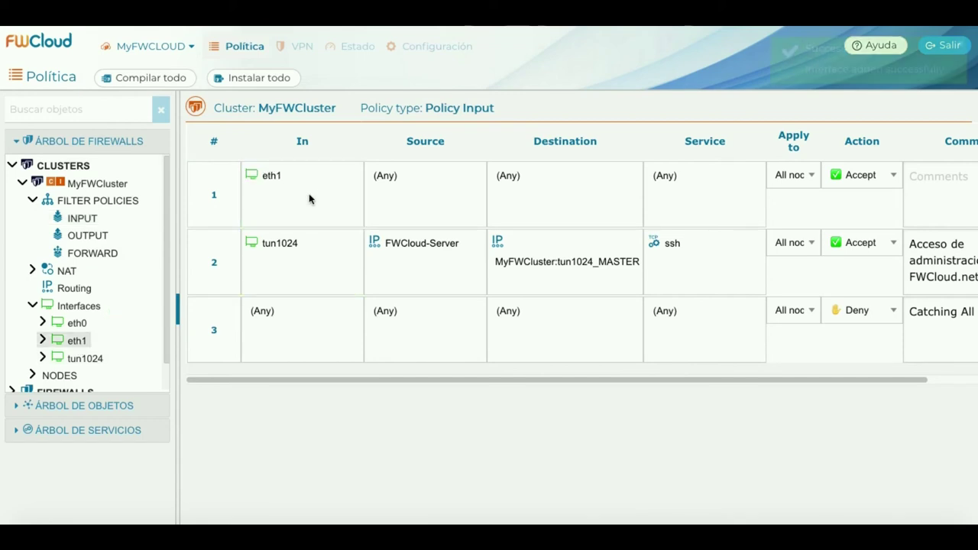
click(17, 142)
Search objects for 'LAN' and drop LAN-OFIMATICA into rule 1's Source.
click(14, 167)
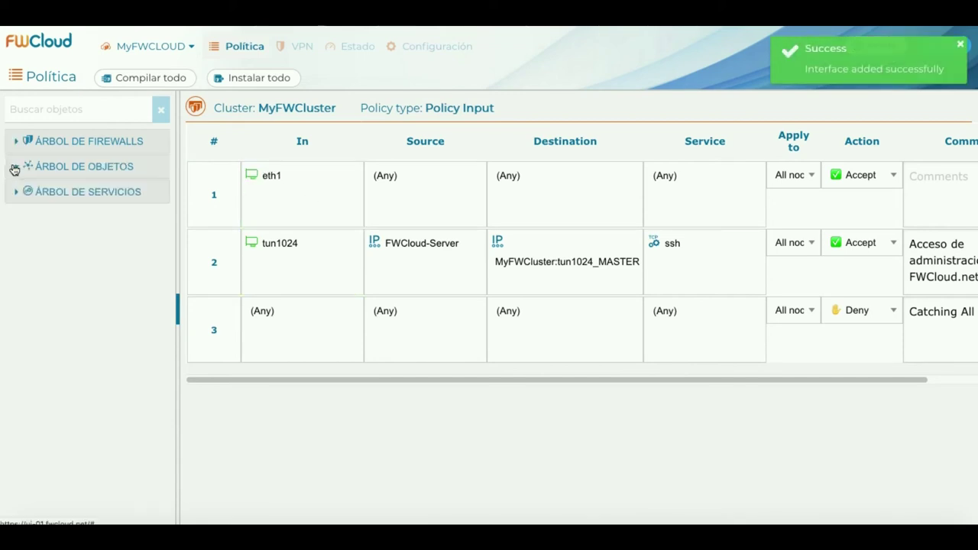
click(53, 112)
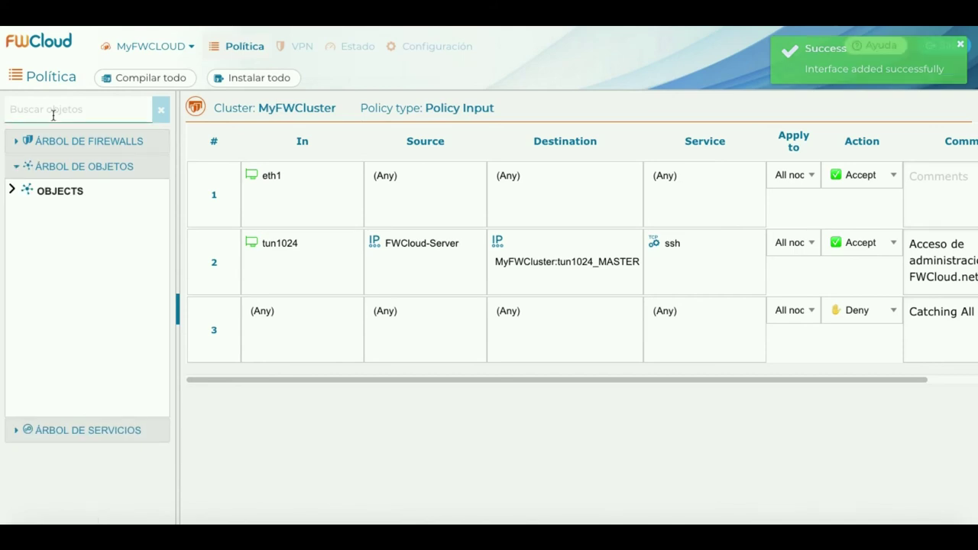
text(LAN)
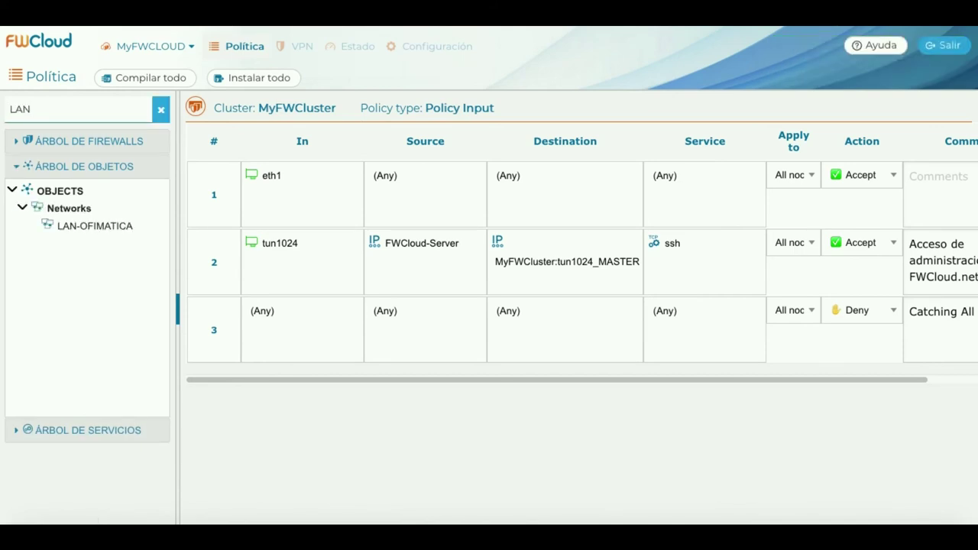
click(91, 227)
drag(92, 227, 426, 183)
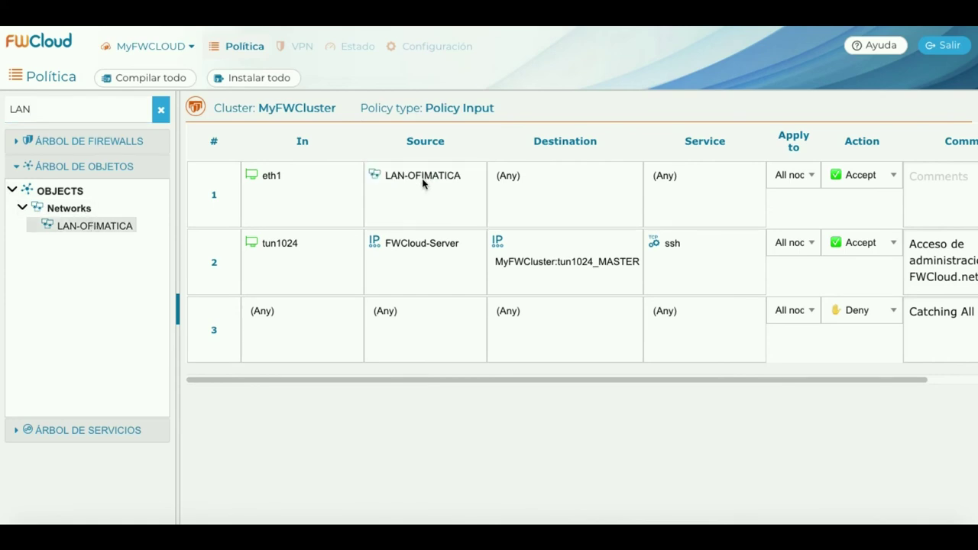
click(161, 112)
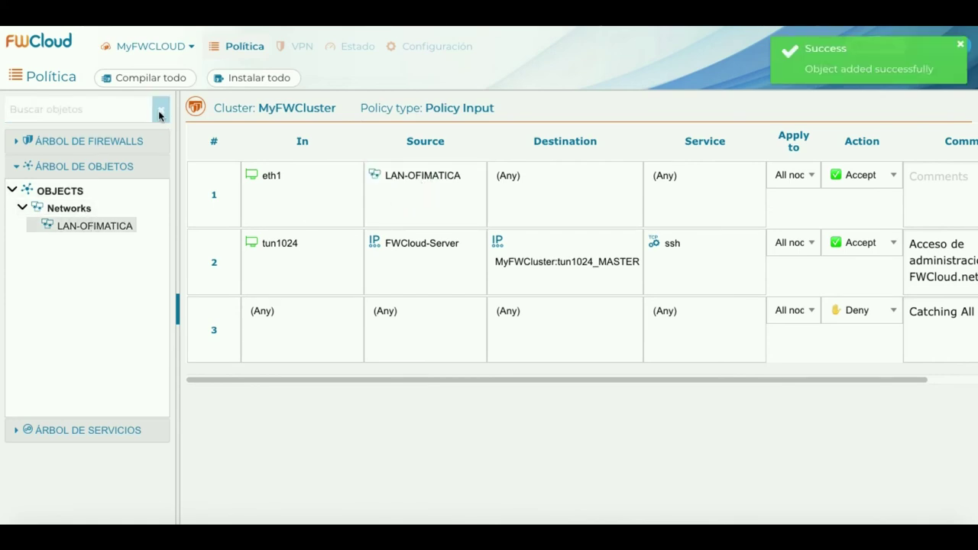
click(17, 165)
click(17, 143)
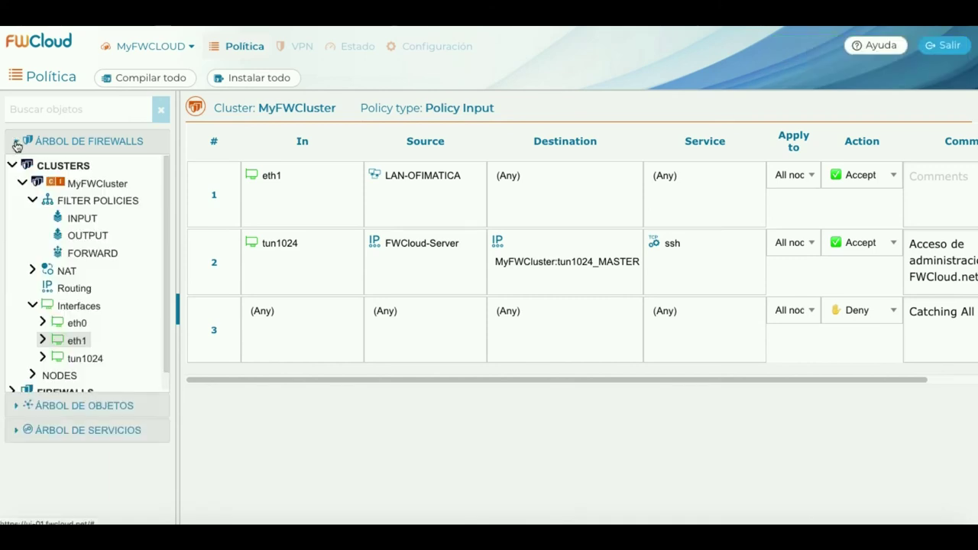
Set FW-01:eth1 as rule 1's destination.
click(43, 341)
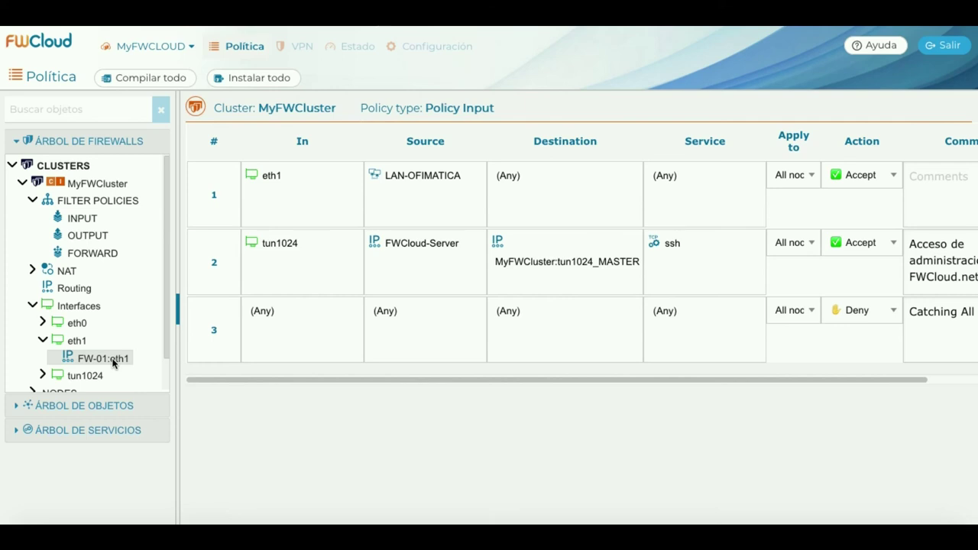
drag(112, 362, 579, 190)
mouse_move(567, 180)
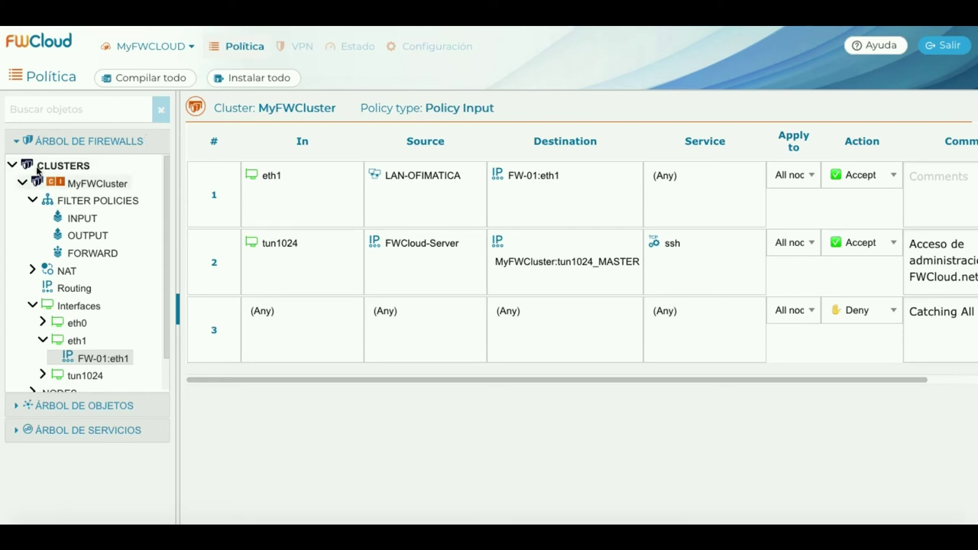
Search services for 'SSH' and set ssh as rule 1's service.
click(15, 145)
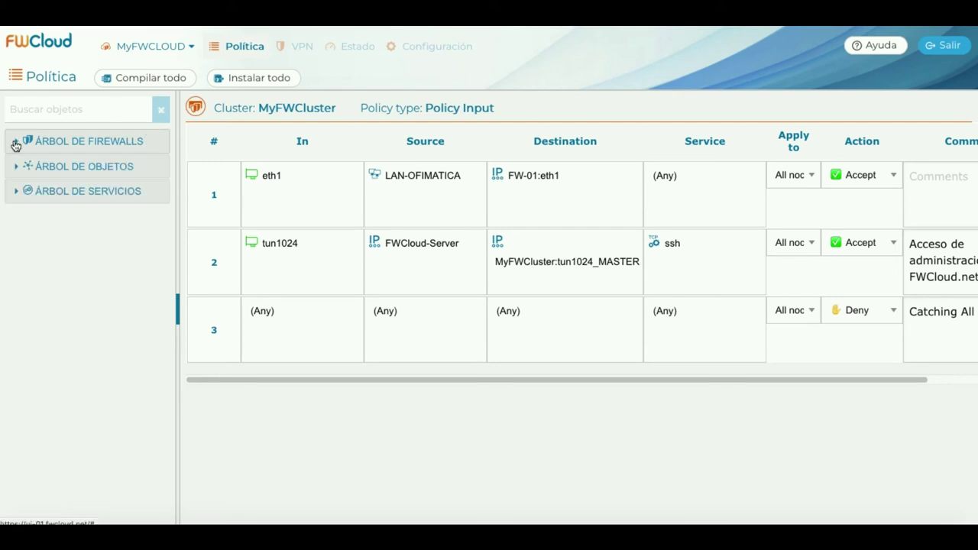
click(17, 191)
click(43, 109)
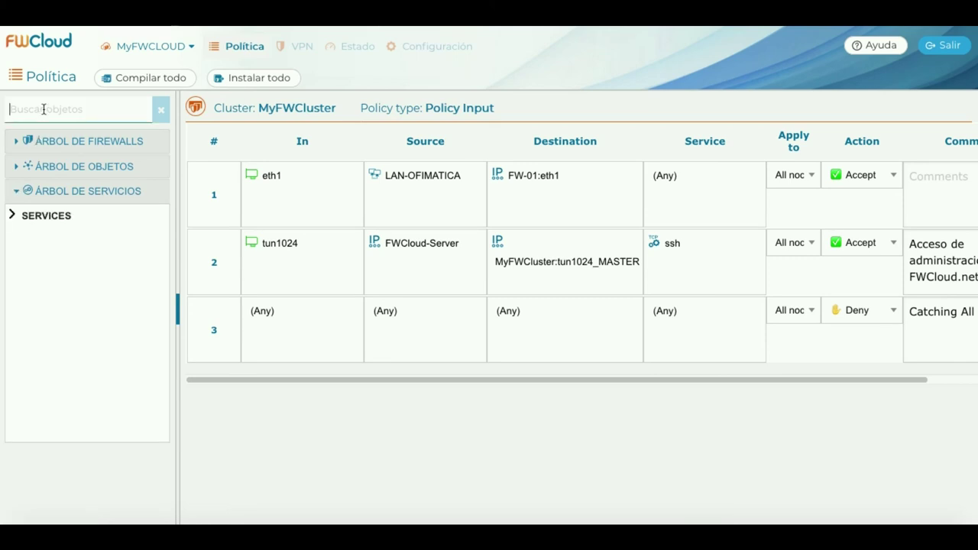
text(SSH)
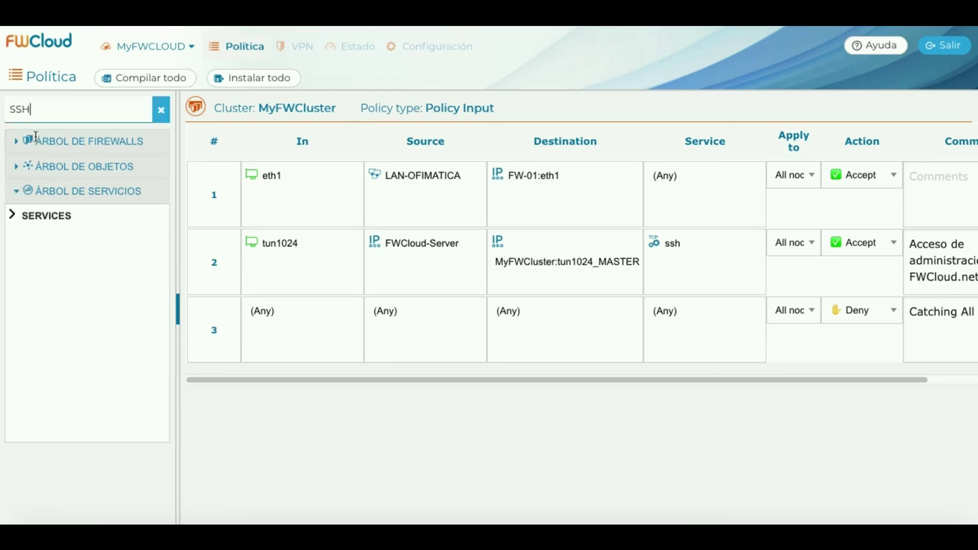
click(58, 250)
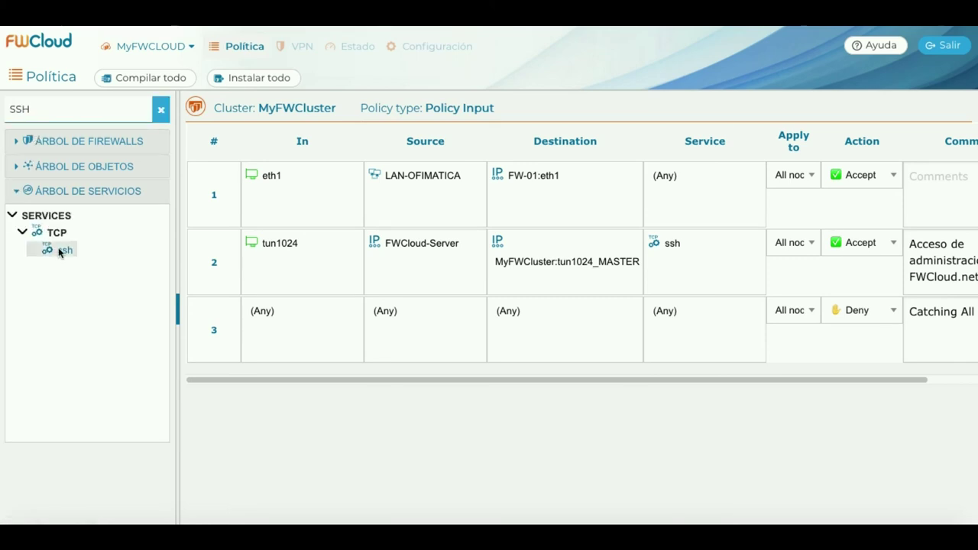
drag(59, 251, 696, 193)
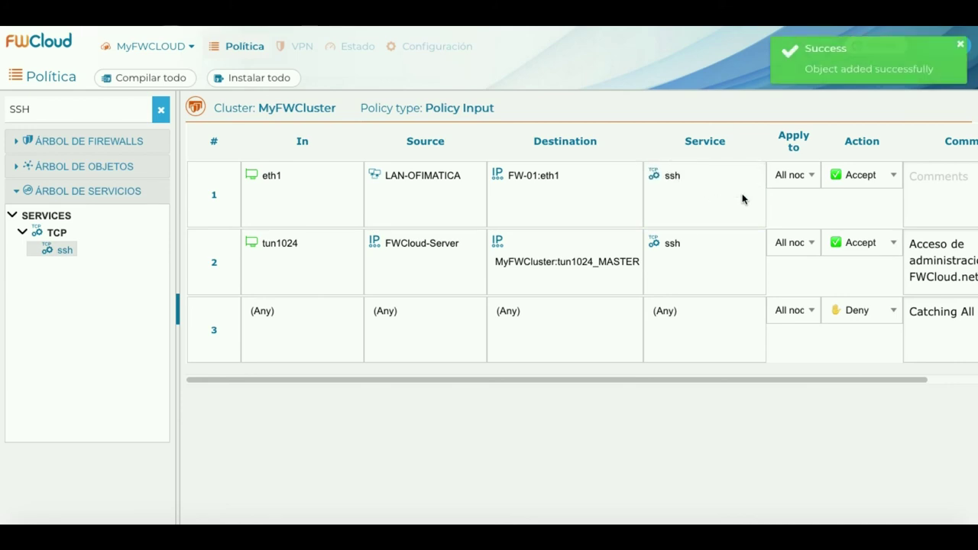
Apply rule 1 only to node 12 - MyFWCluster-Master and compile it.
click(813, 175)
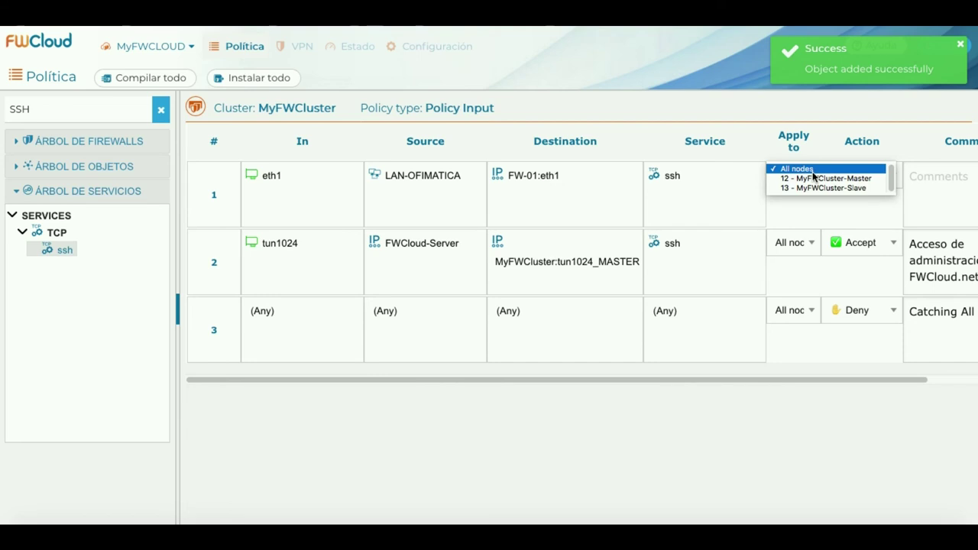
click(825, 179)
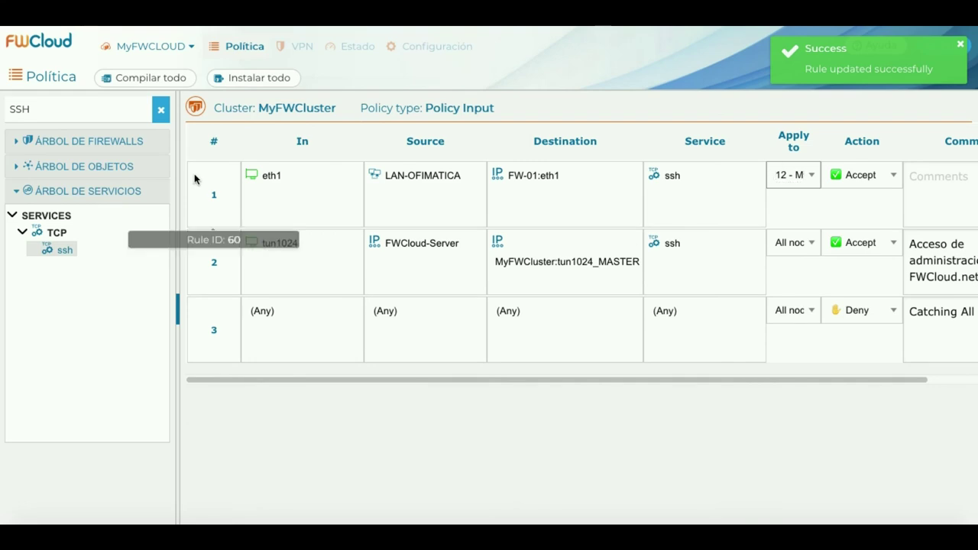
right_click(194, 181)
click(269, 192)
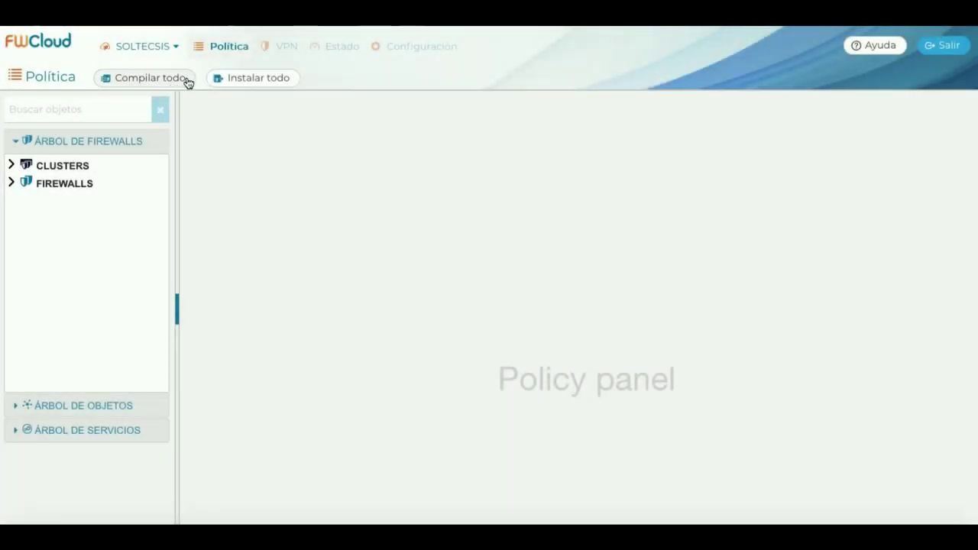
Run Compilar todo on FW1, cluster C1, FW2 and cluster C2, then review the compilation log.
click(191, 79)
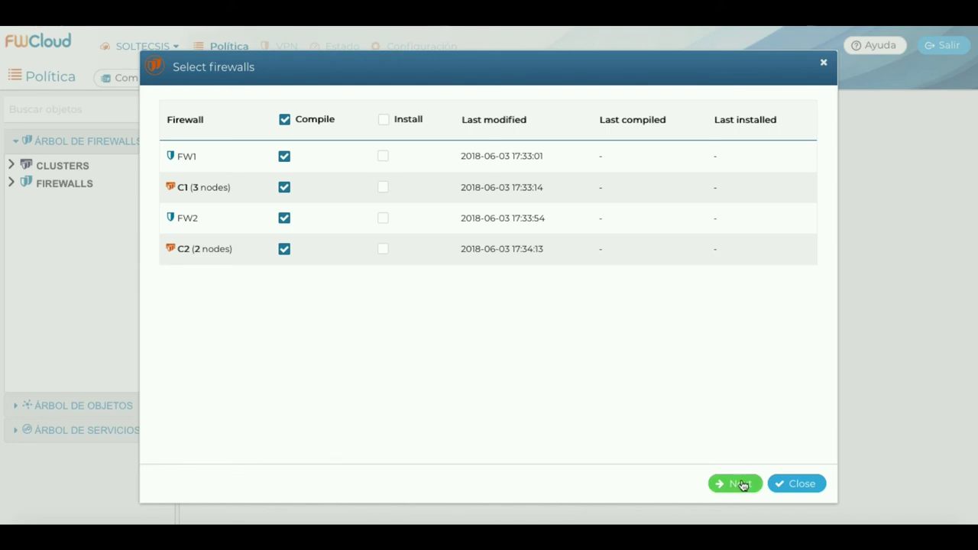
click(739, 483)
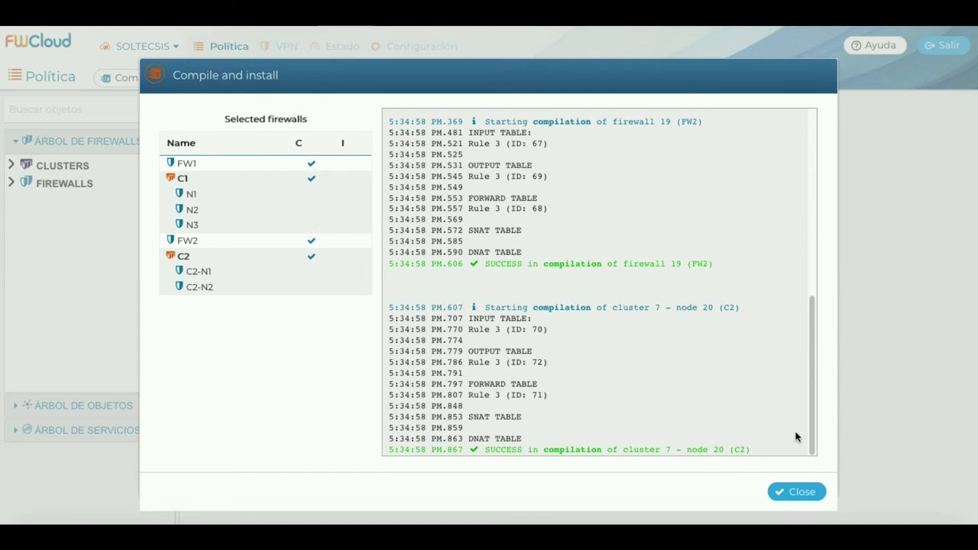
drag(813, 428, 822, 460)
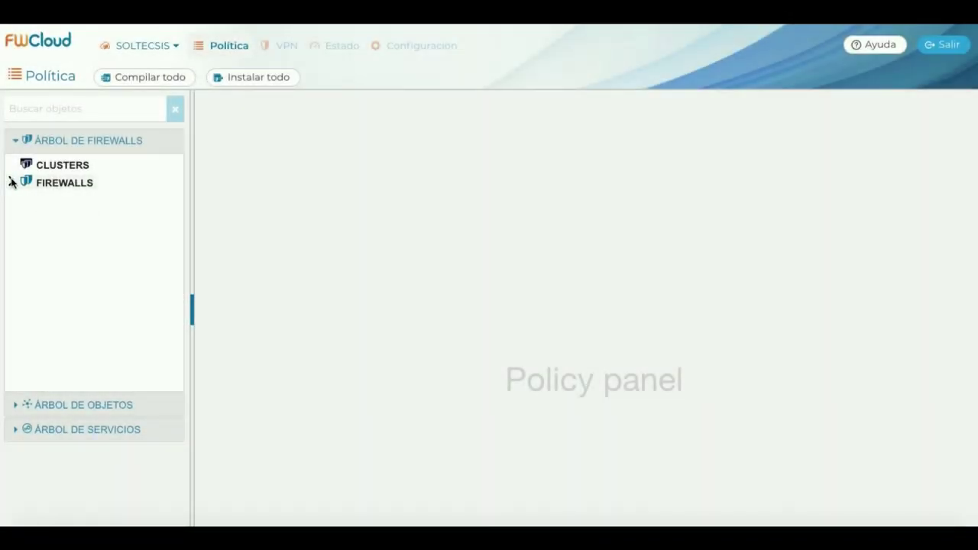
Start compiling and installing FWCloud-01 from the FIREWALLS list.
click(10, 182)
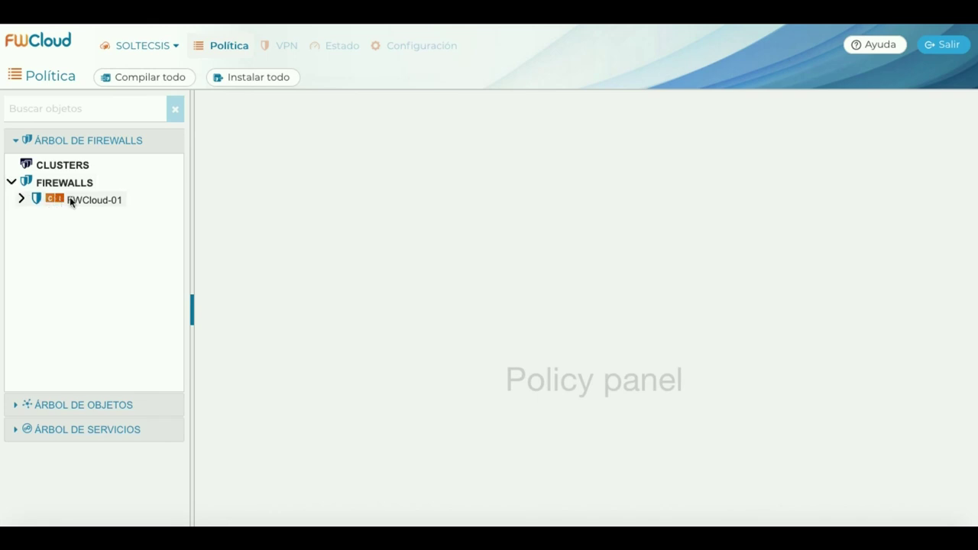
right_click(119, 201)
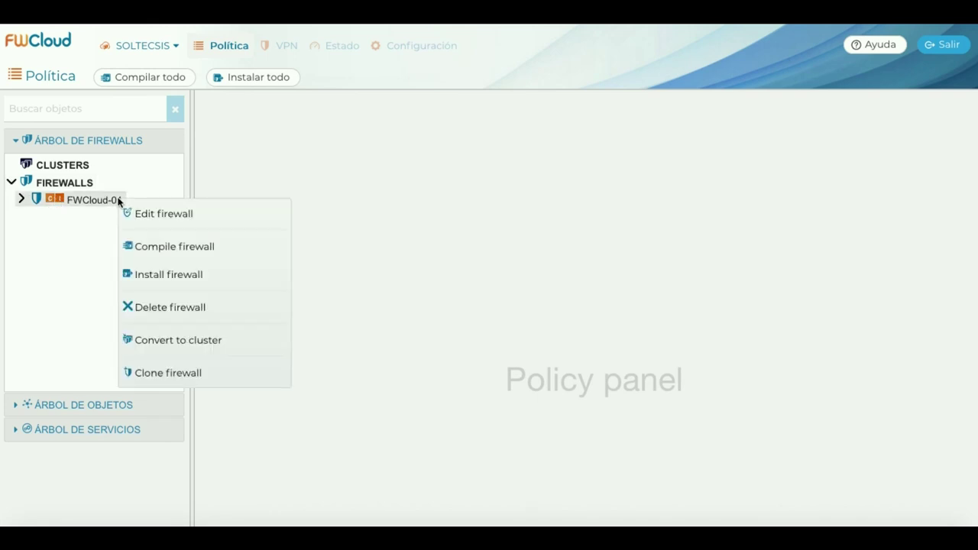
click(224, 272)
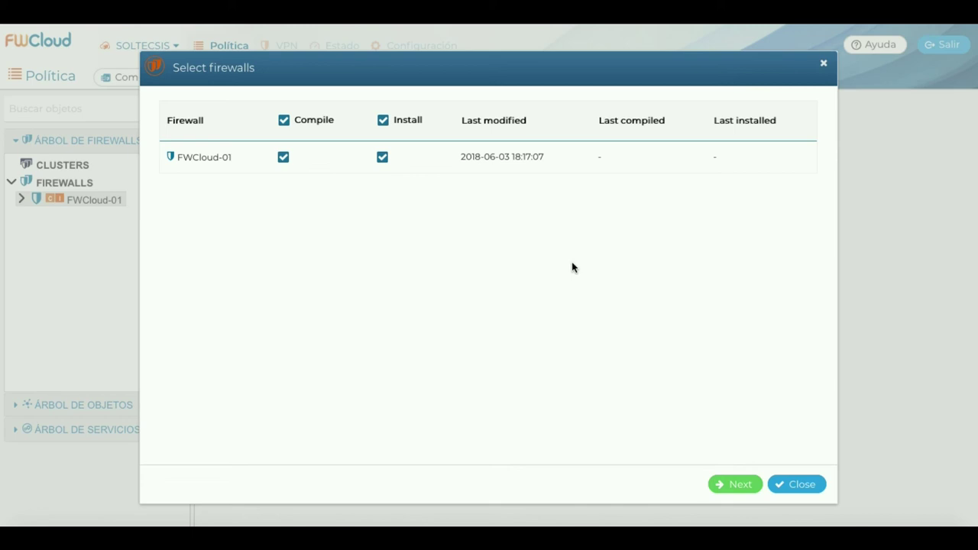
click(738, 486)
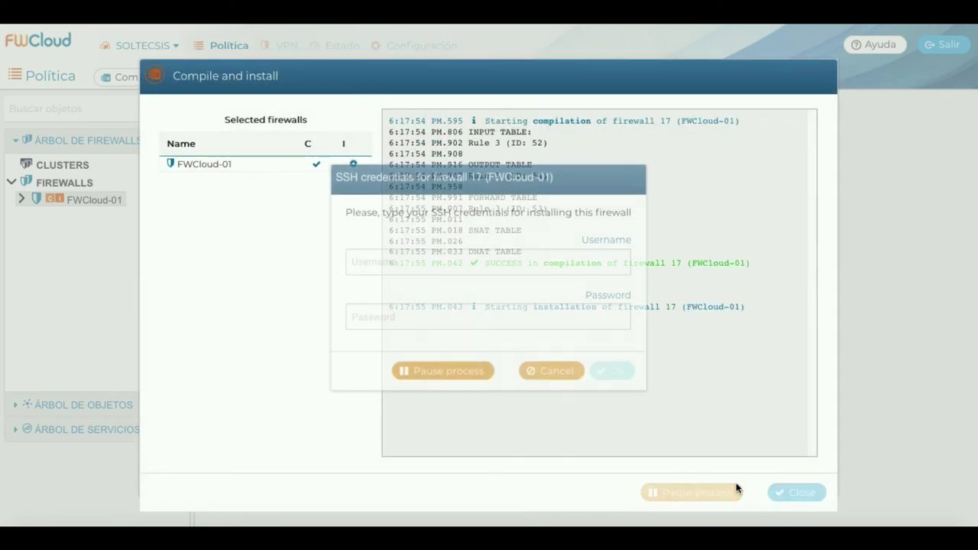
Enter the SSH username and password to install FWCloud-01's policy, then close the log.
click(409, 265)
text(soltecsis)
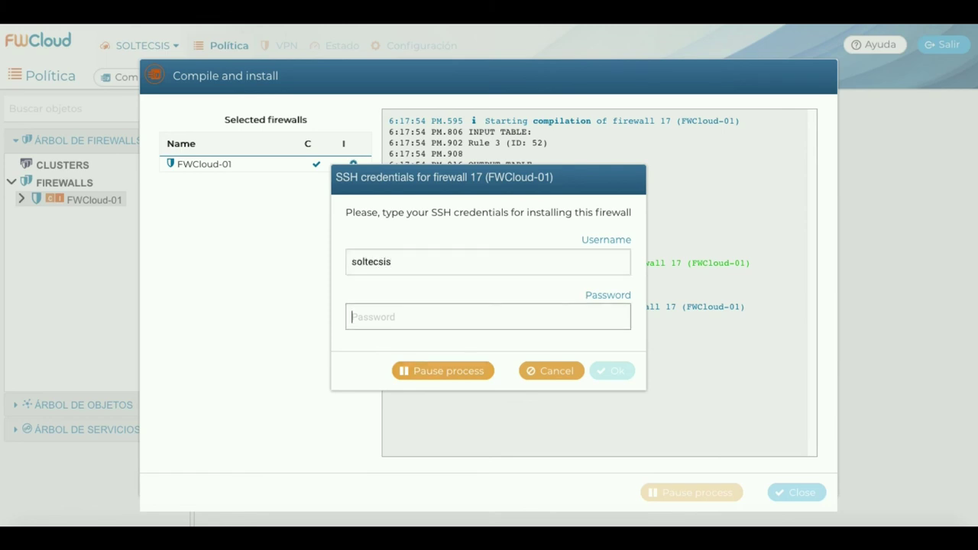
text(•••••)
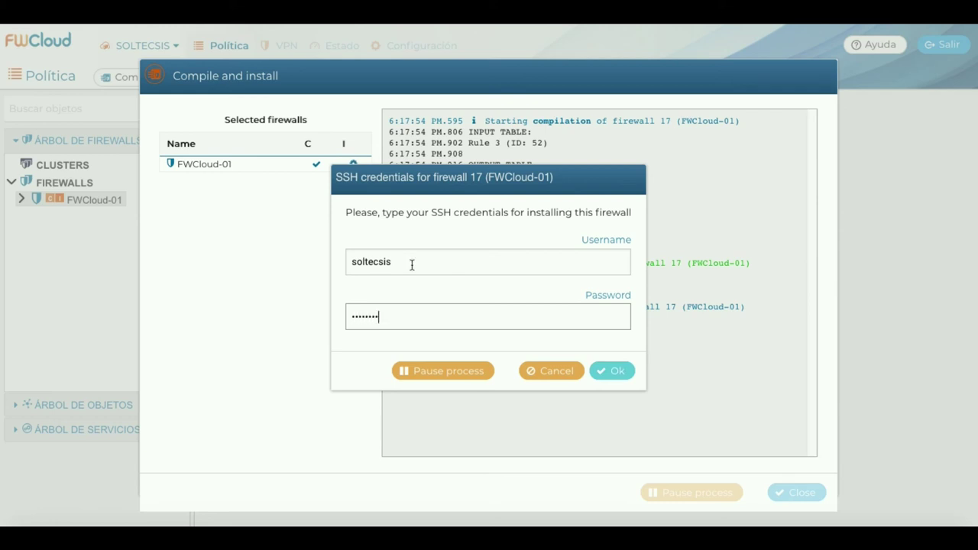
click(610, 372)
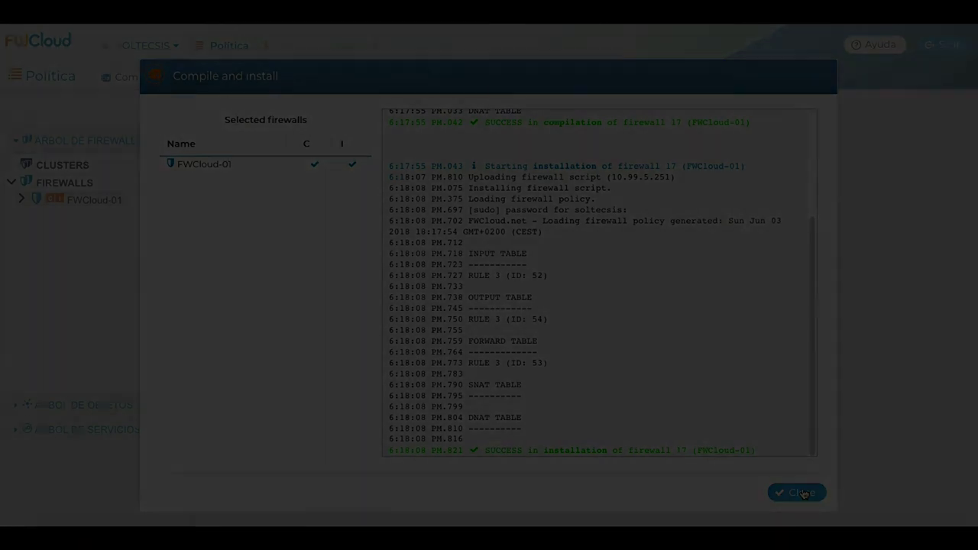
click(802, 494)
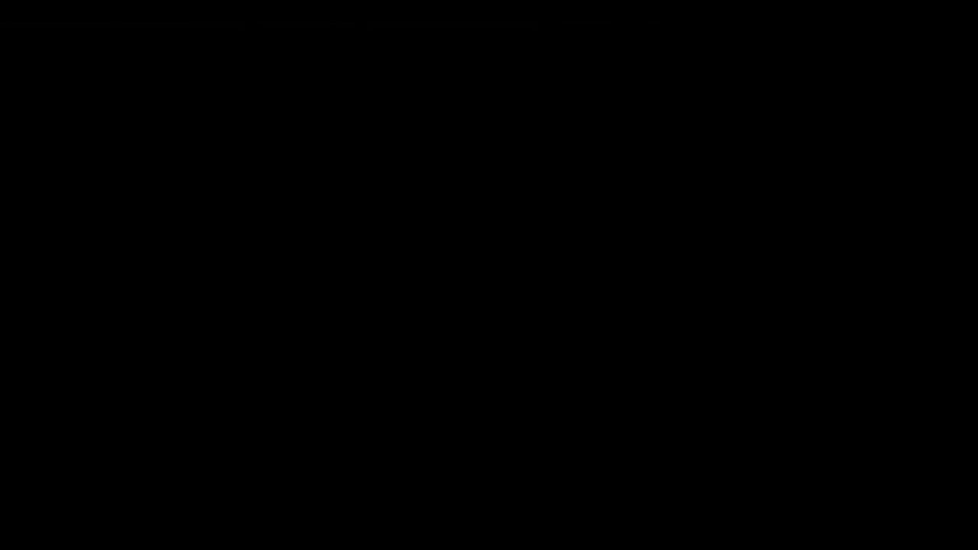